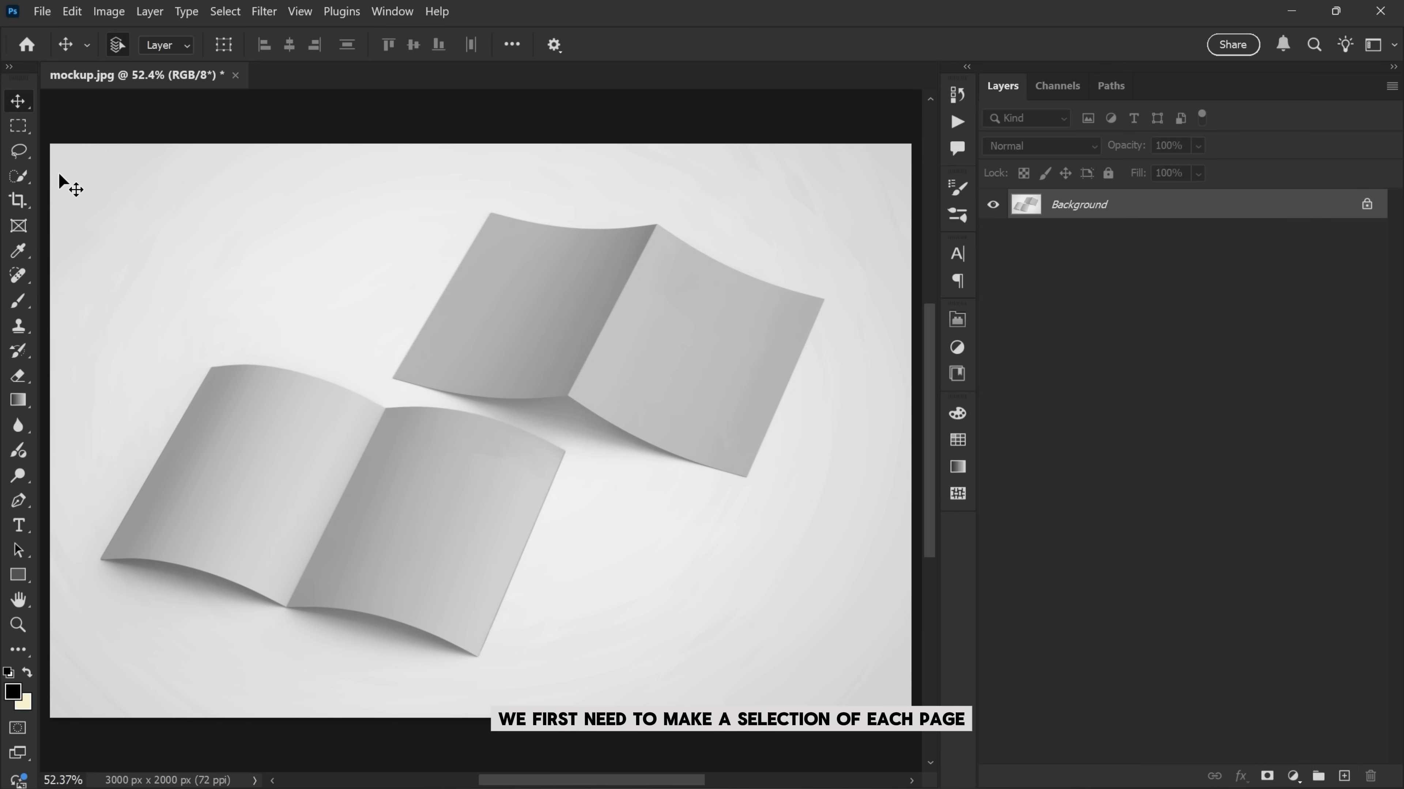
- Open the selection tools list in the toolbar
click(18, 177)
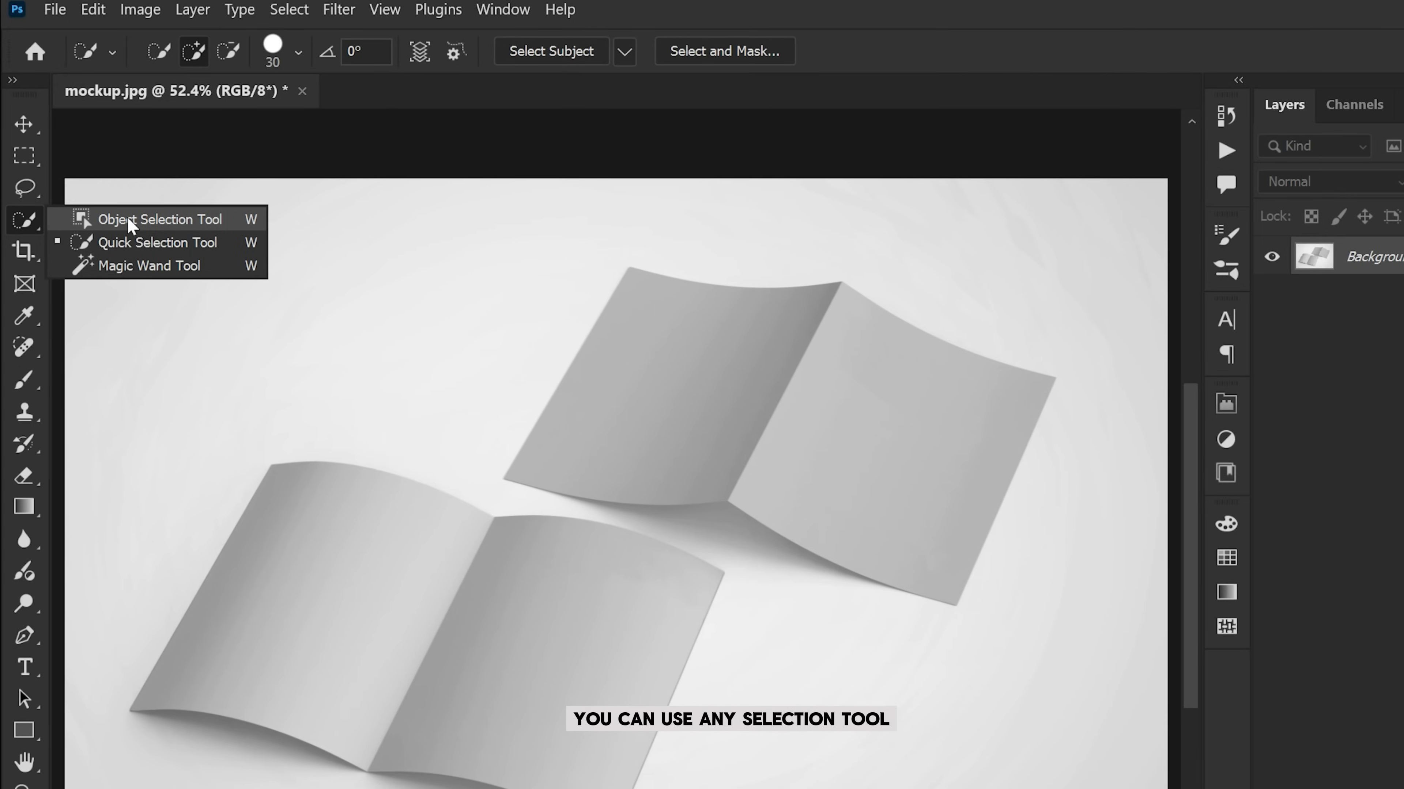
- Try Quick Selection on the top brochure's right page, then deselect the imperfect result
click(121, 244)
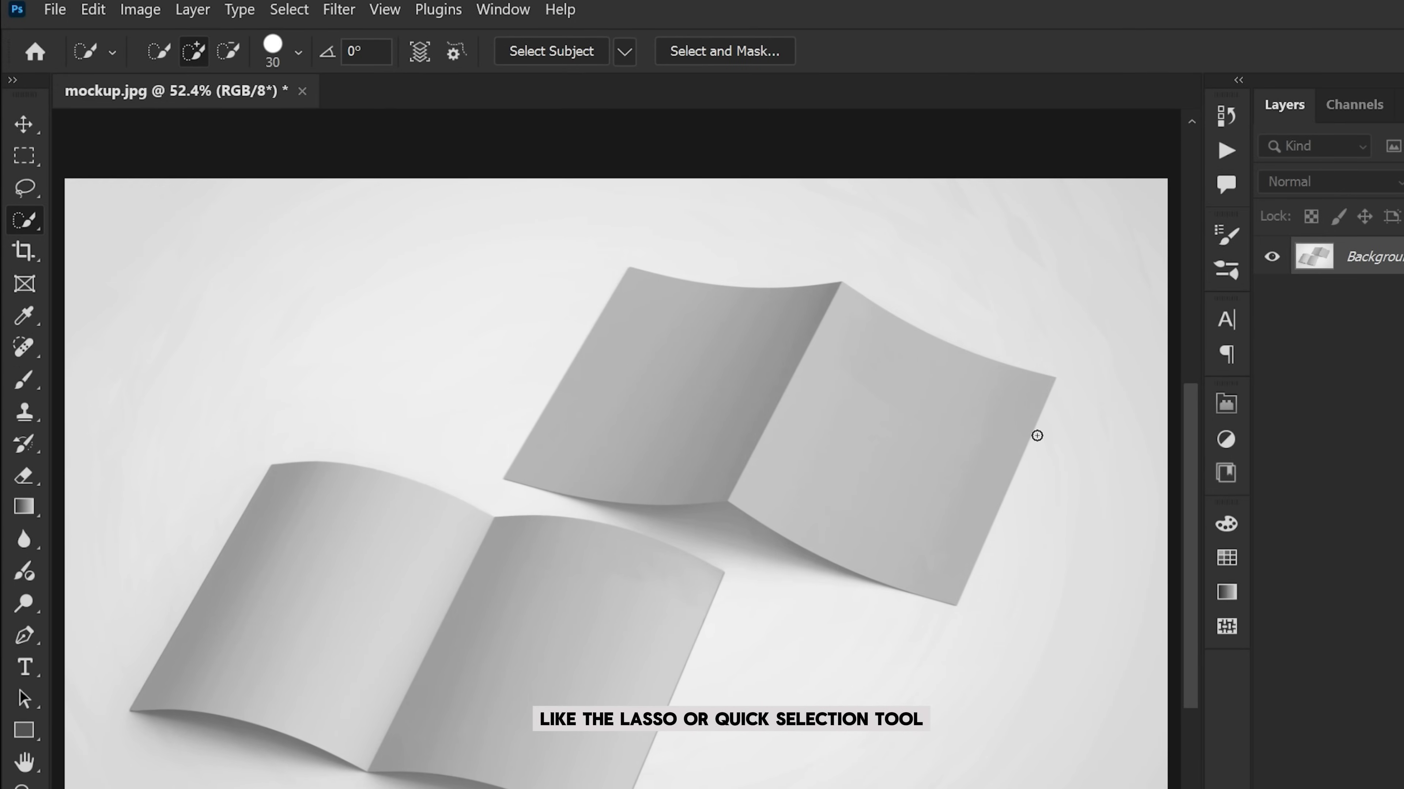
click(866, 362)
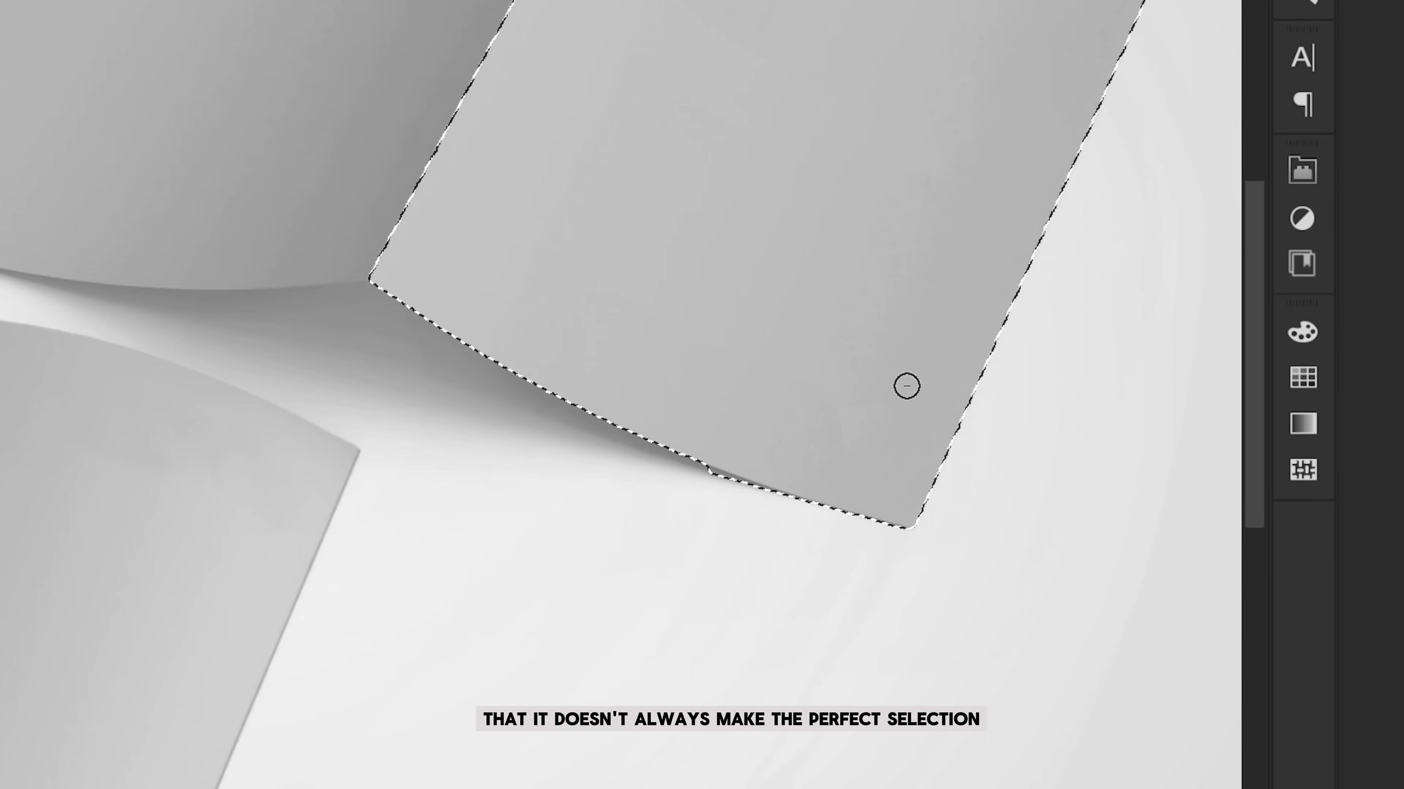
scroll(906, 386, up, 1)
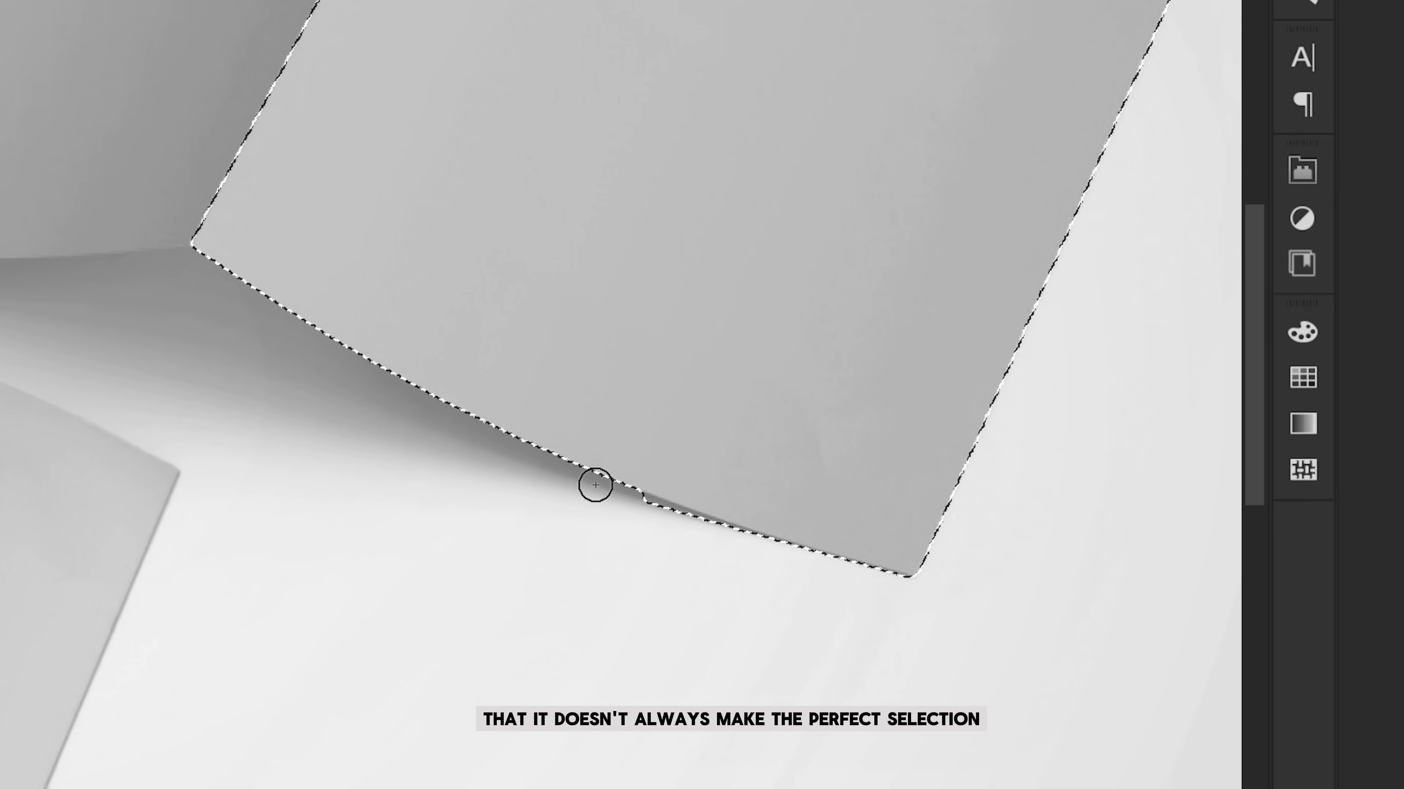
scroll(648, 529, up, 2)
scroll(688, 507, up, 1)
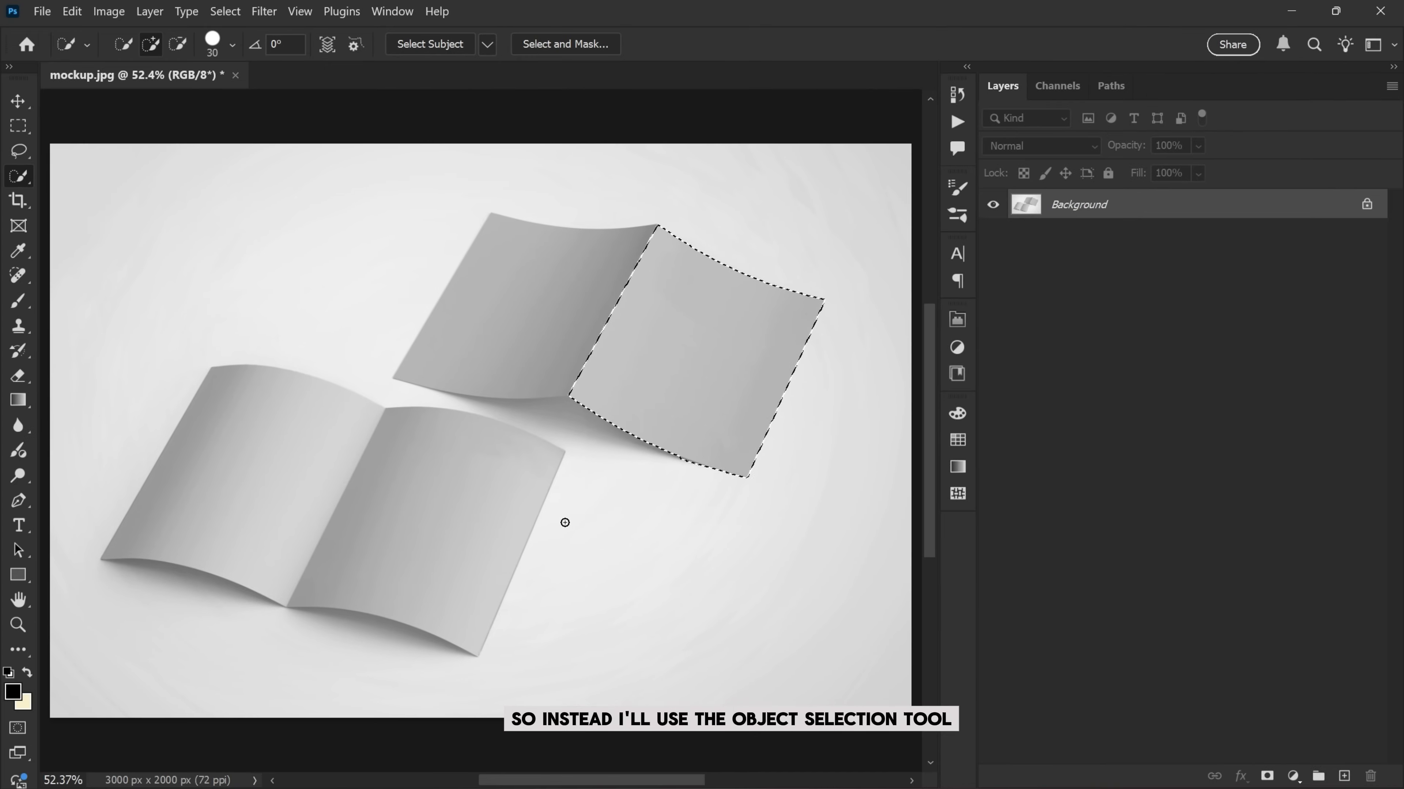
key(ctrl+d)
- Set the Object Selection Tool to Lasso mode and trace the top brochure's right page
key(v)
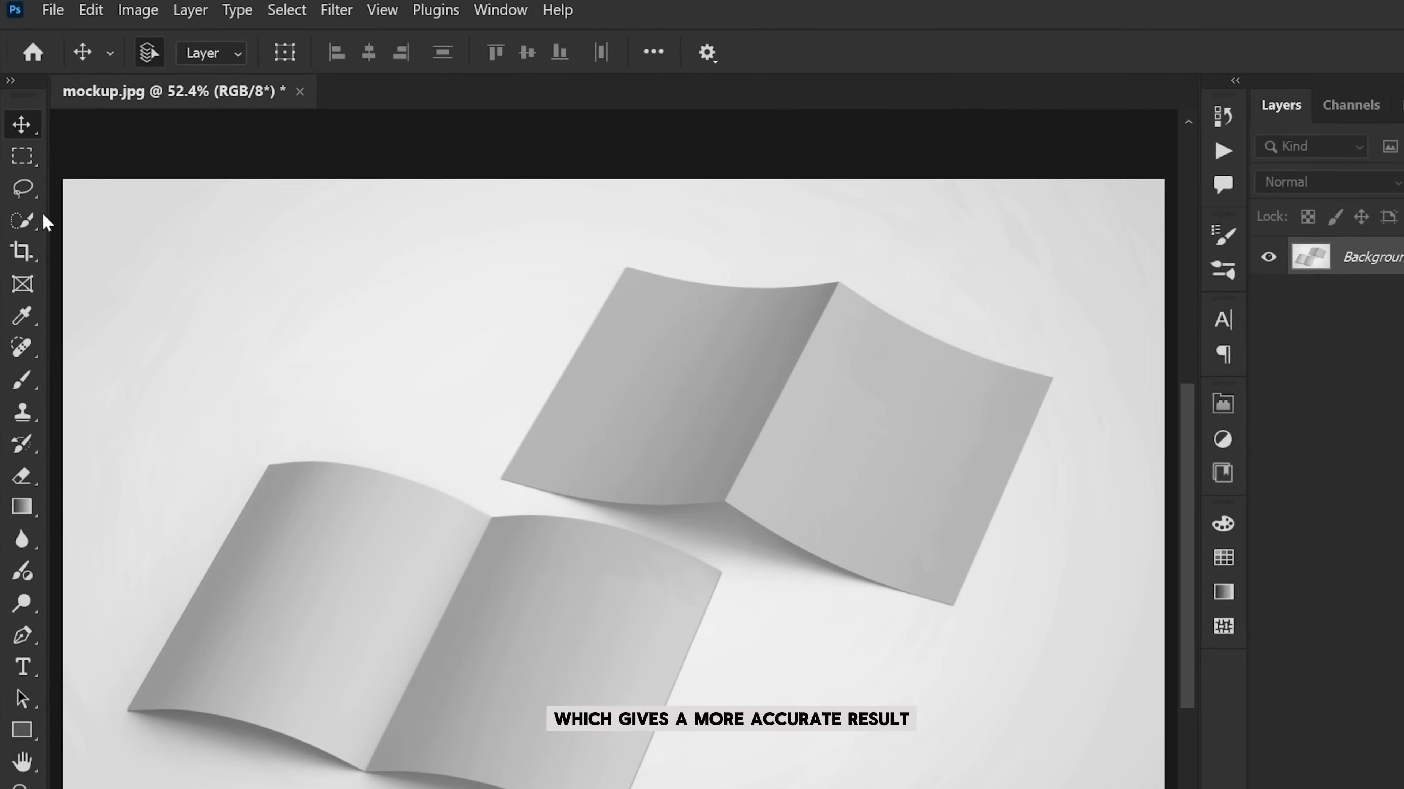
click(18, 176)
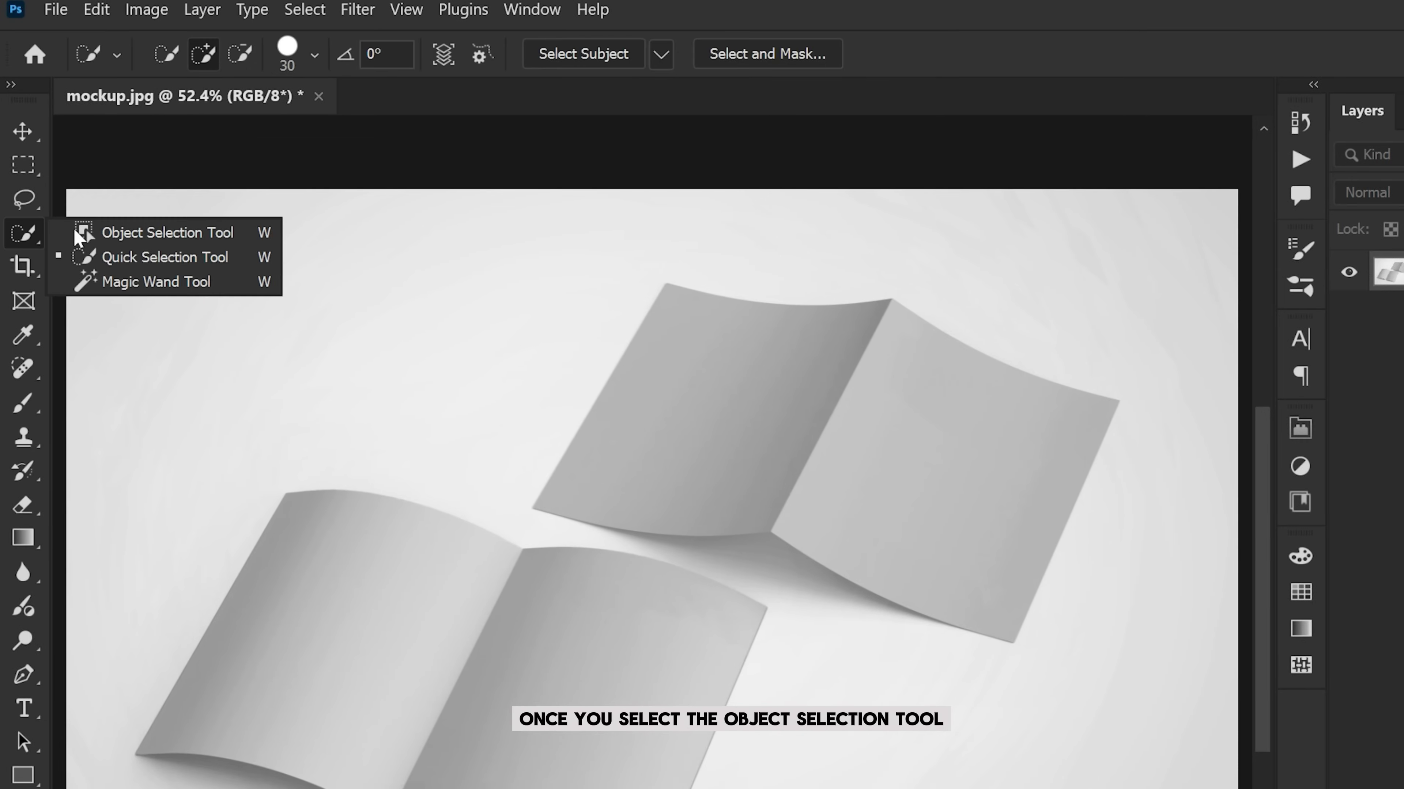
click(110, 235)
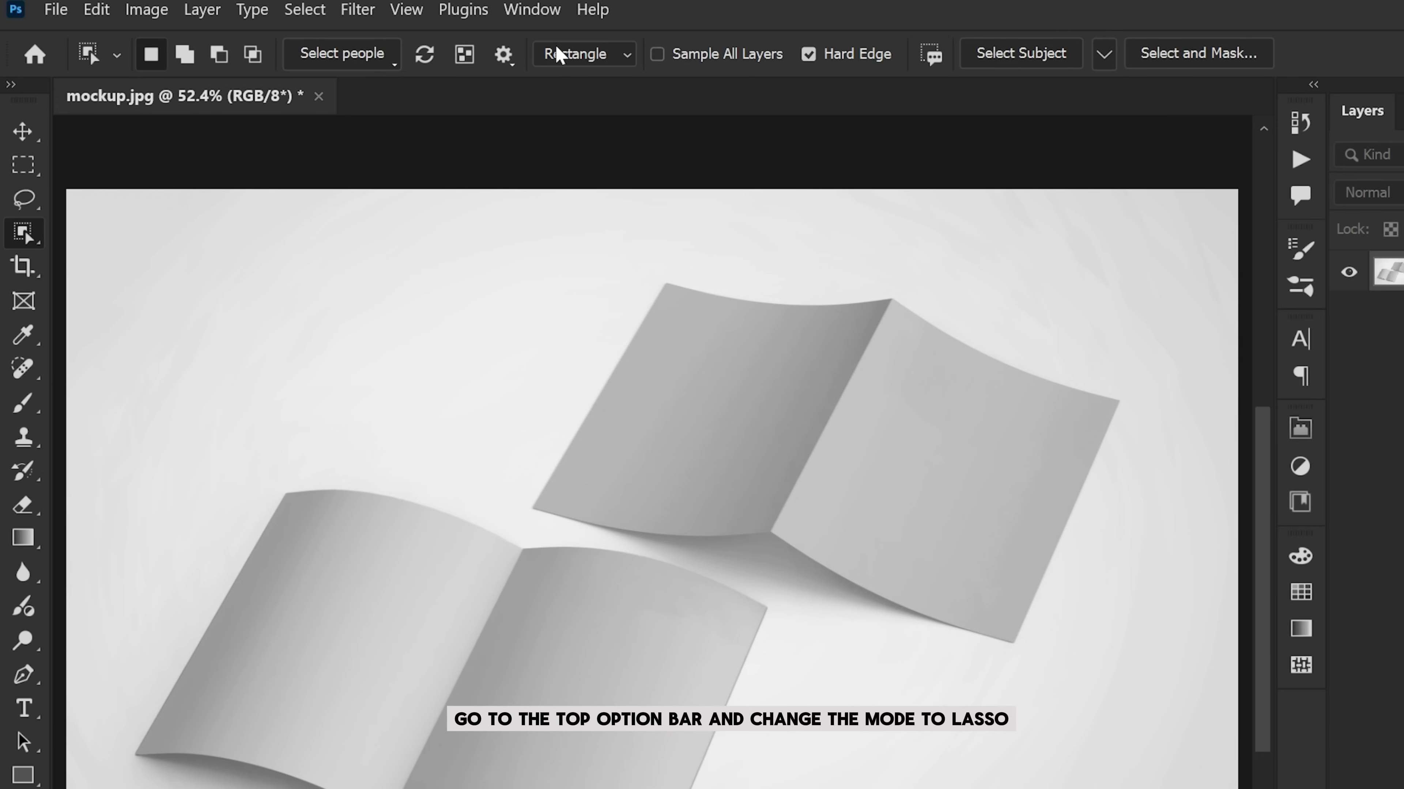
click(558, 55)
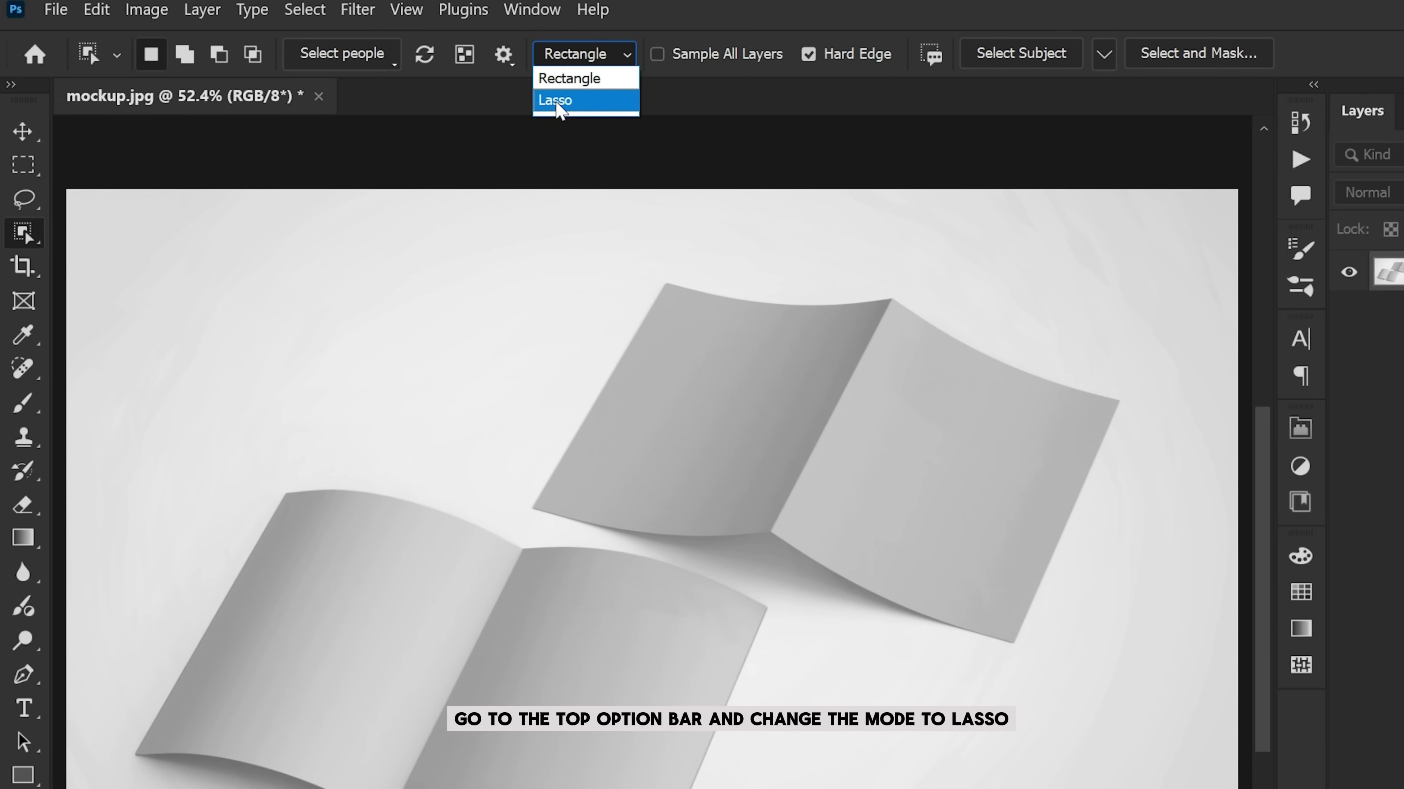
click(558, 101)
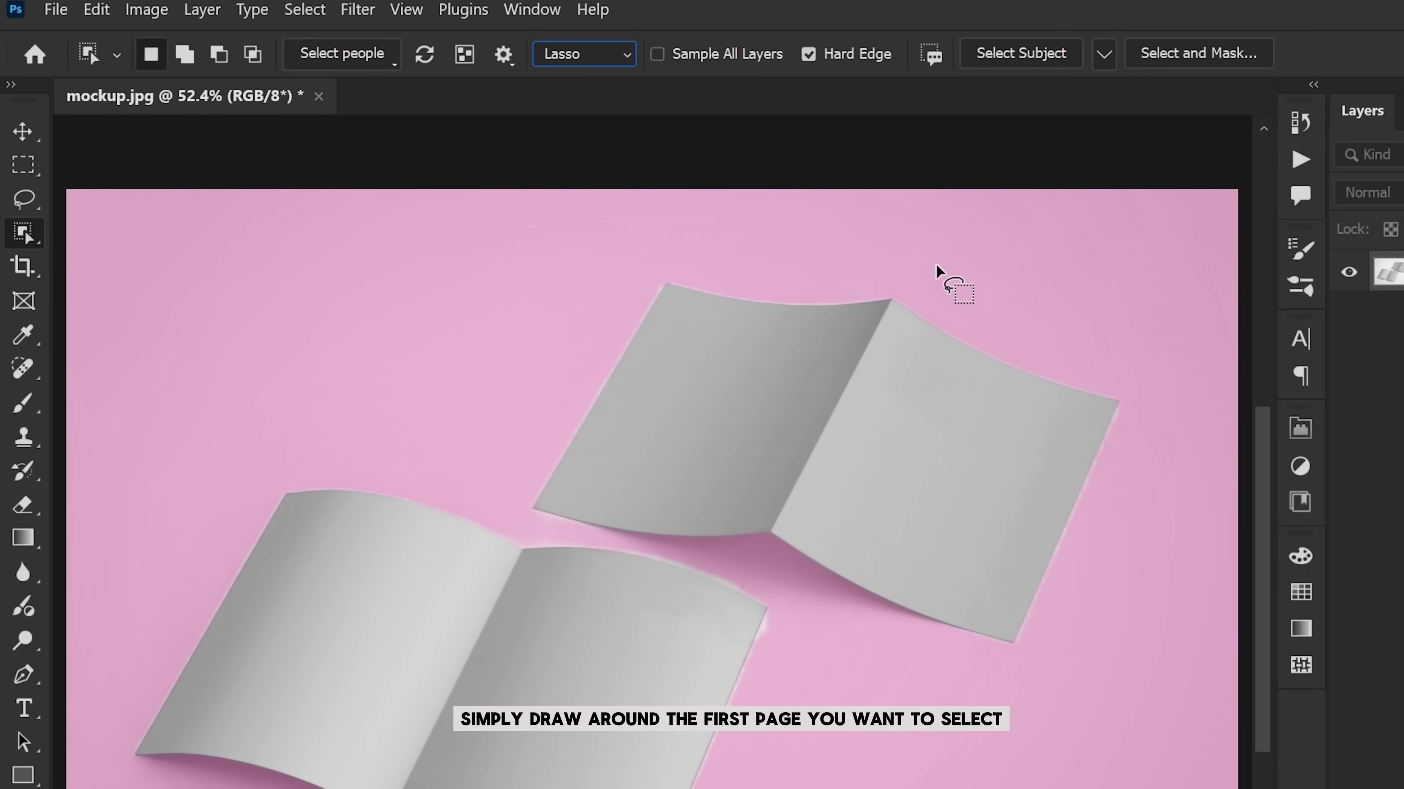
mouse_move(946, 281)
mouse_down()
mouse_move(859, 286)
mouse_move(820, 337)
mouse_move(752, 509)
mouse_move(756, 559)
mouse_move(823, 611)
mouse_move(940, 663)
mouse_move(1103, 689)
mouse_move(1148, 593)
mouse_move(1168, 439)
mouse_move(1118, 355)
mouse_move(934, 280)
mouse_up()
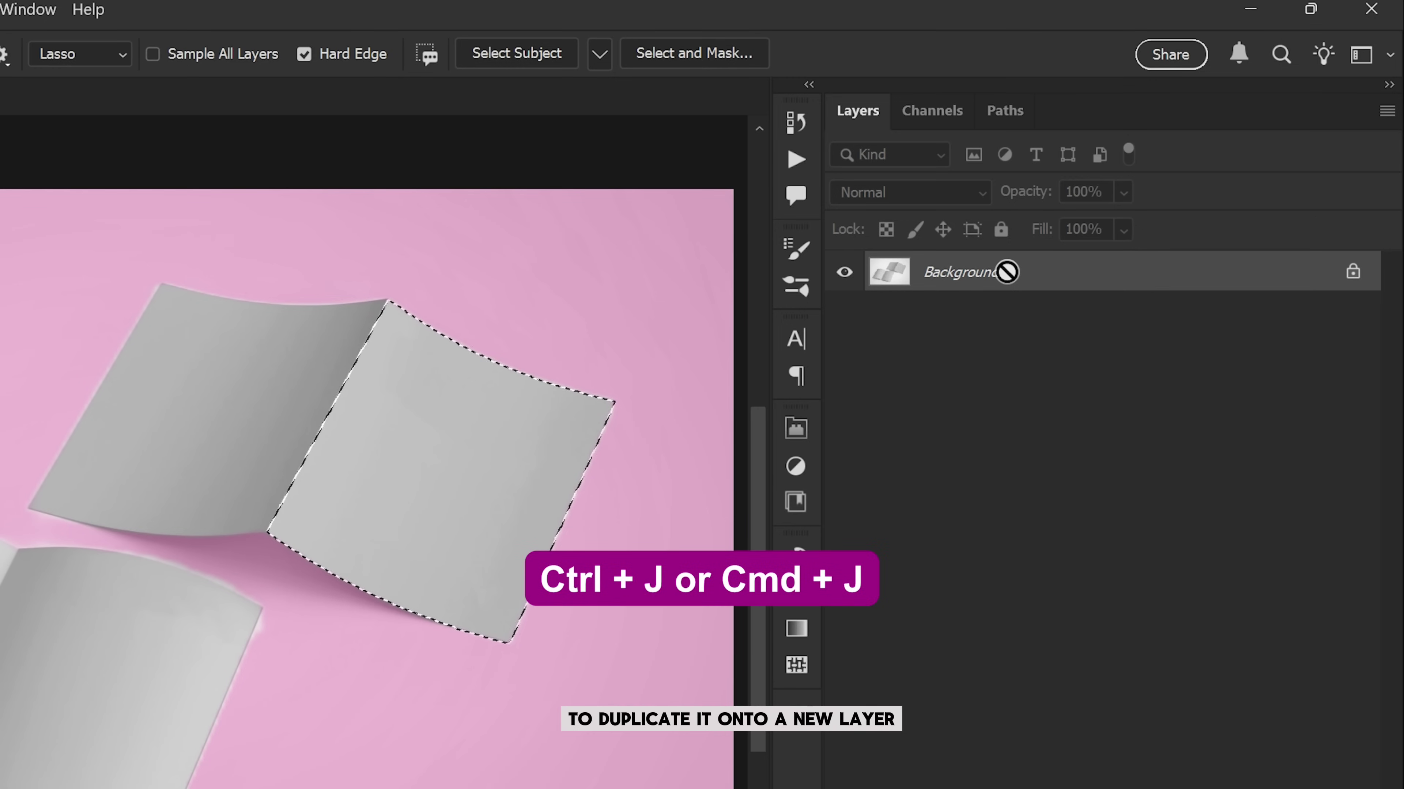
- Copy the selected top-right page to a new layer named 'page 1'
key(ctrl+j)
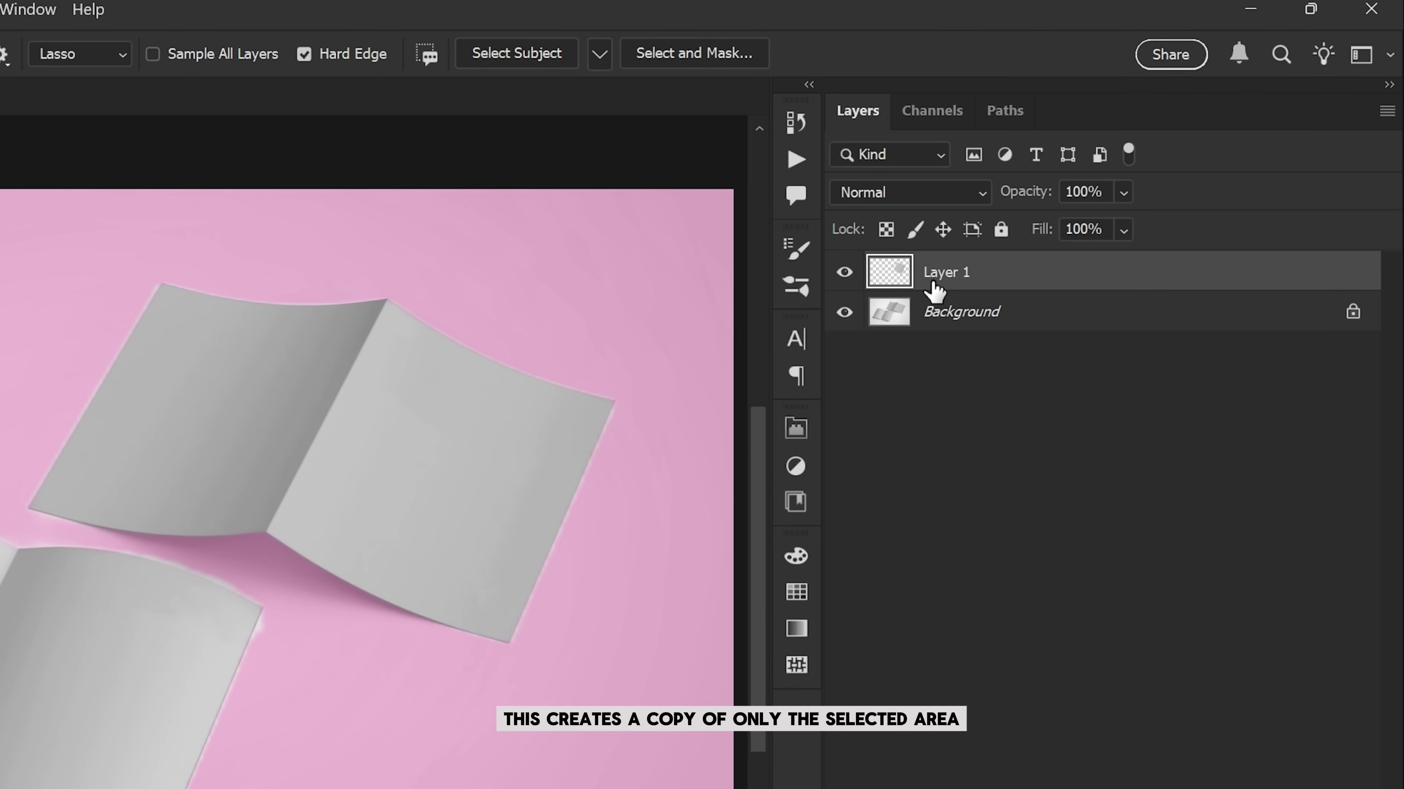
double_click(953, 272)
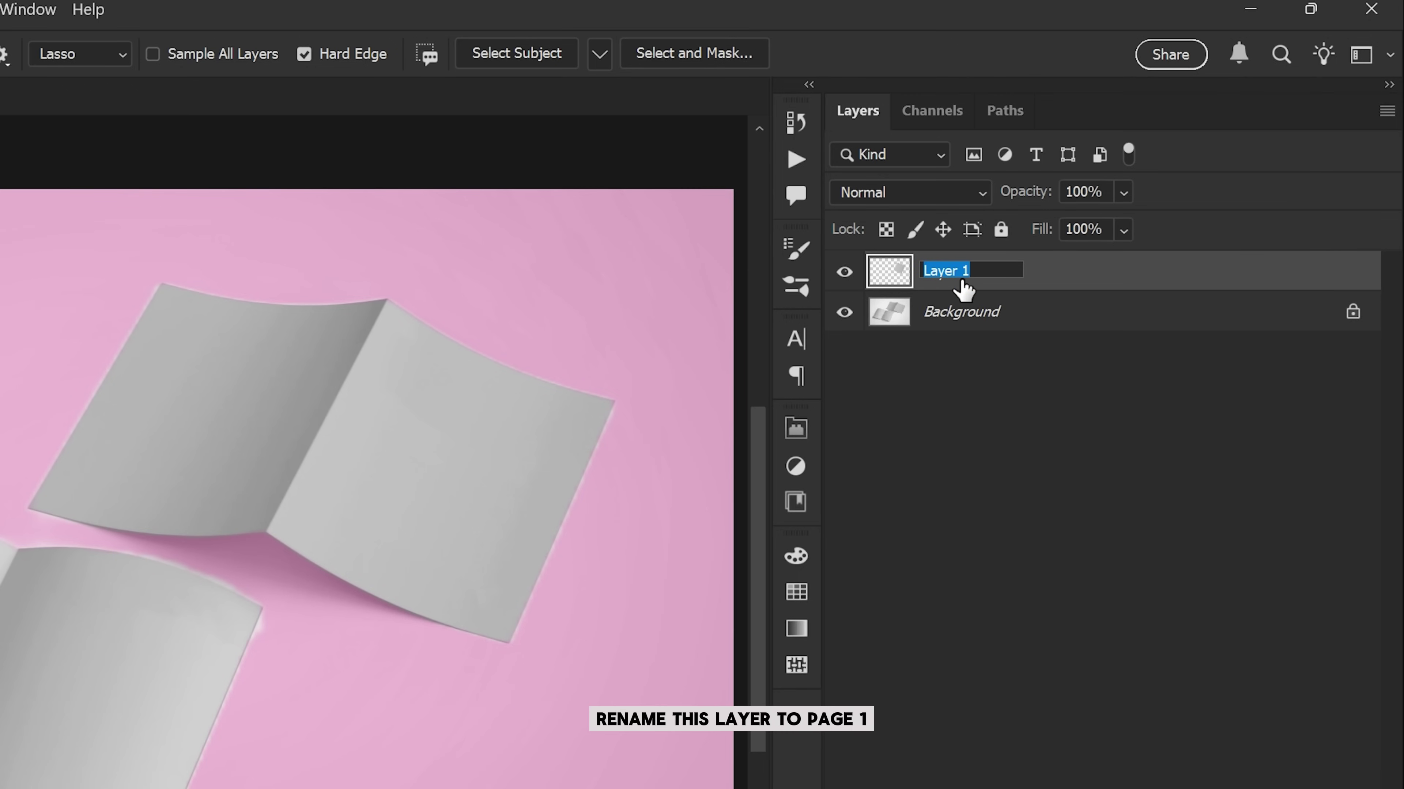
text(page 1)
key(Return)
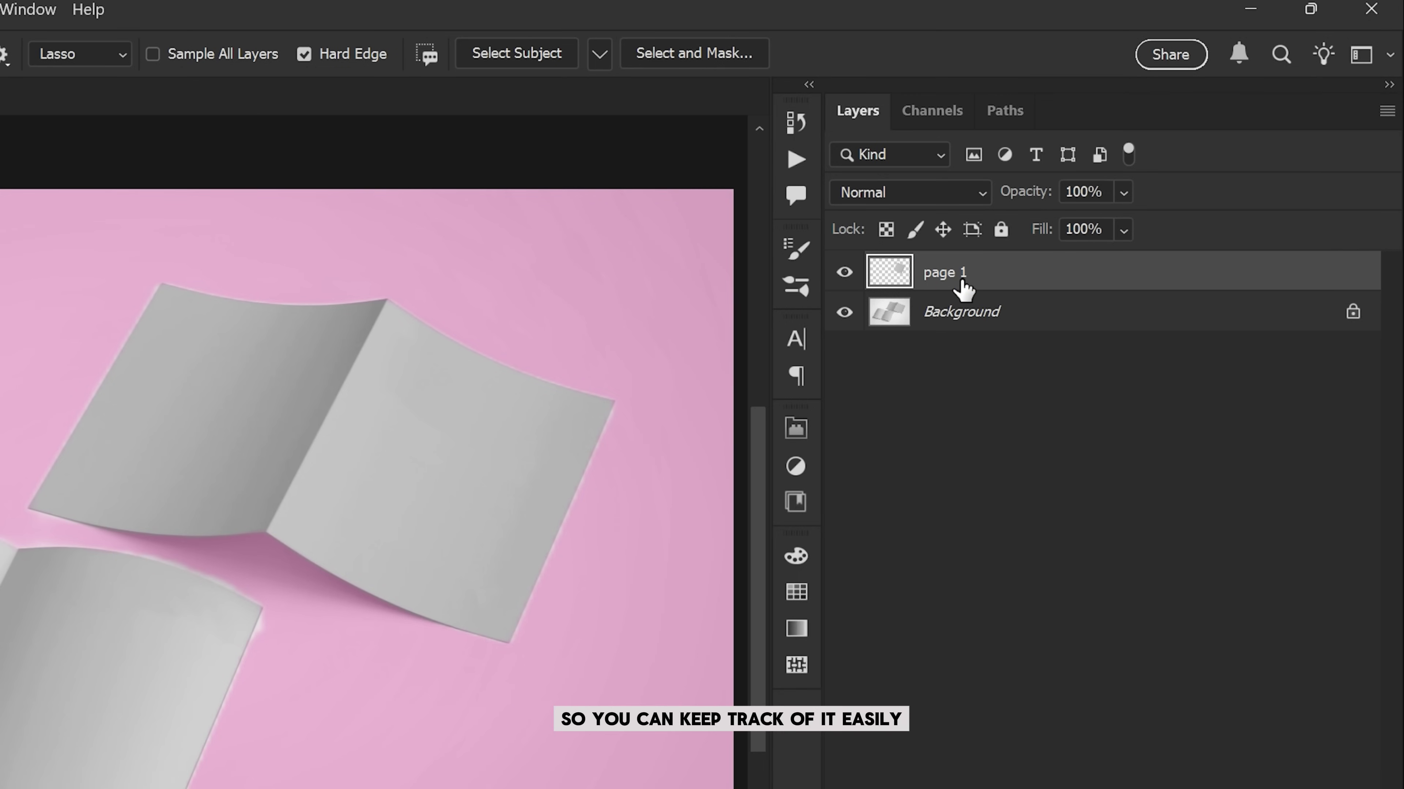
- From Background, lasso the top brochure's left page onto a new layer named 'page 4'
click(967, 321)
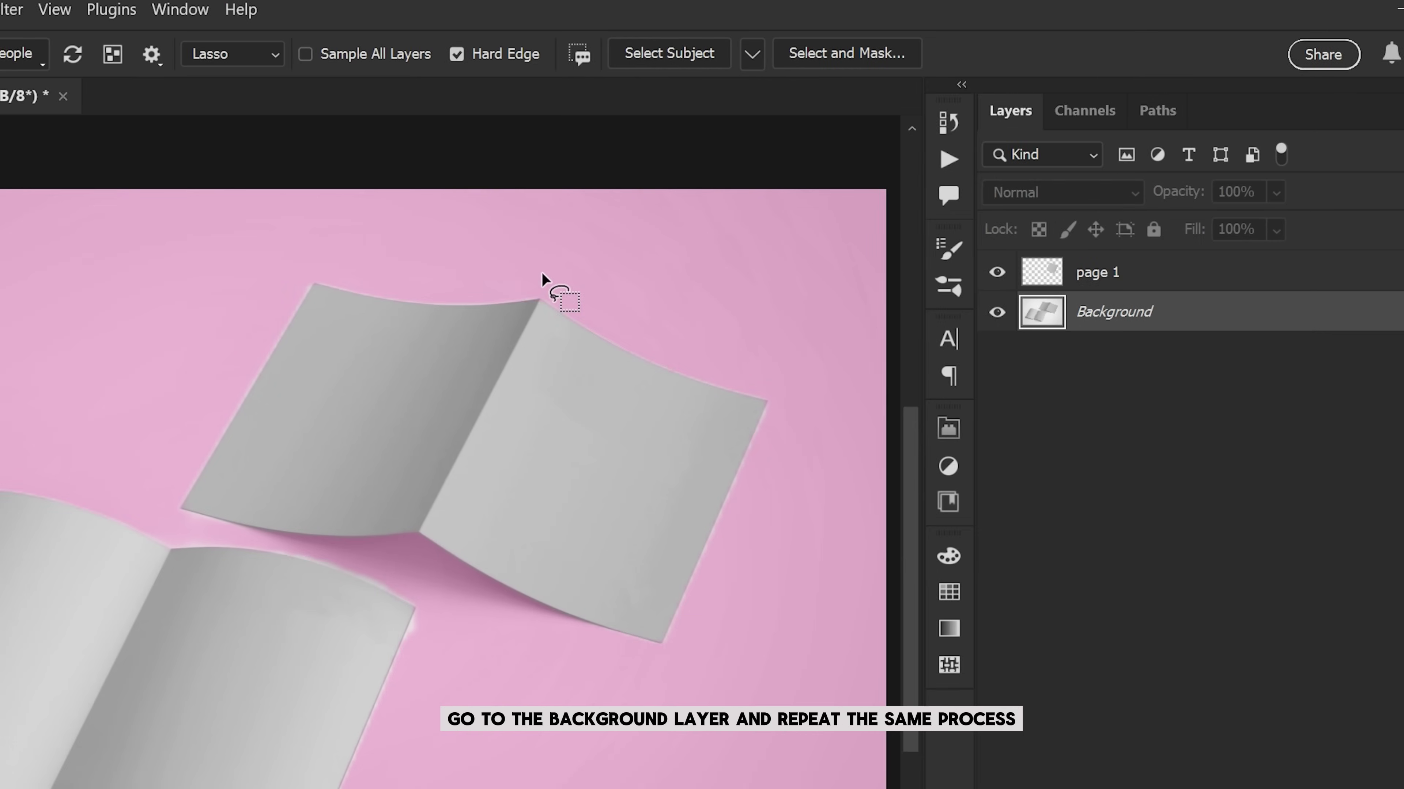
drag(362, 263, 241, 256)
mouse_move(610, 252)
mouse_down()
mouse_move(385, 449)
mouse_move(411, 526)
mouse_move(545, 556)
mouse_move(667, 540)
mouse_move(785, 330)
mouse_move(728, 263)
mouse_up()
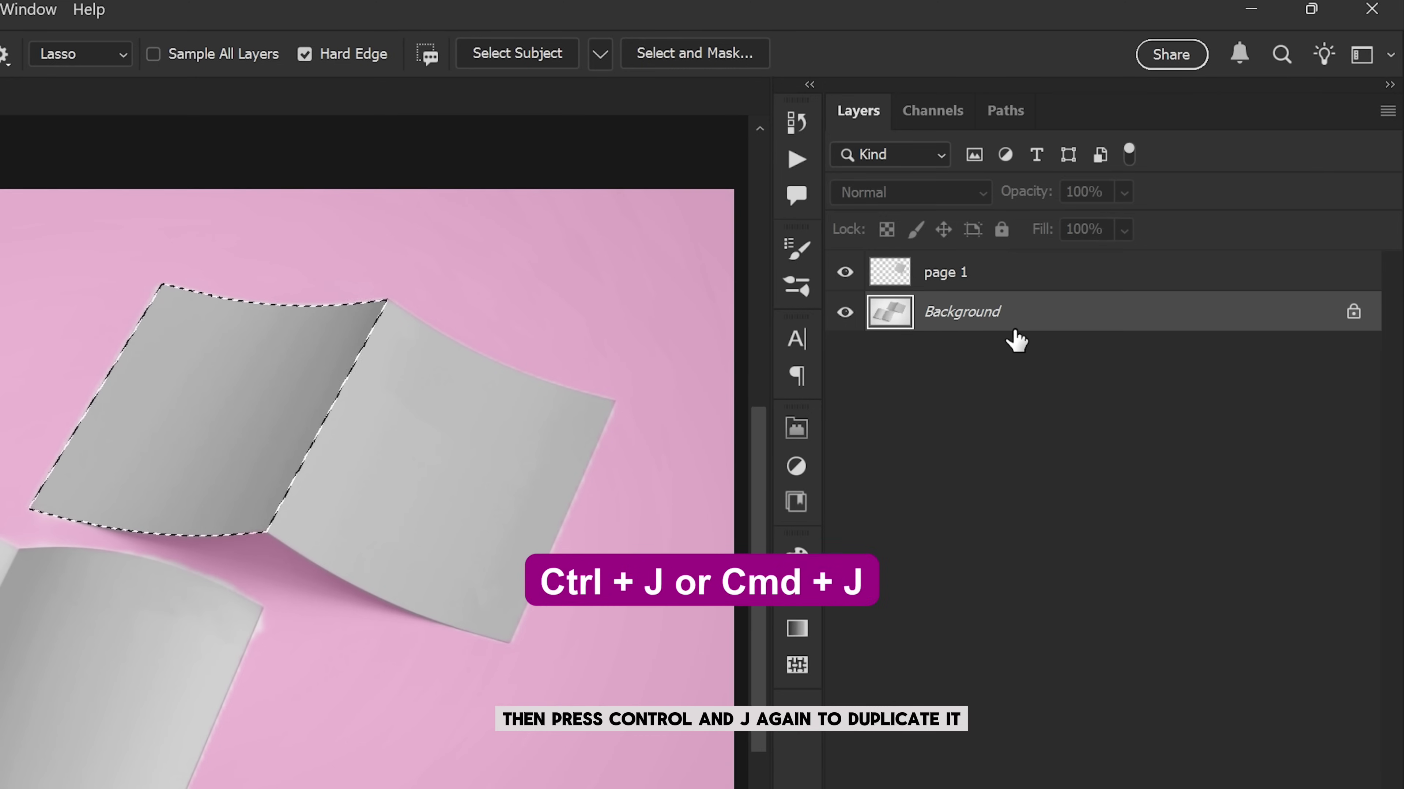
key(ctrl+j)
double_click(972, 313)
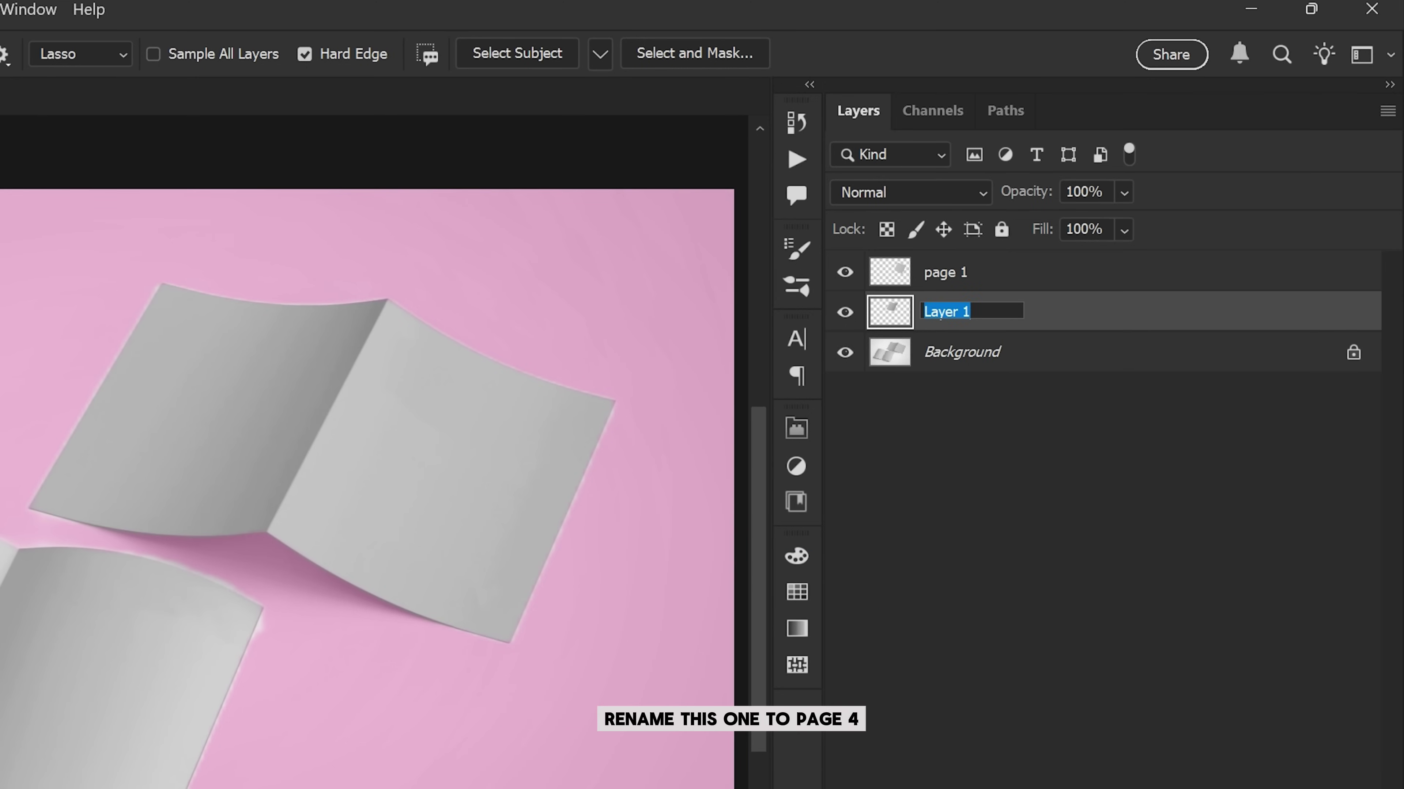
text(page 4)
key(Return)
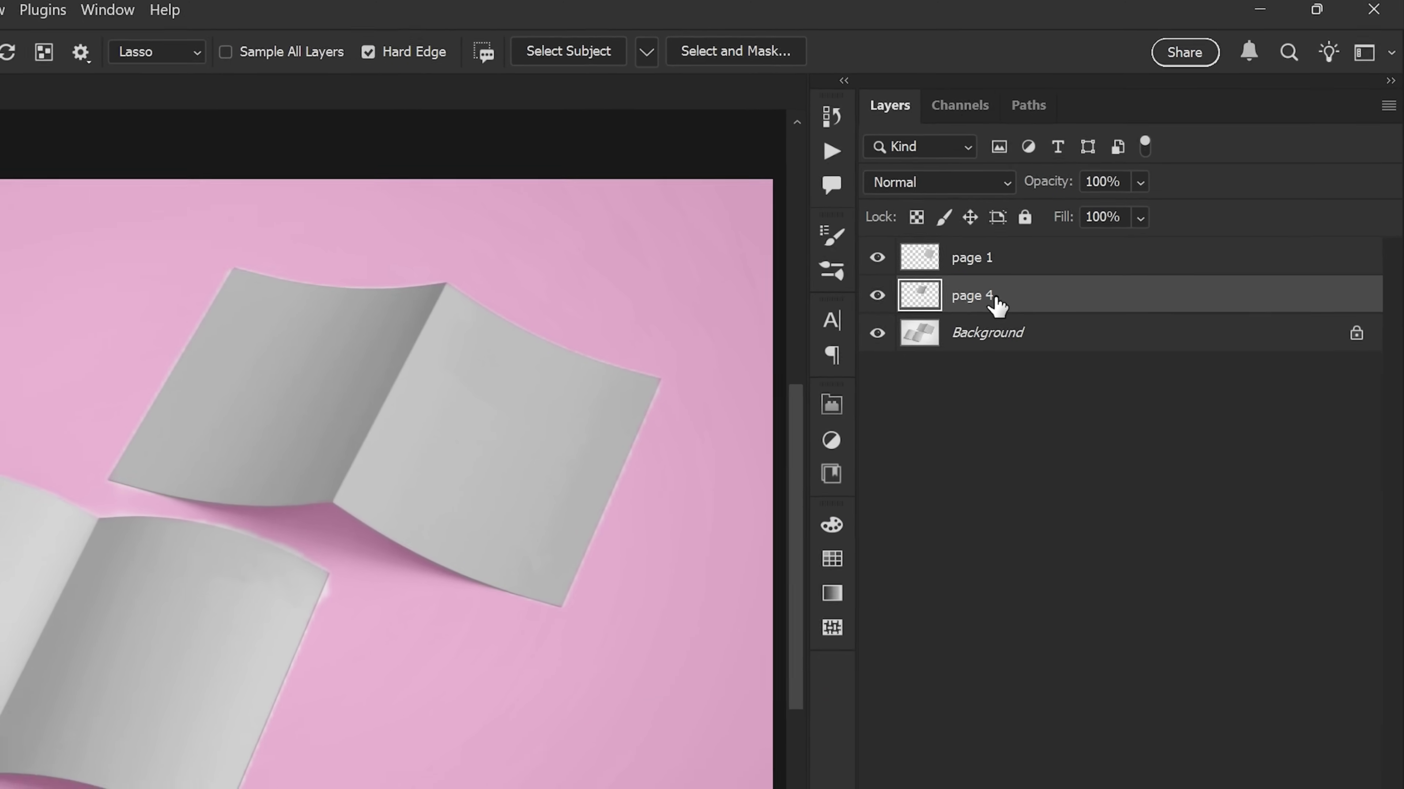
- From Background, lasso the bottom brochure's left page onto a new layer named 'page 2'
click(961, 353)
drag(0, 480, 0, 788)
mouse_move(125, 614)
mouse_down()
mouse_move(351, 423)
mouse_move(357, 388)
mouse_up()
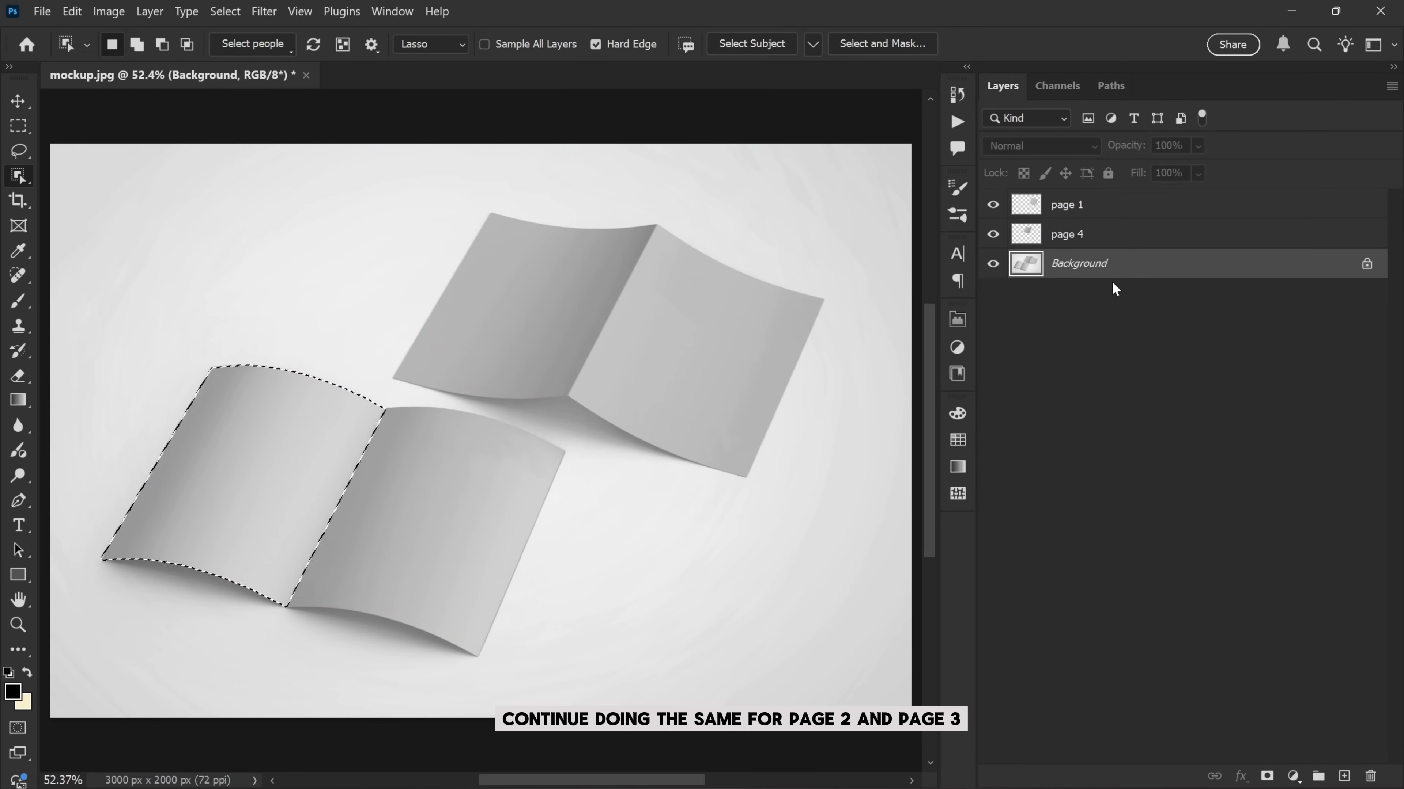
key(ctrl+j)
double_click(1083, 263)
text(p)
key(Return)
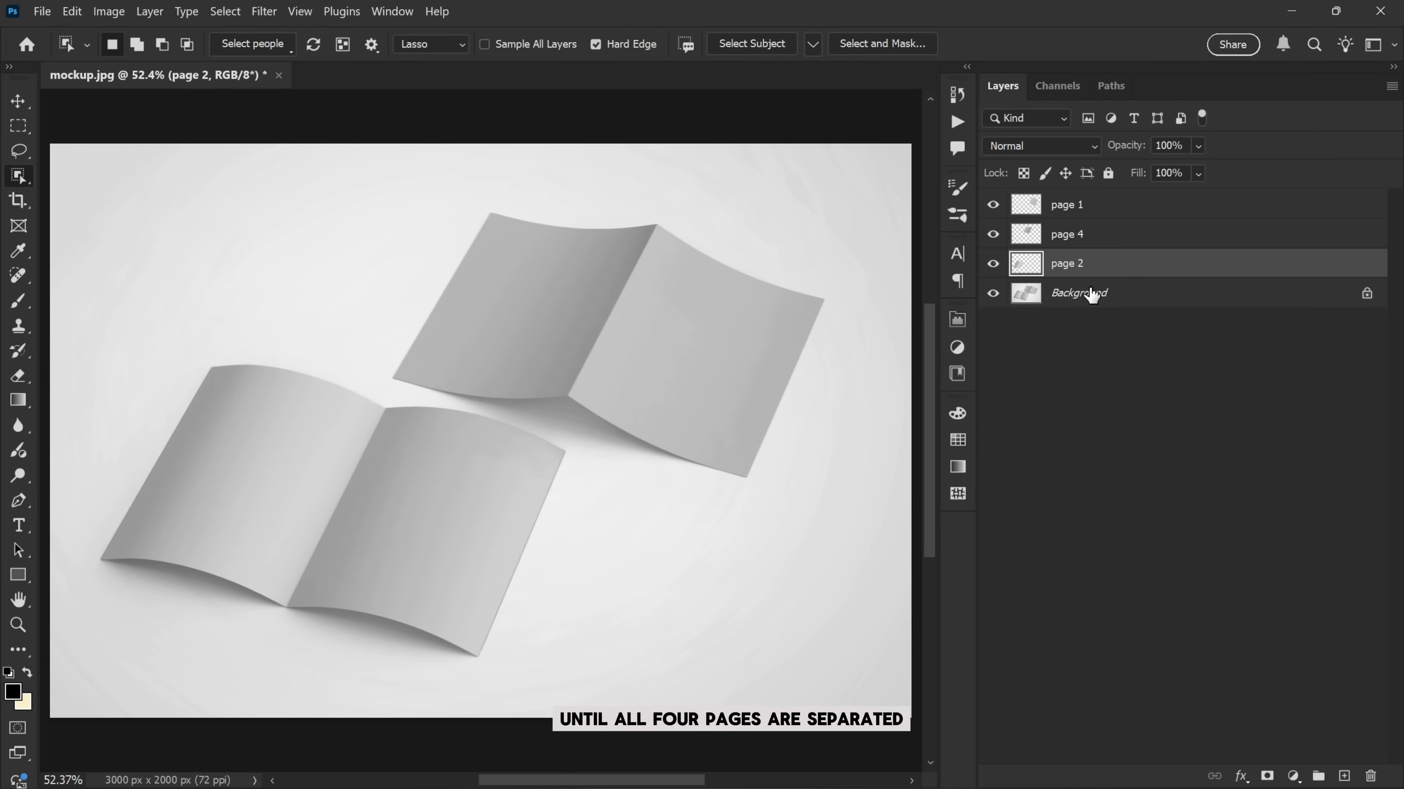
- From Background, lasso the bottom brochure's right page onto a new layer named 'page 3'
click(1091, 294)
mouse_move(398, 399)
mouse_down()
mouse_move(448, 684)
mouse_move(390, 390)
mouse_up()
key(ctrl+j)
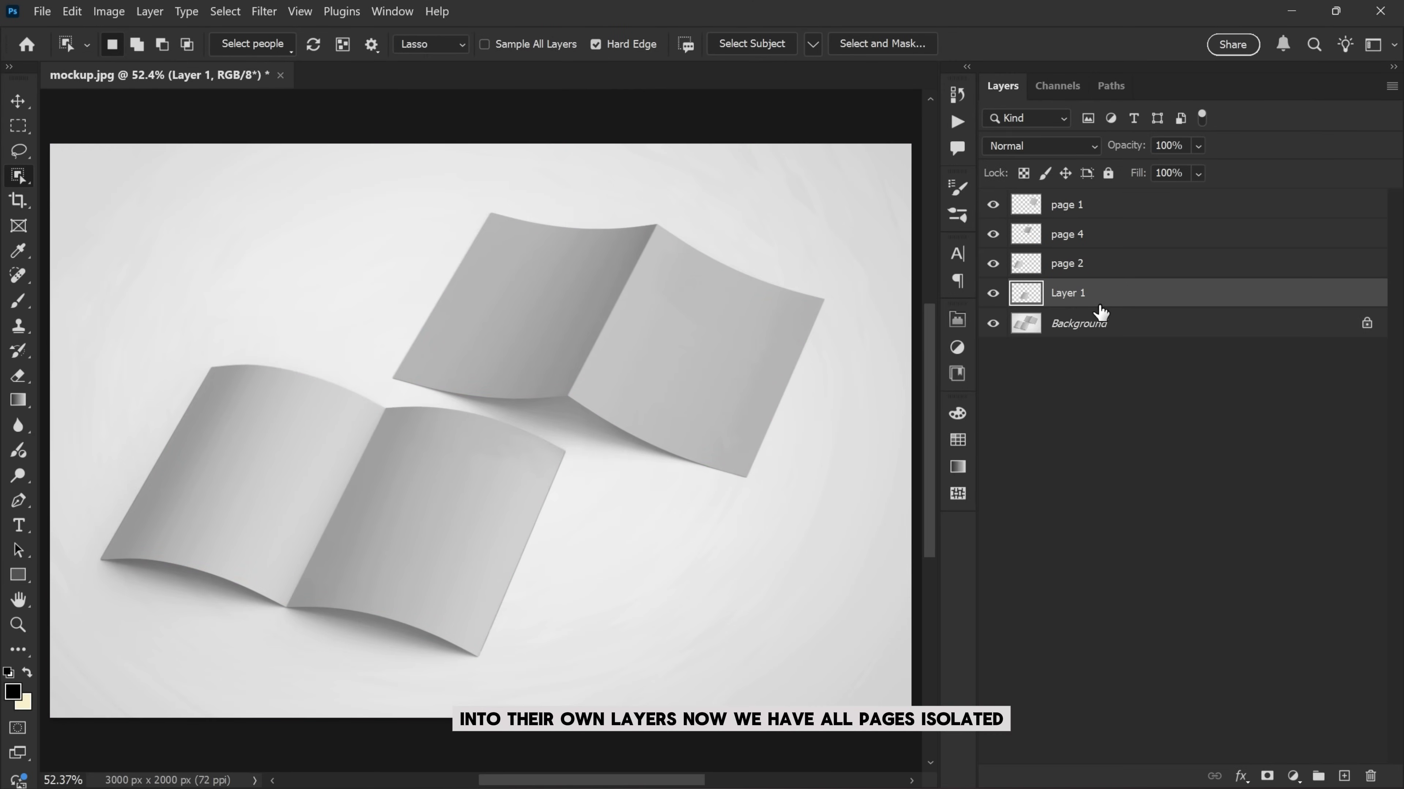
double_click(1081, 299)
text(page 3)
key(Return)
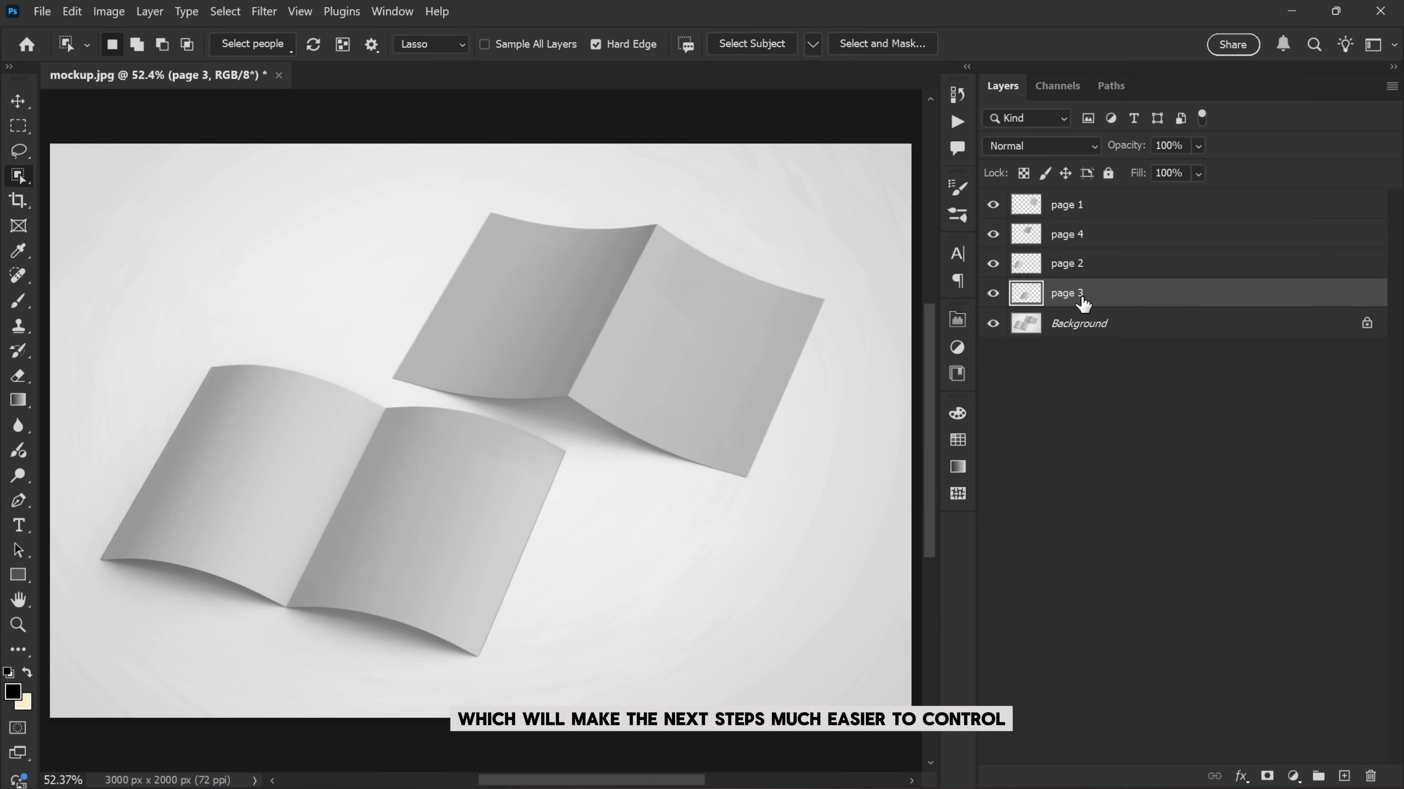
key(v)
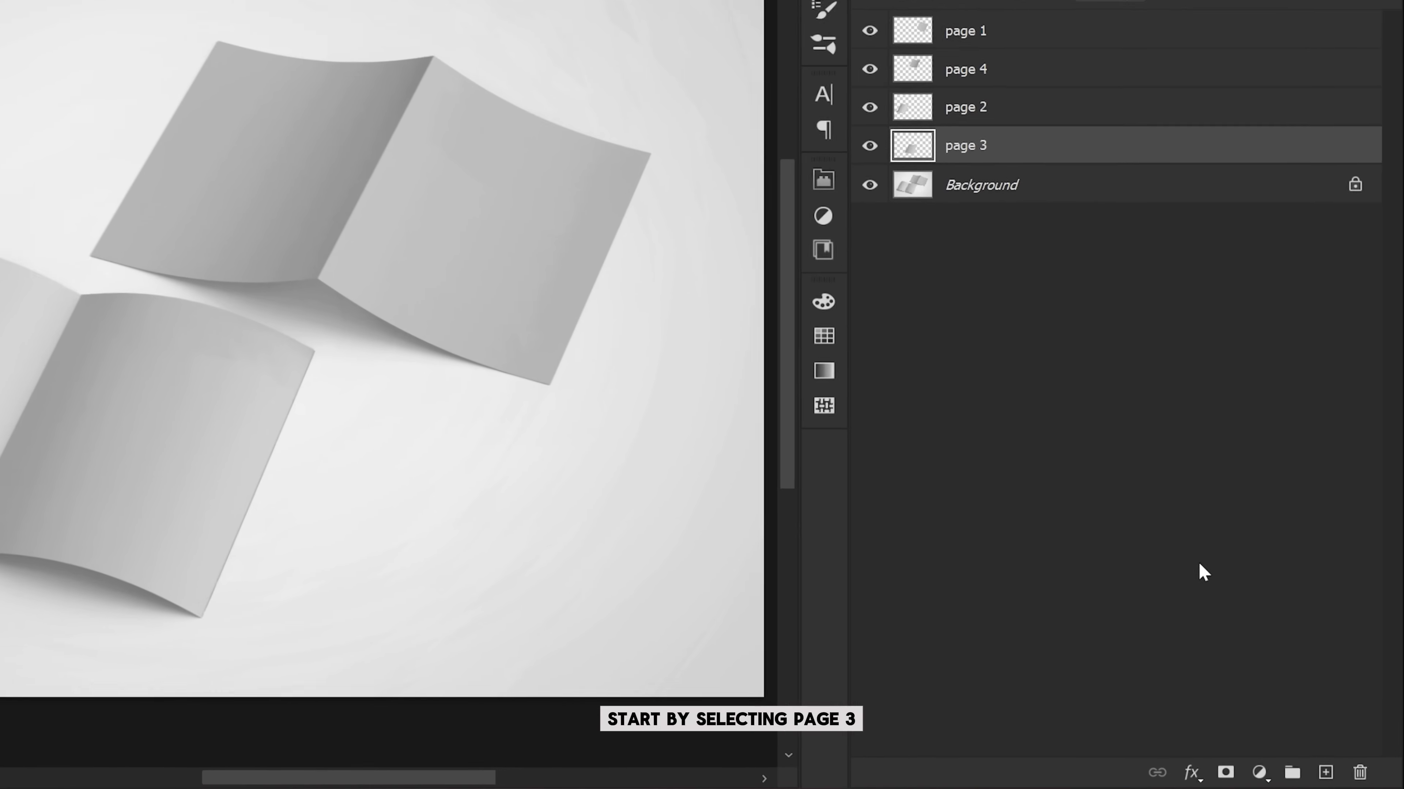
- Add an Exposure adjustment clipped to page 3 and lower its exposure to -2.14
click(1259, 772)
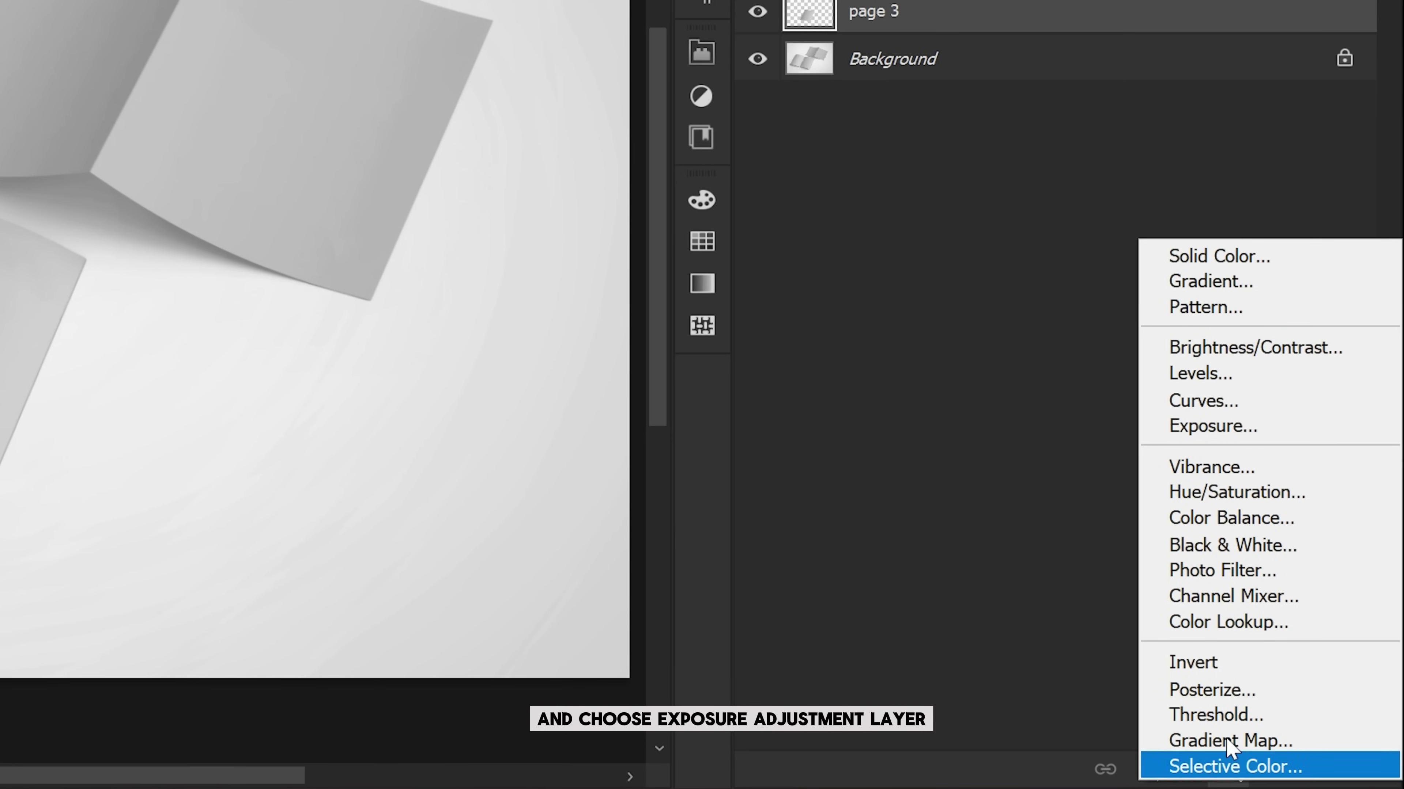
click(1227, 426)
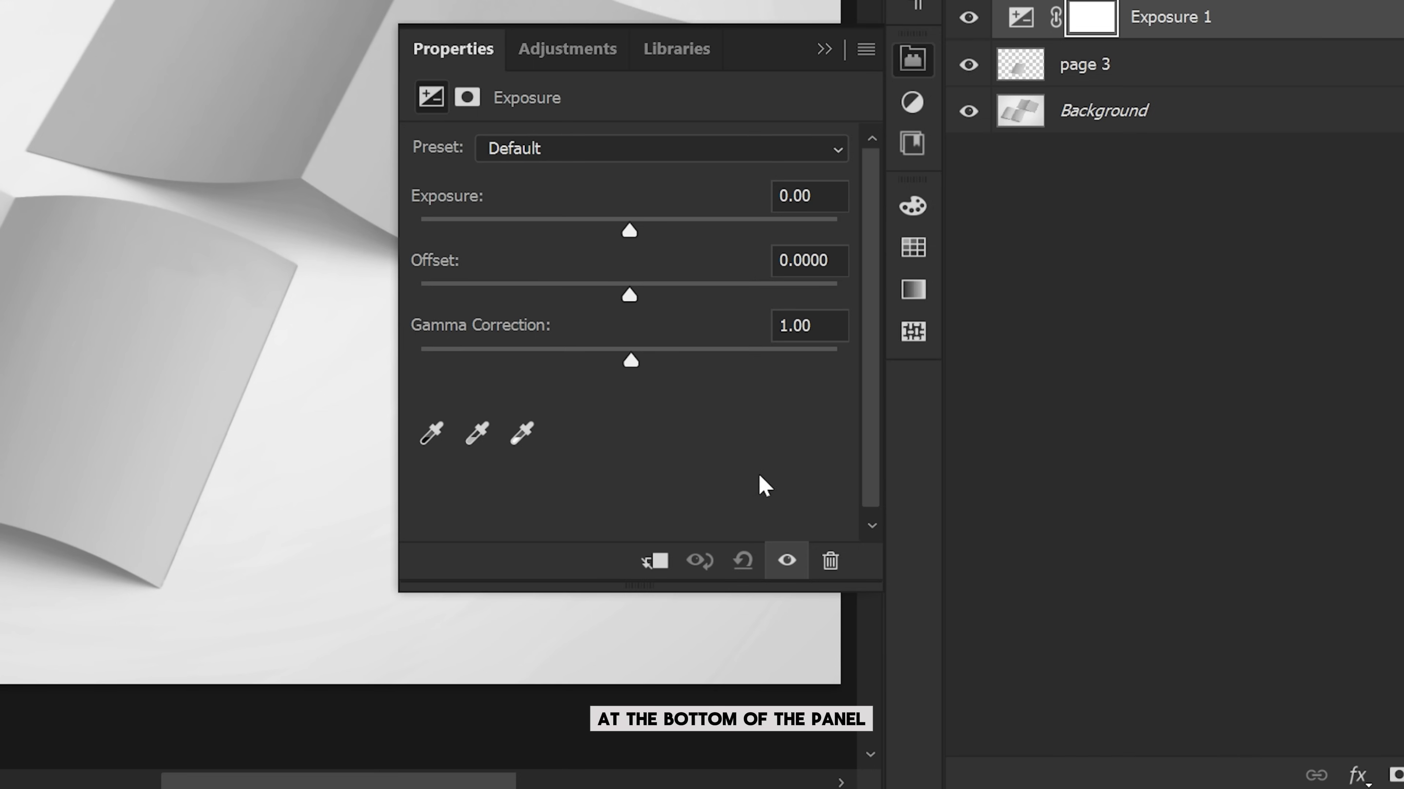
click(654, 563)
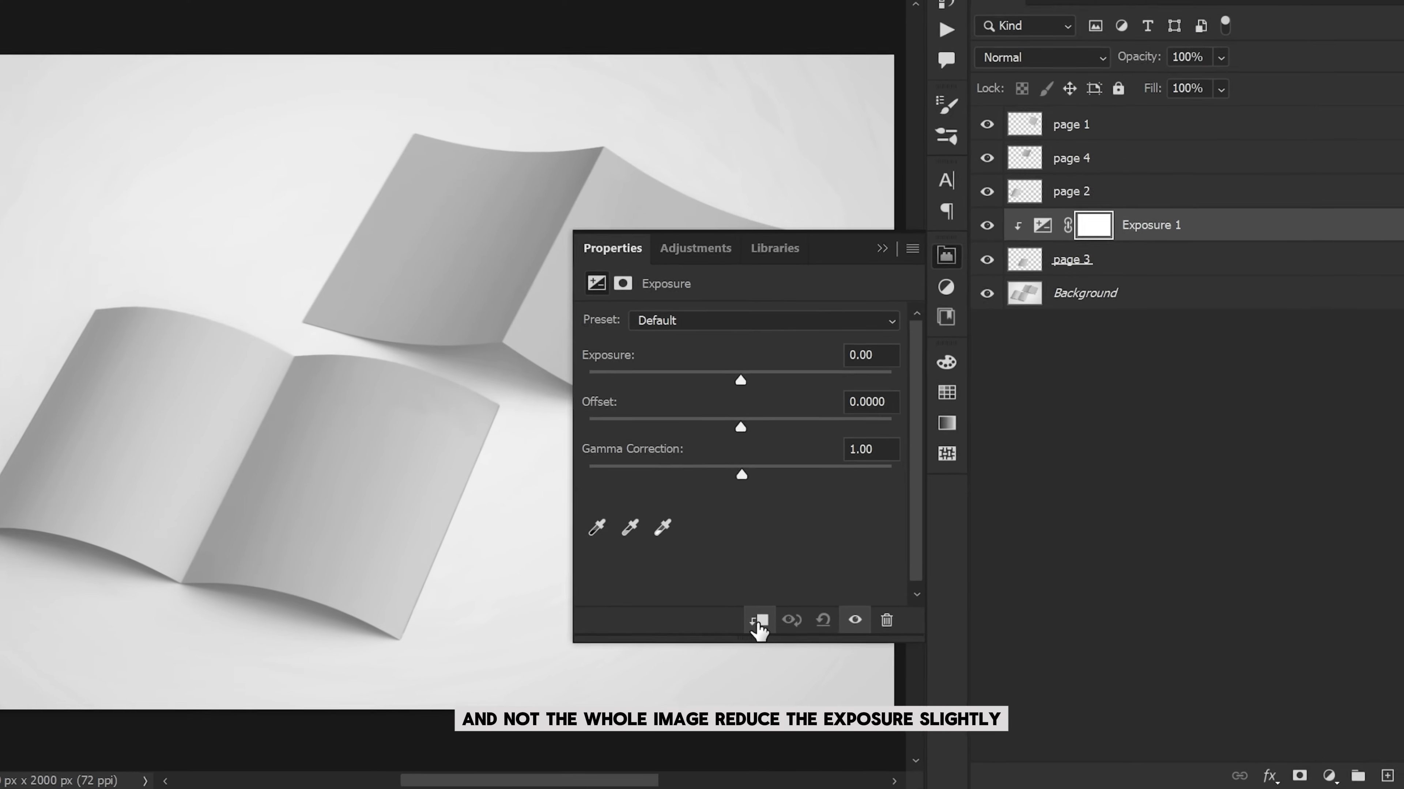
drag(777, 429, 733, 432)
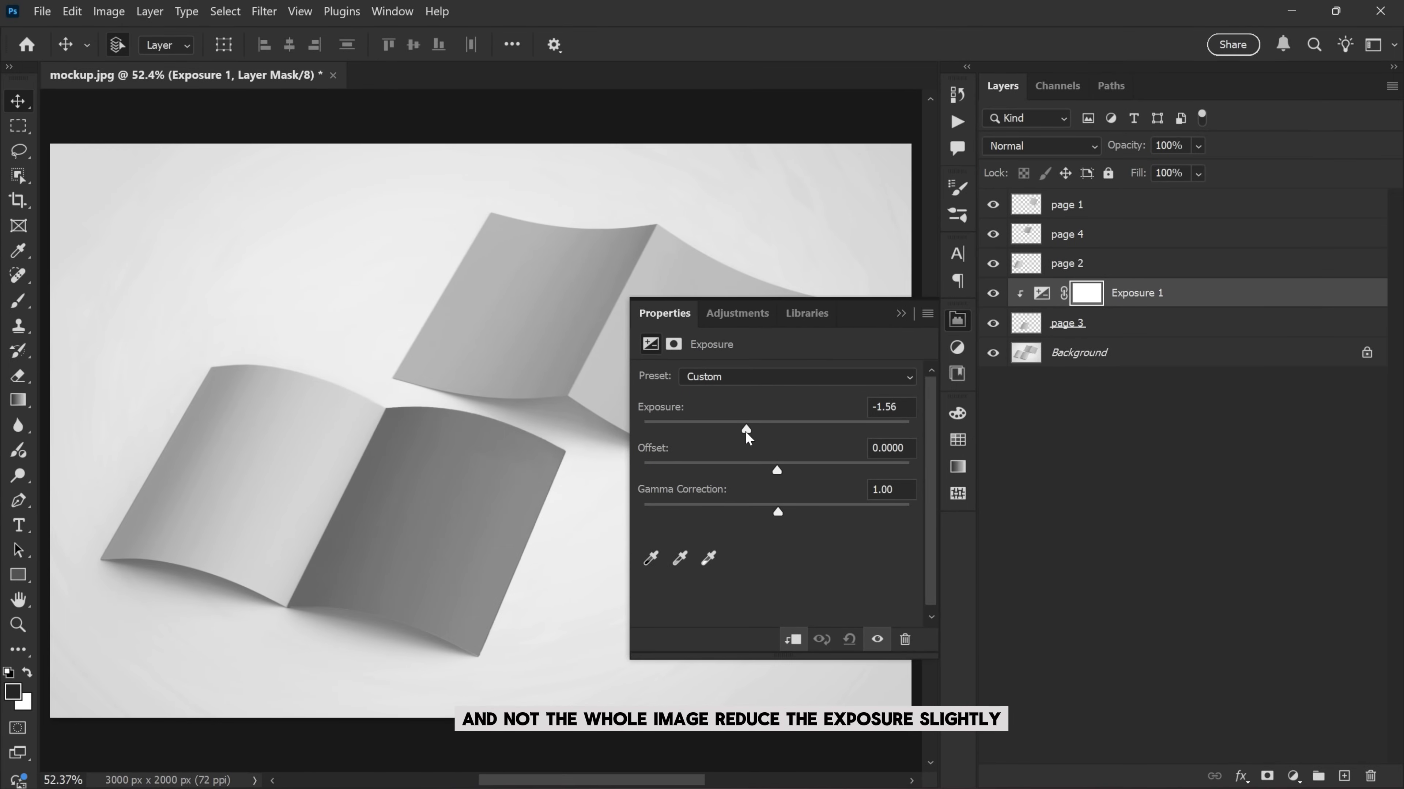
click(962, 323)
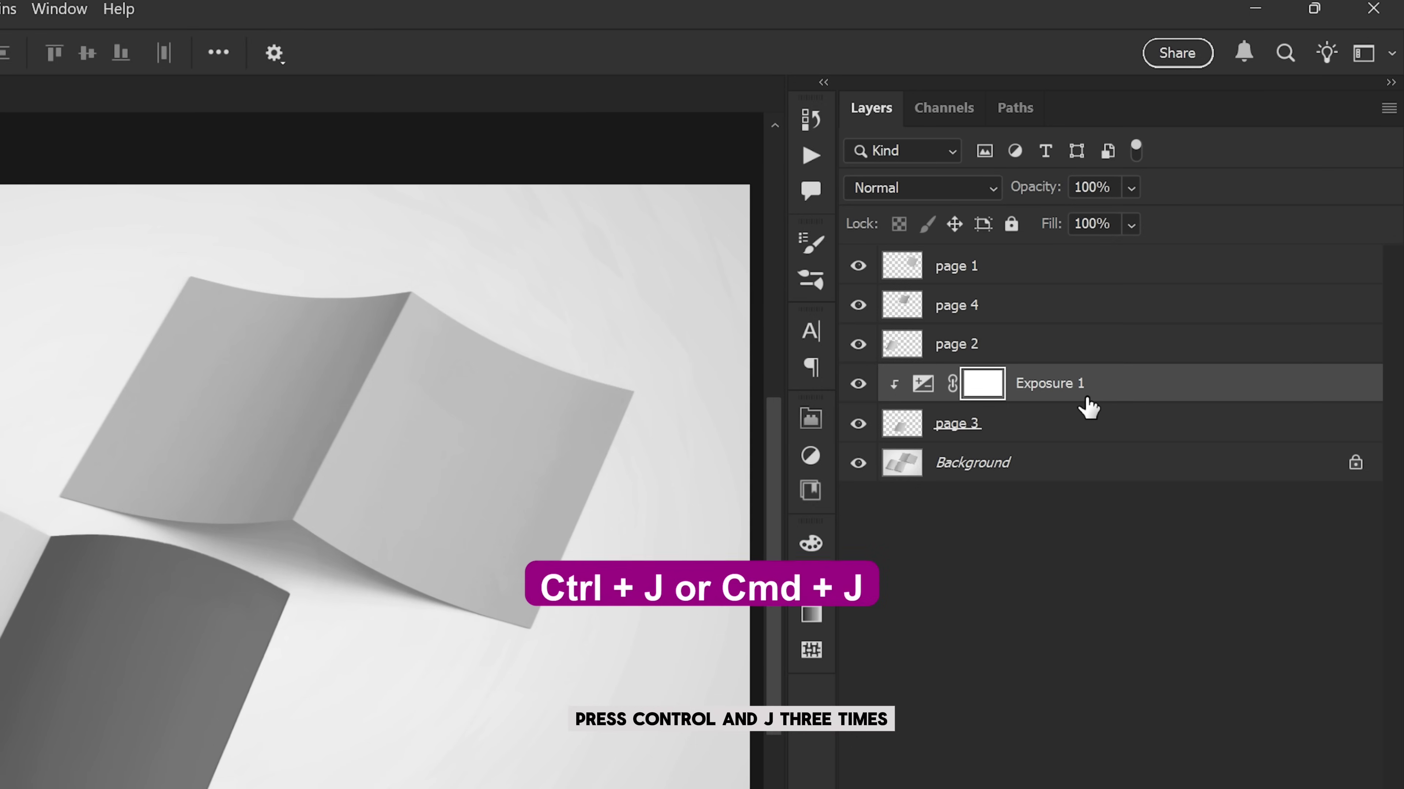
- Duplicate Exposure 1 and place the copies above page 2, page 4 and page 1
key(ctrl+j)
key(ctrl+j)
key(ctrl+j)
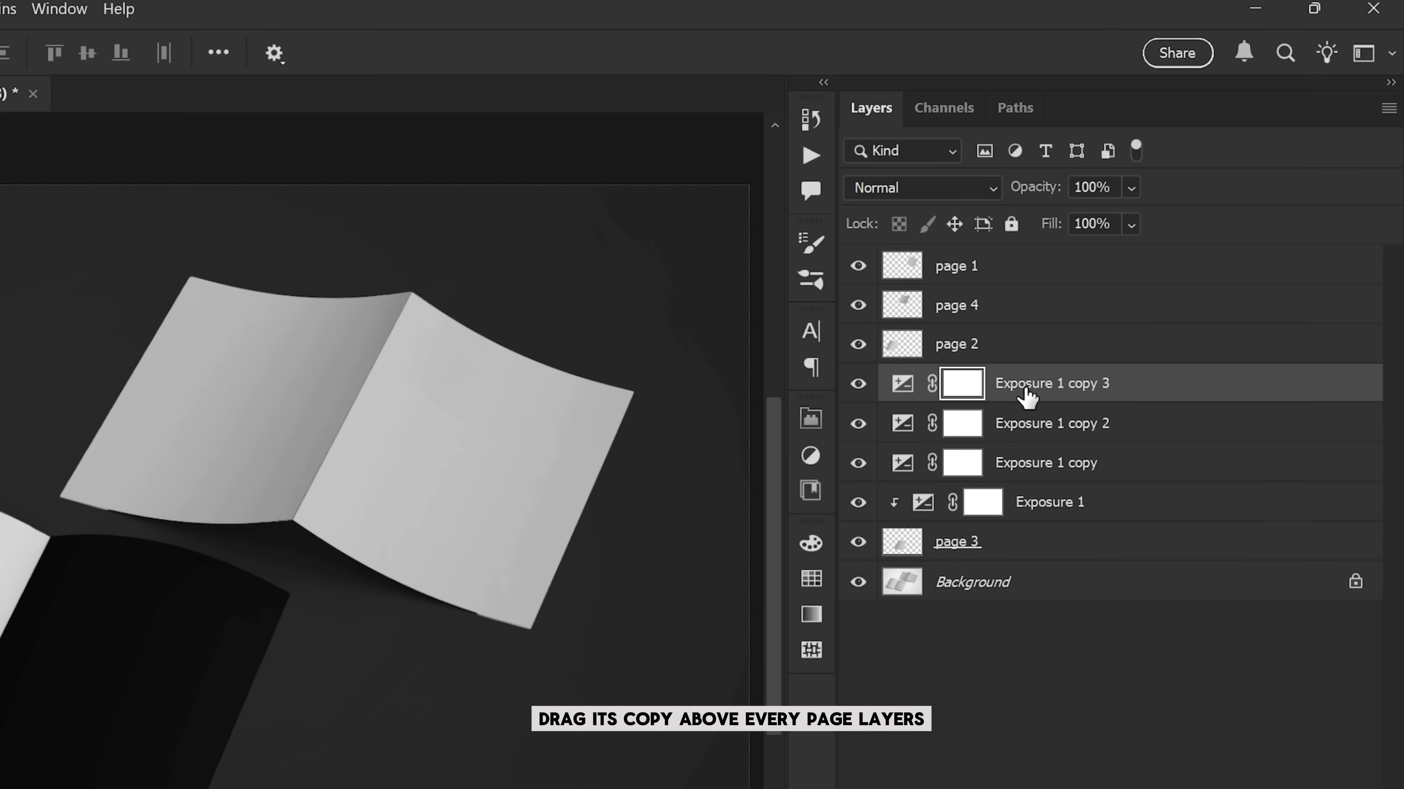
drag(1025, 396, 1000, 329)
click(1017, 428)
drag(1022, 412, 983, 287)
drag(1027, 463, 1002, 267)
- Clip Exposure 1 copy, copy 2 and copy 3 to page 1, page 4 and page 2
right_click(1018, 277)
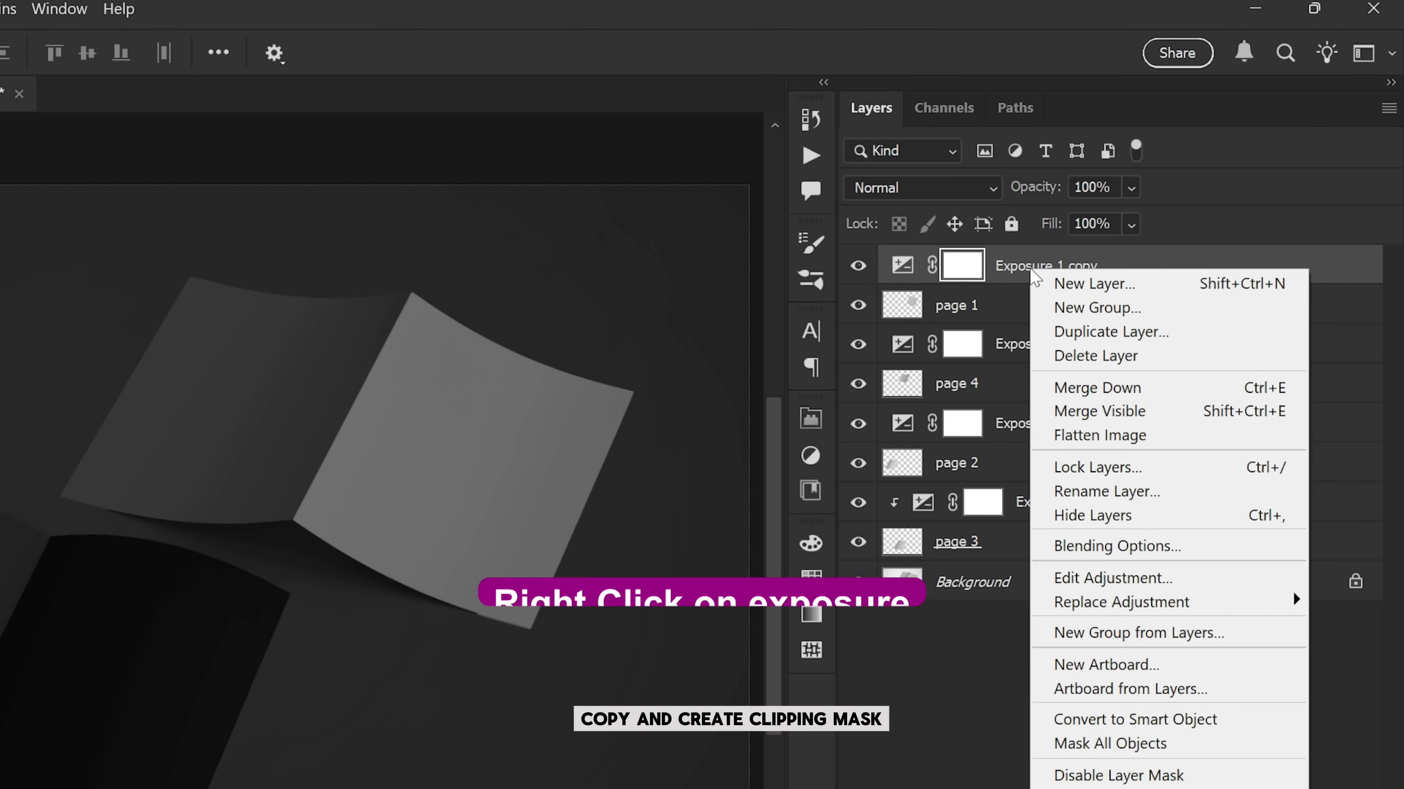
click(1130, 627)
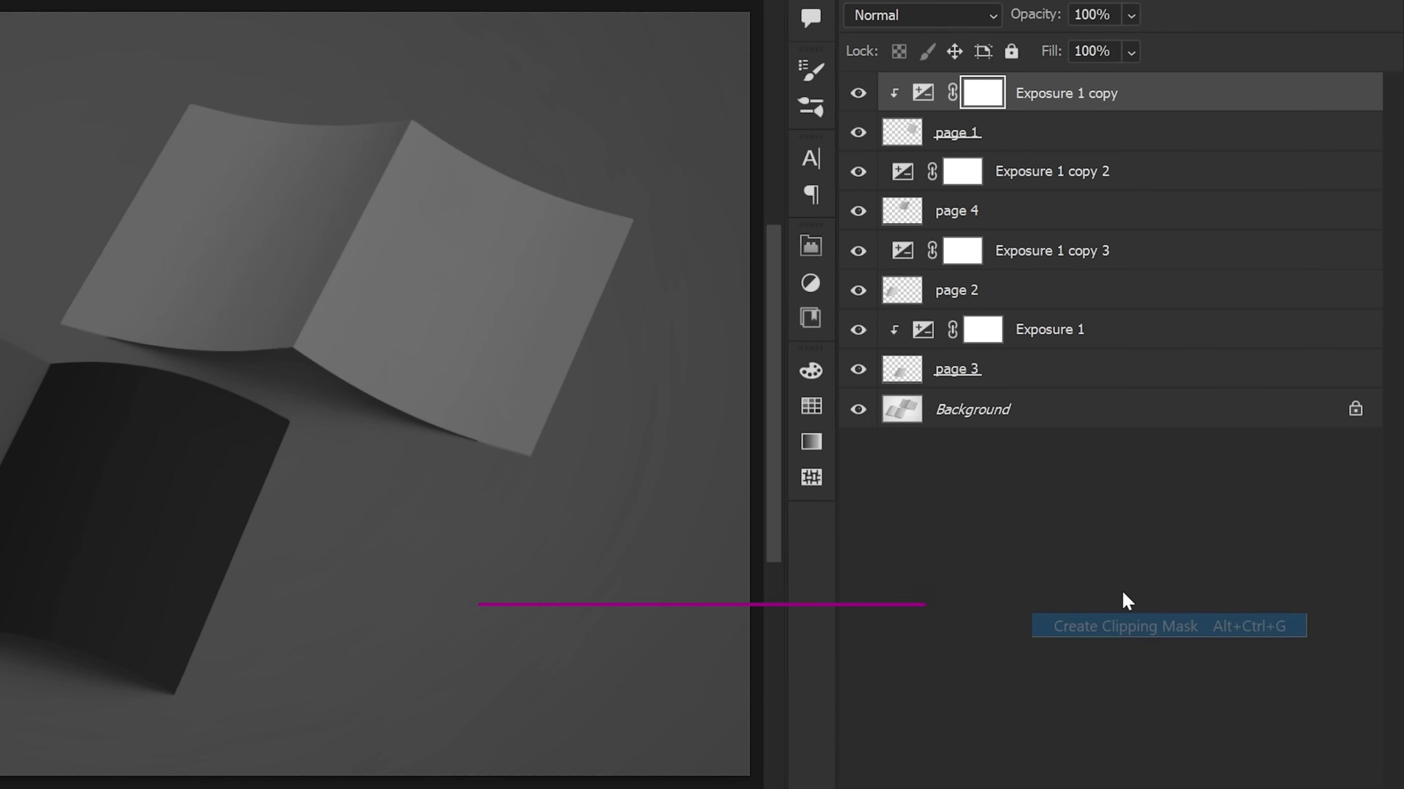
click(1032, 171)
right_click(1033, 172)
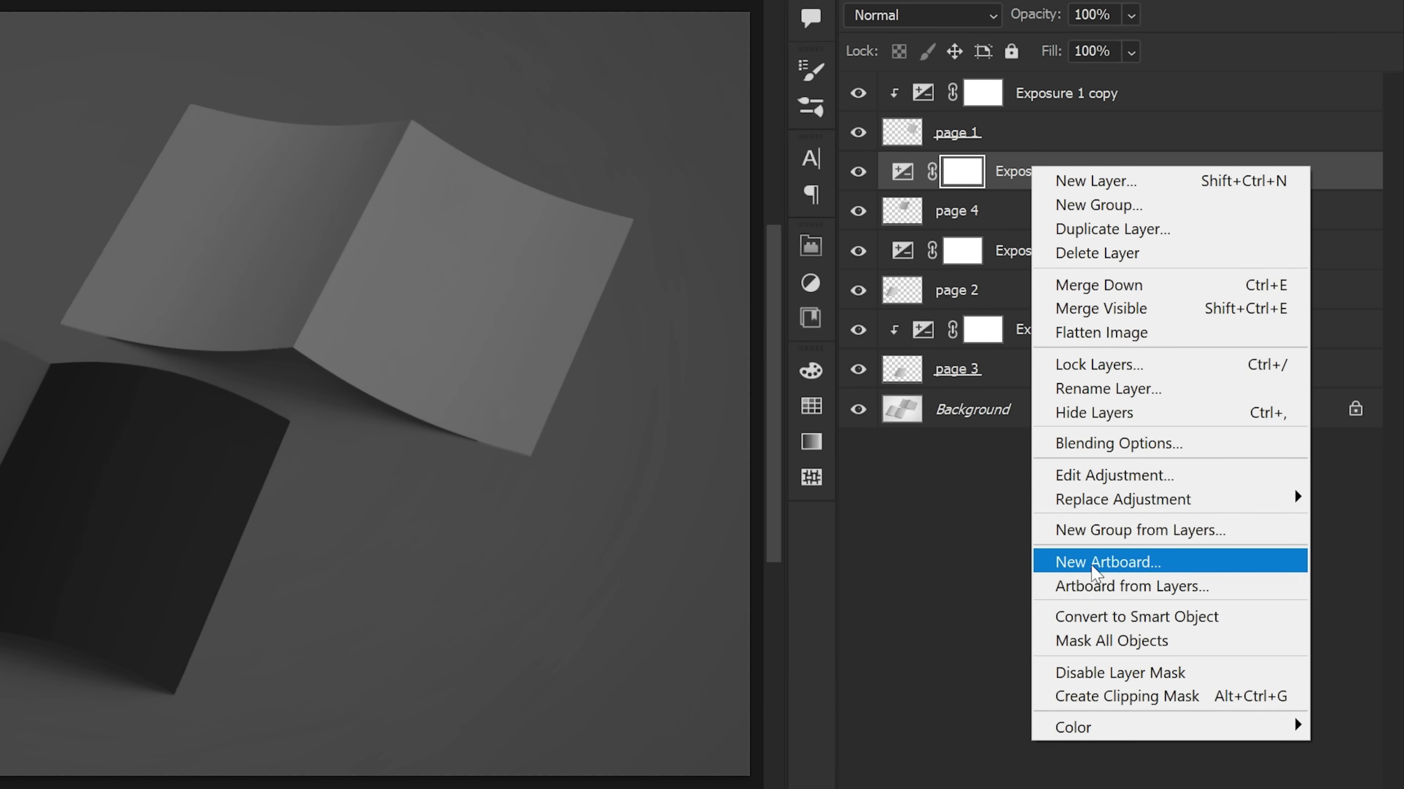
click(1100, 695)
click(1016, 249)
right_click(1016, 250)
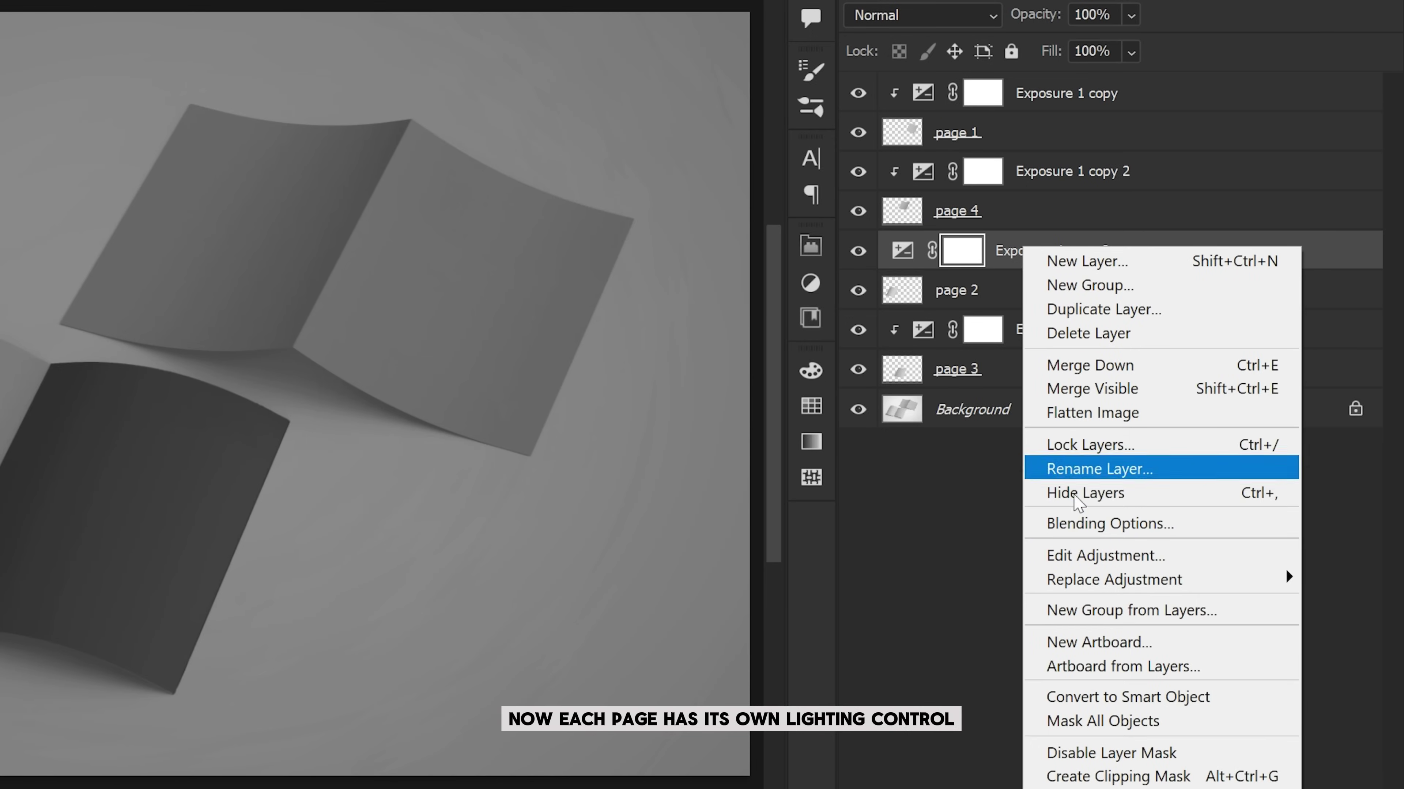
click(1106, 775)
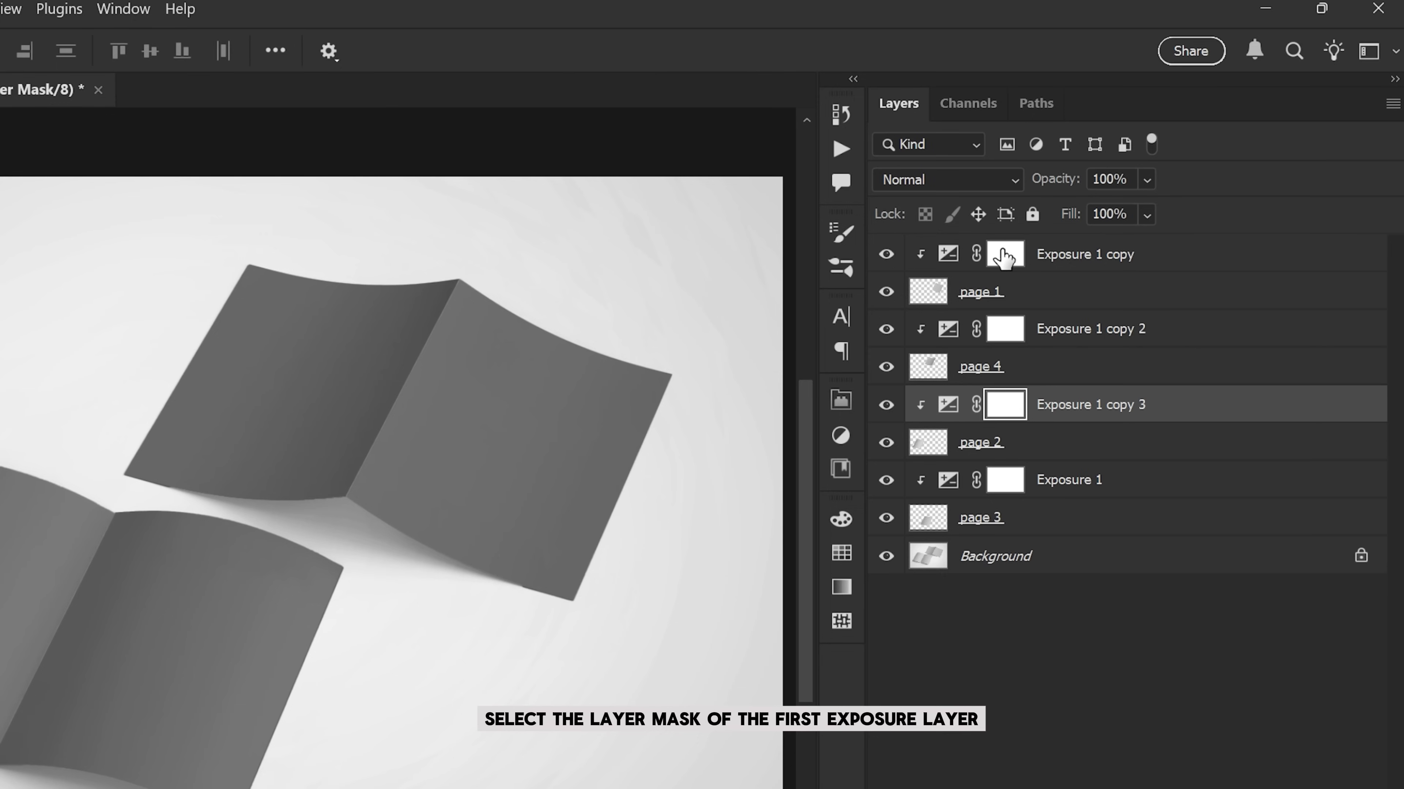
- Target Exposure 1 copy's mask with the Gradient tool set to Basics black-to-white
click(1085, 205)
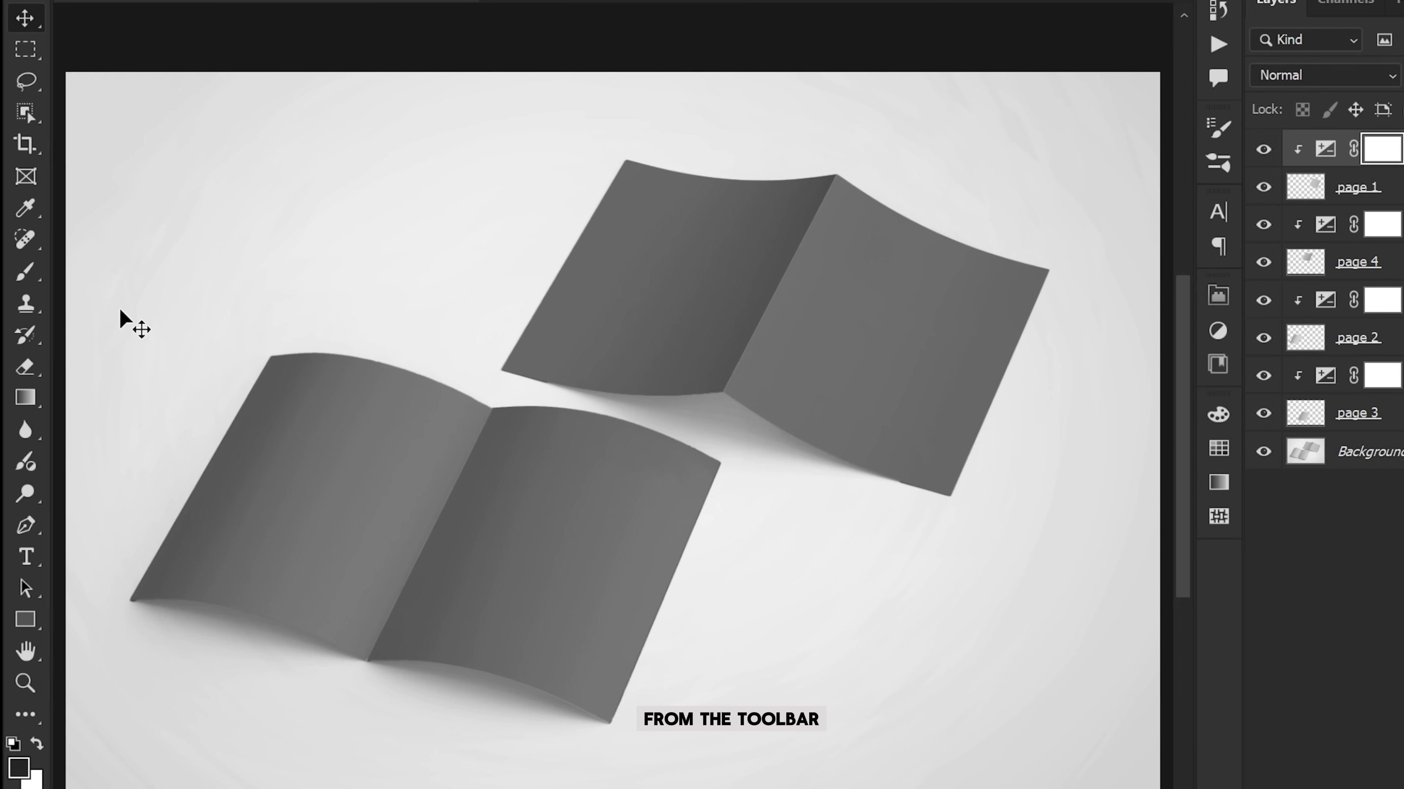
right_click(26, 397)
click(116, 400)
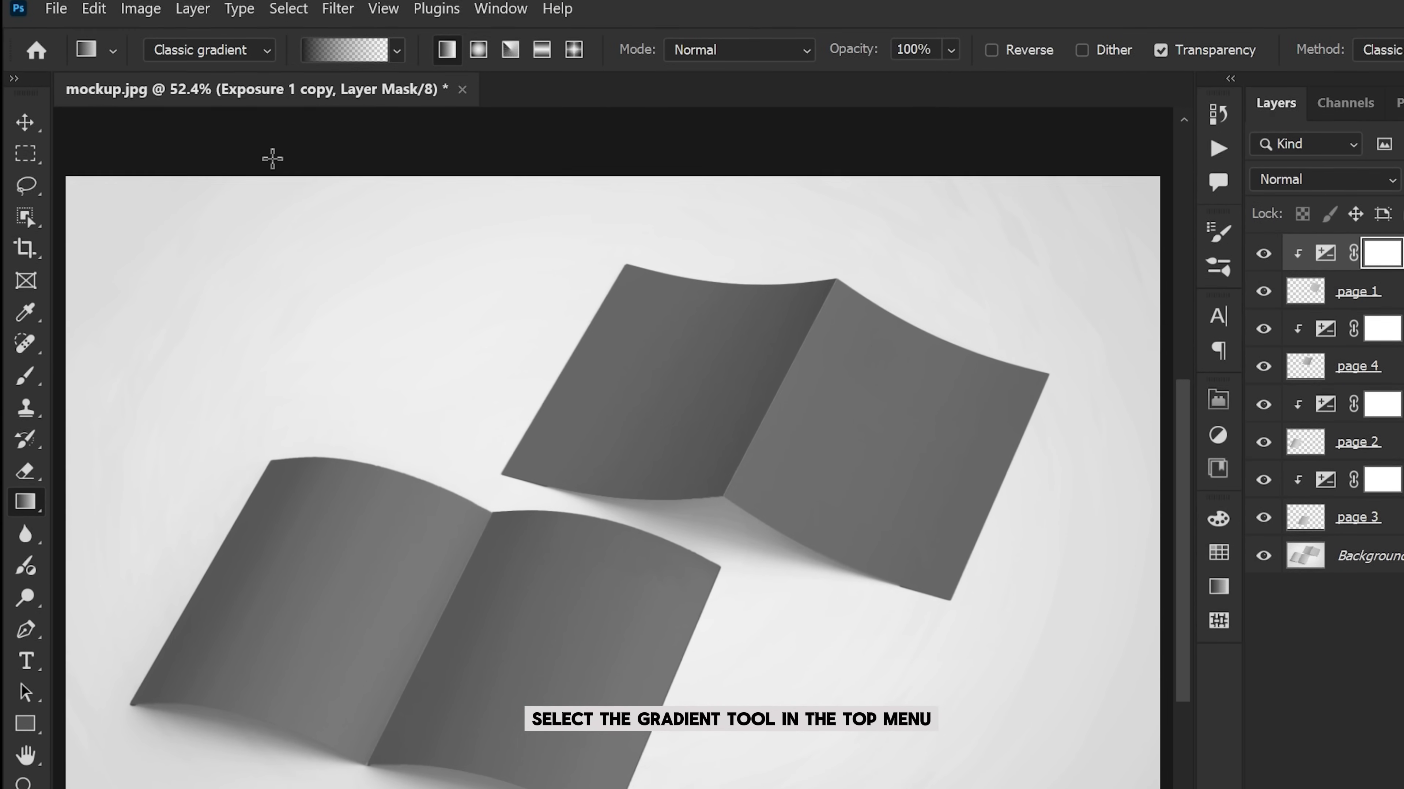
click(335, 56)
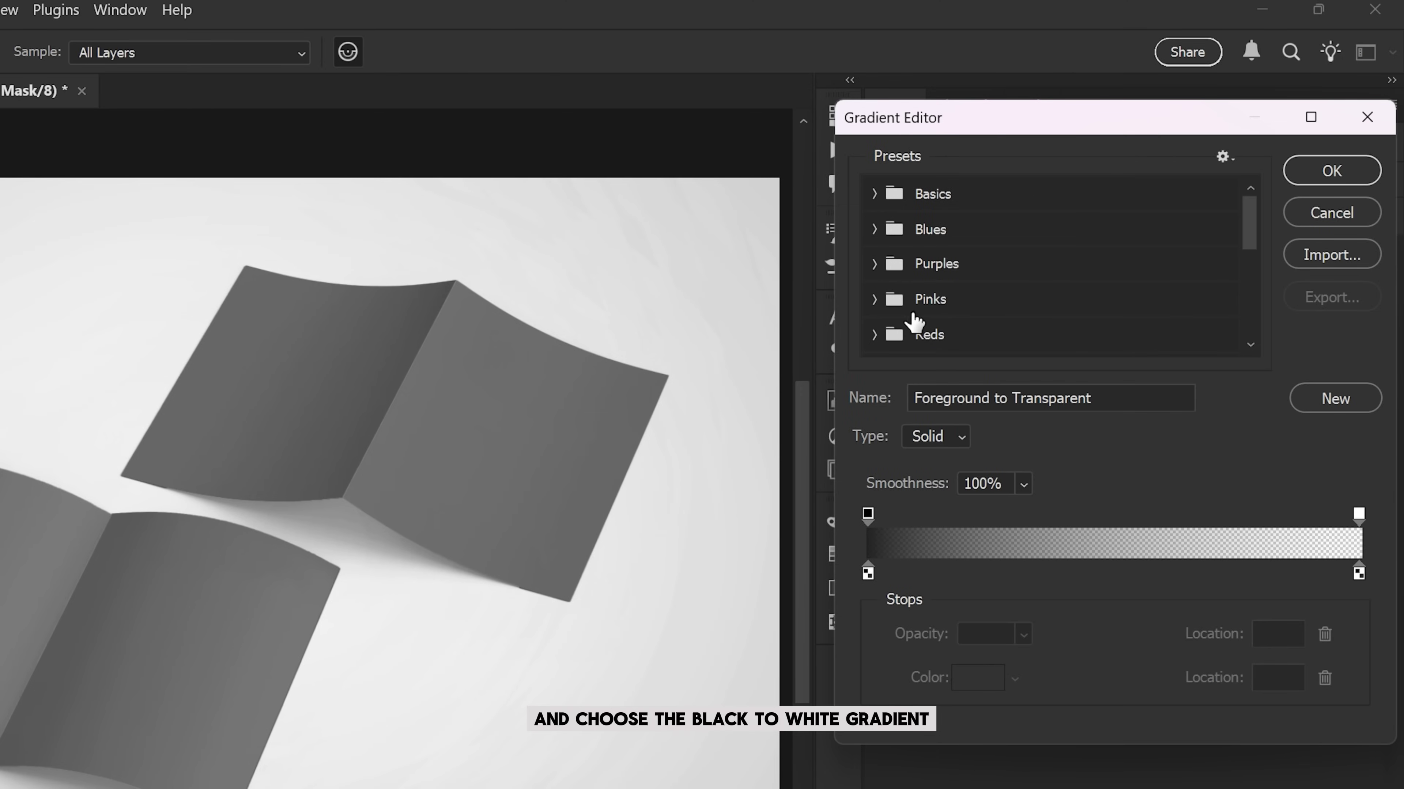
click(874, 194)
click(942, 237)
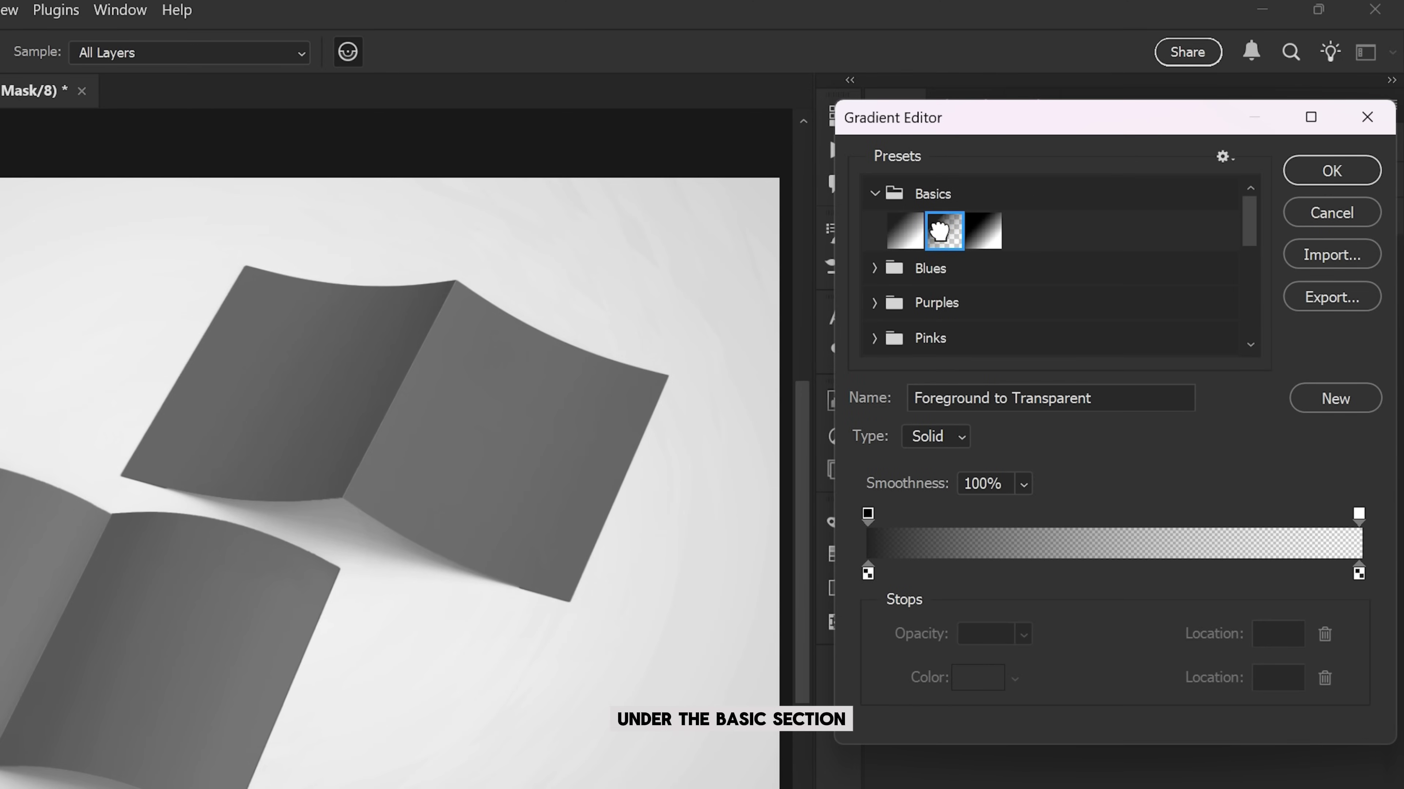
click(1323, 171)
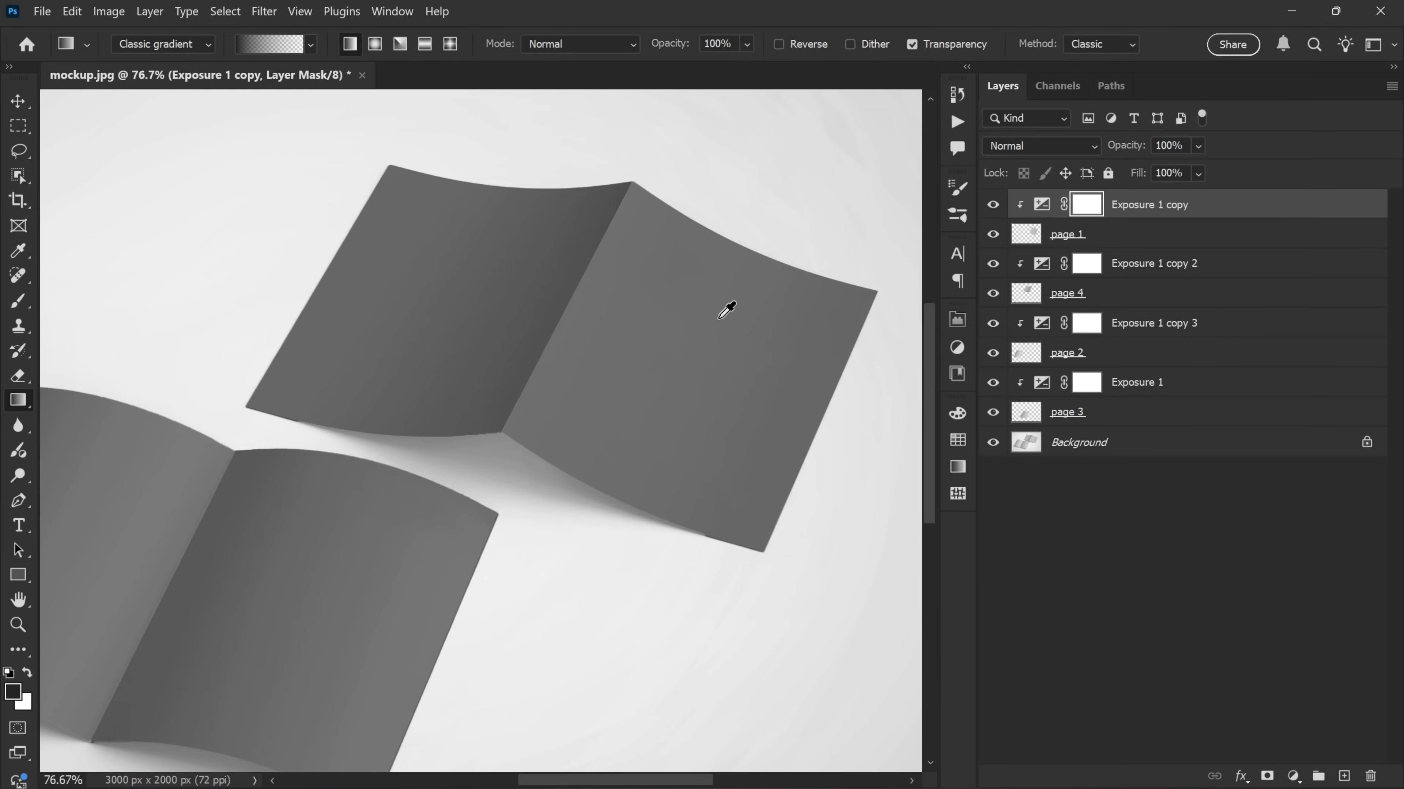
- Drag a left-to-right gradient across page 1 in the mask
scroll(608, 354, up, 2)
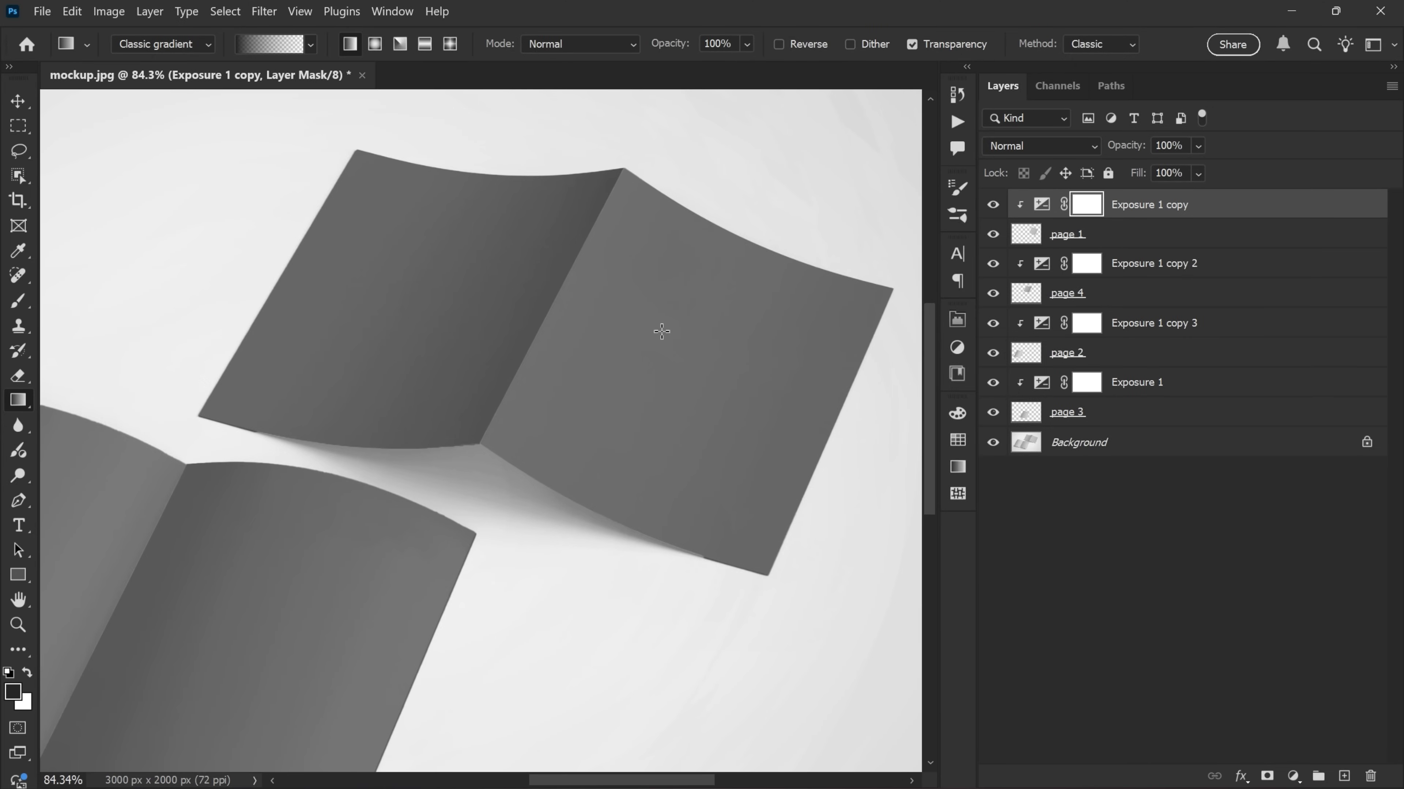
scroll(746, 332, up, 2)
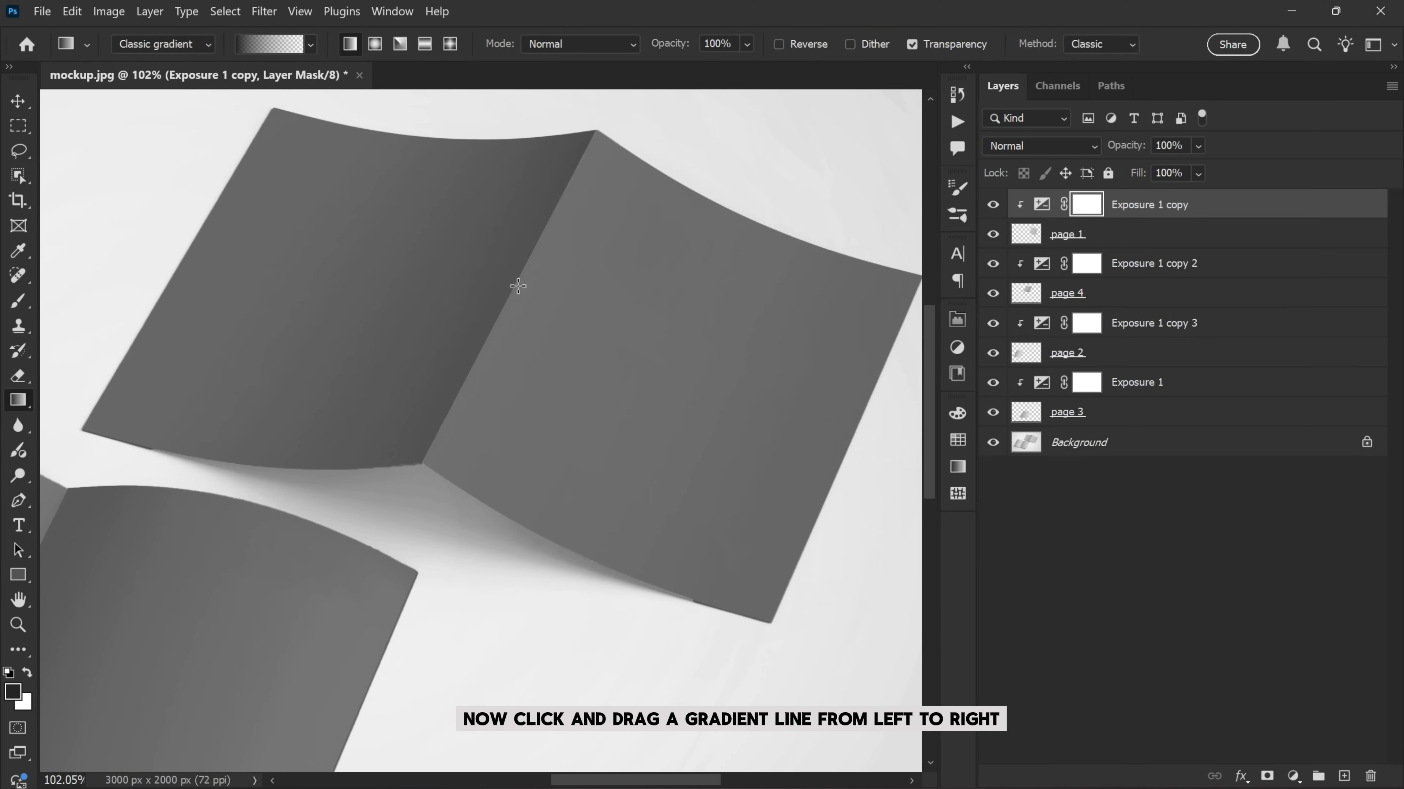
drag(518, 286, 518, 286)
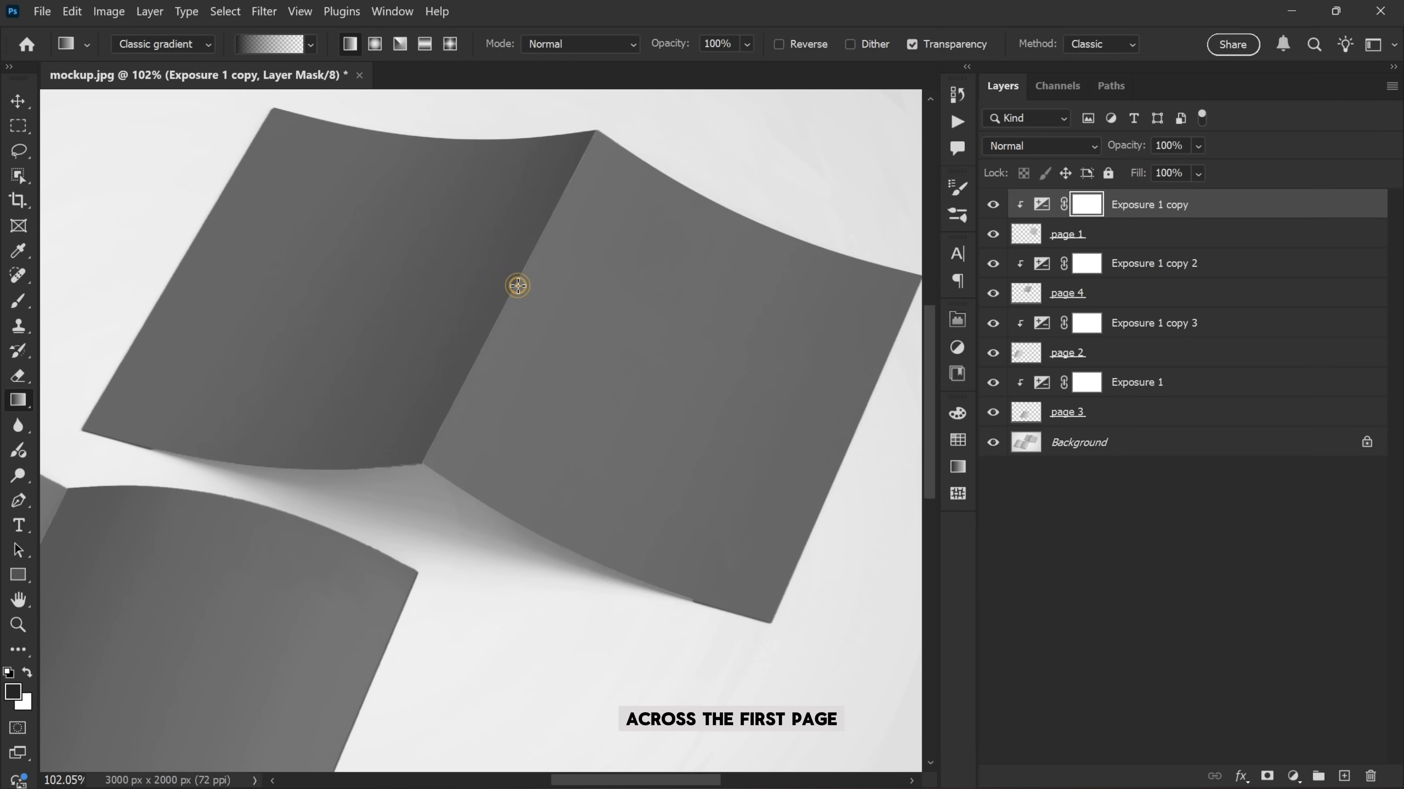
drag(693, 360, 856, 435)
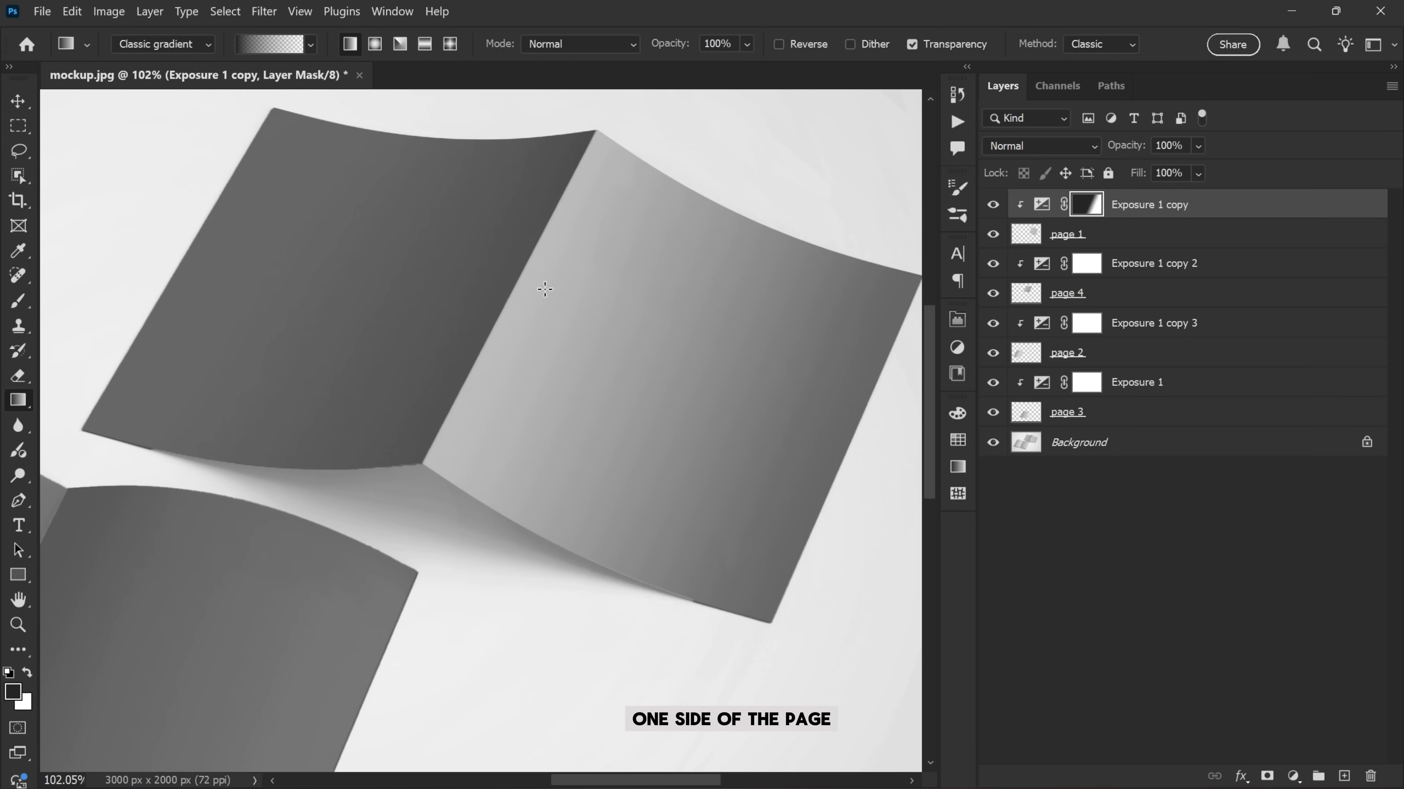
drag(476, 253, 544, 289)
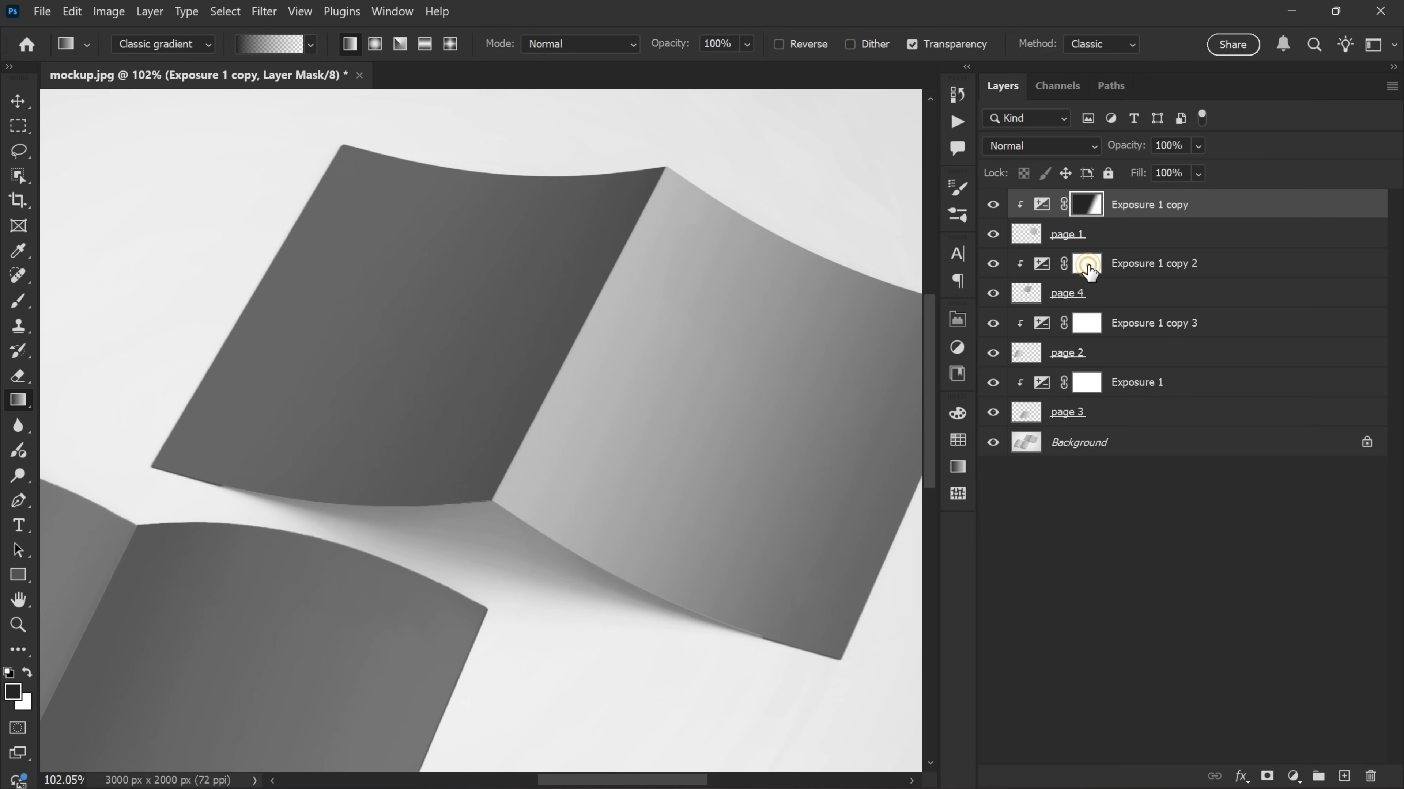
- Draw a left-to-right gradient across page 4 in Exposure 1 copy 2's mask
click(1086, 264)
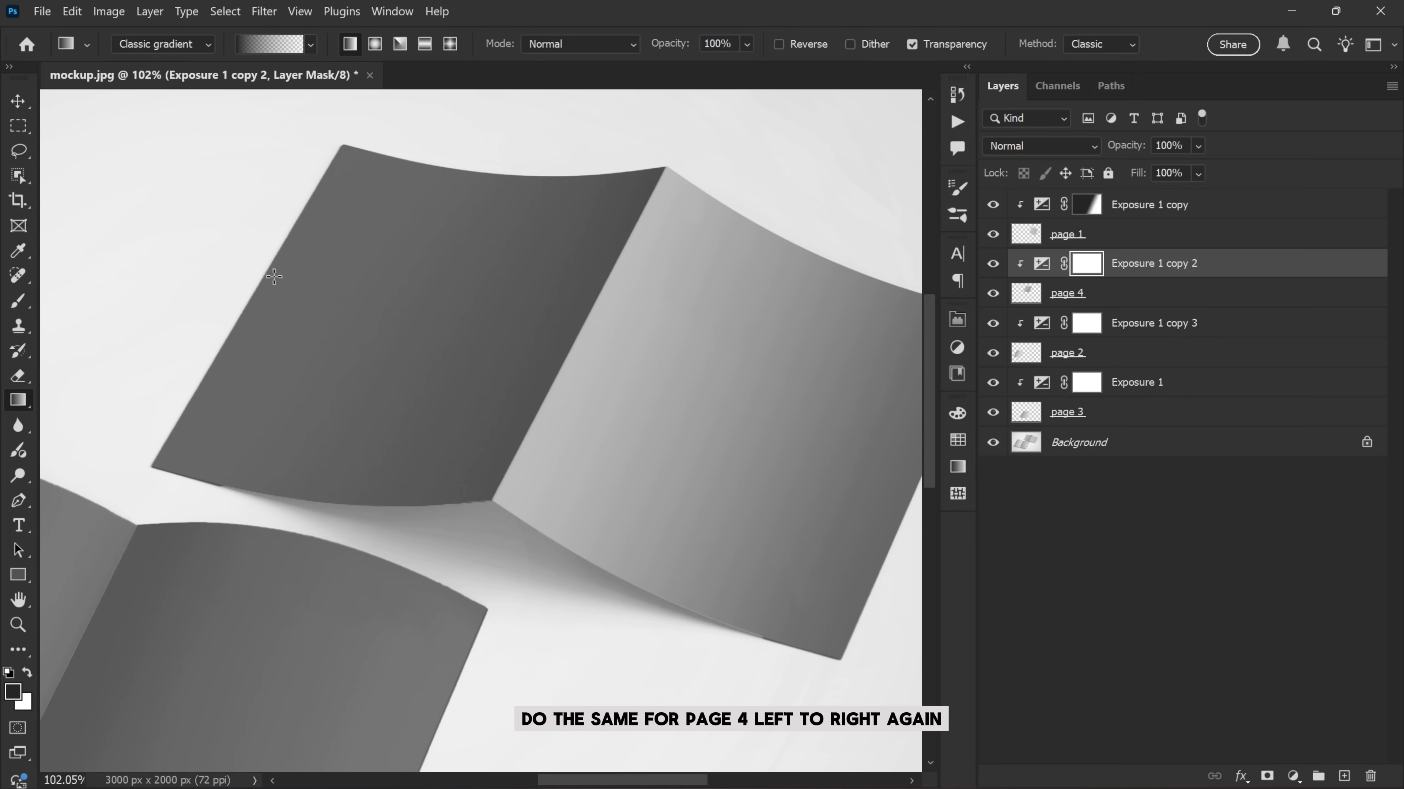
drag(383, 269, 575, 301)
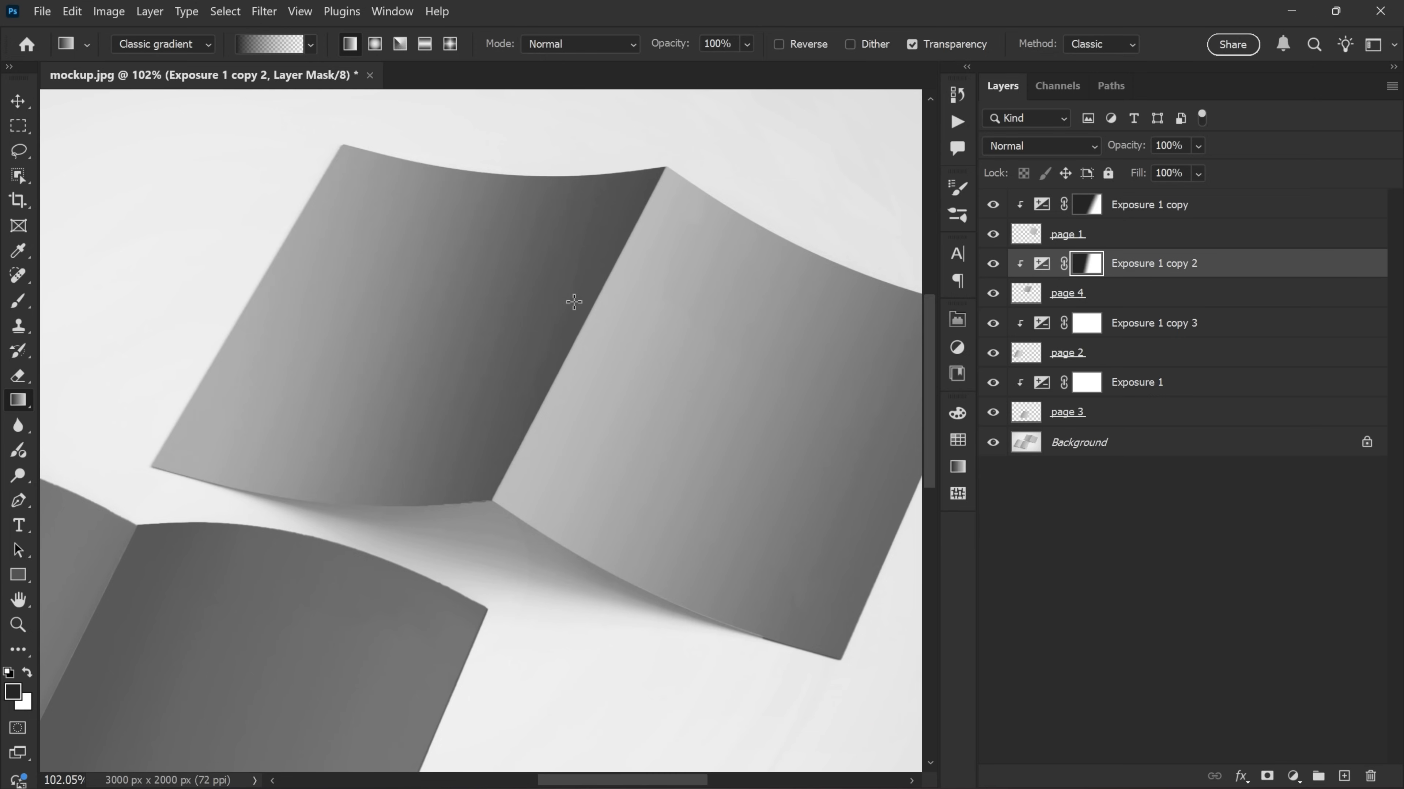
scroll(575, 301, down, 3)
scroll(481, 508, up, 2)
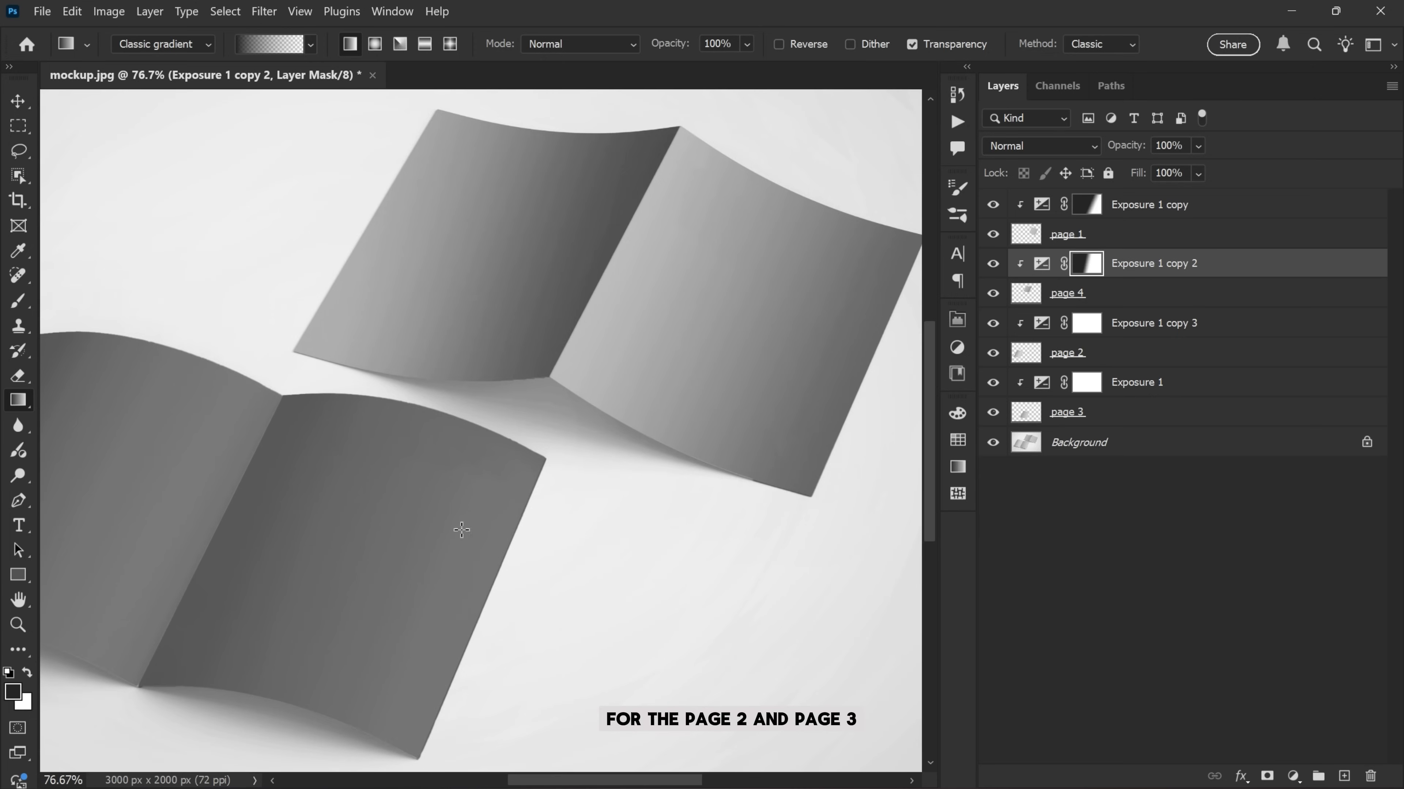
drag(458, 533, 574, 355)
- Draw right-to-left gradients across pages 2 and 3 in Exposure 1 copy 3 and Exposure 1 masks
click(1086, 323)
scroll(501, 351, up, 2)
drag(350, 304, 193, 281)
drag(607, 326, 455, 303)
click(1086, 383)
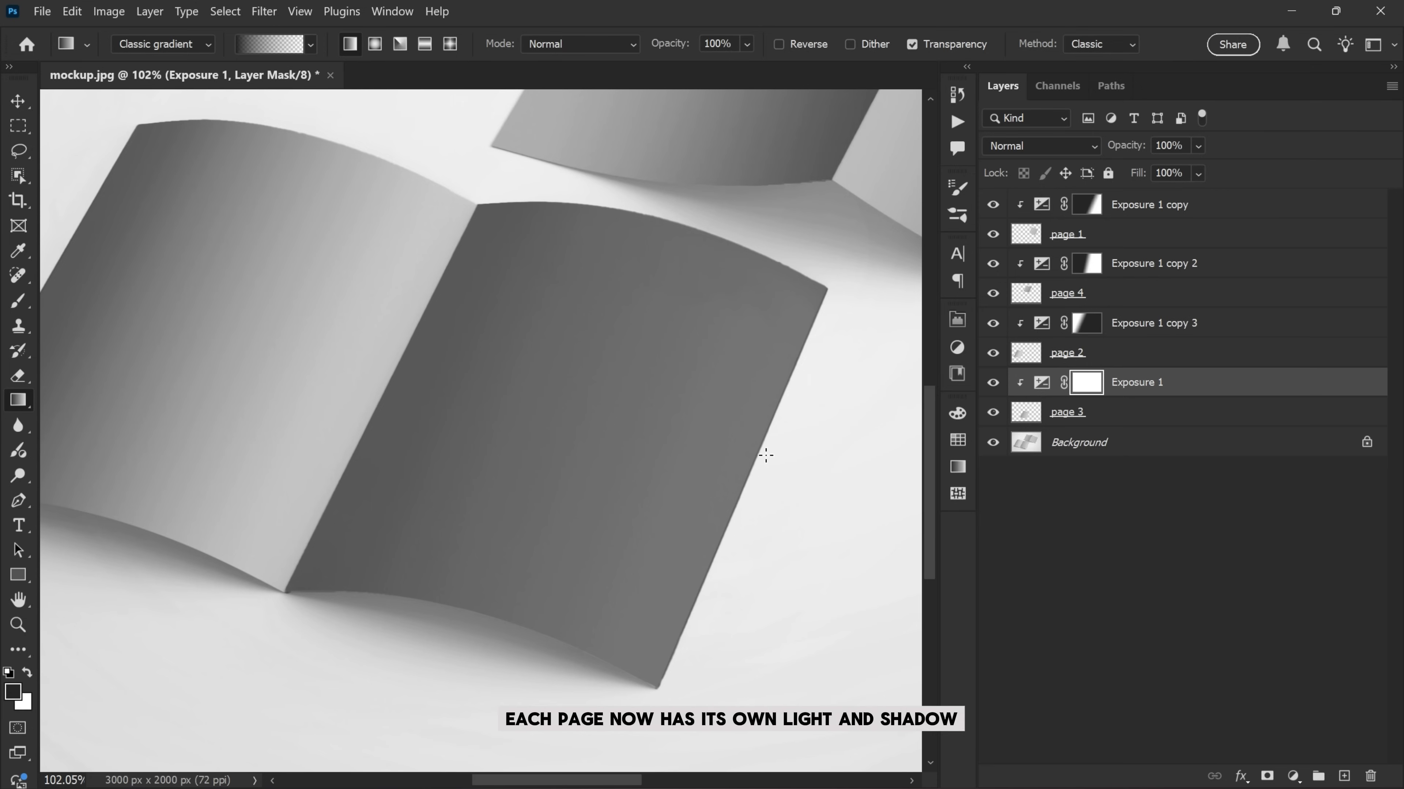
drag(765, 454, 401, 346)
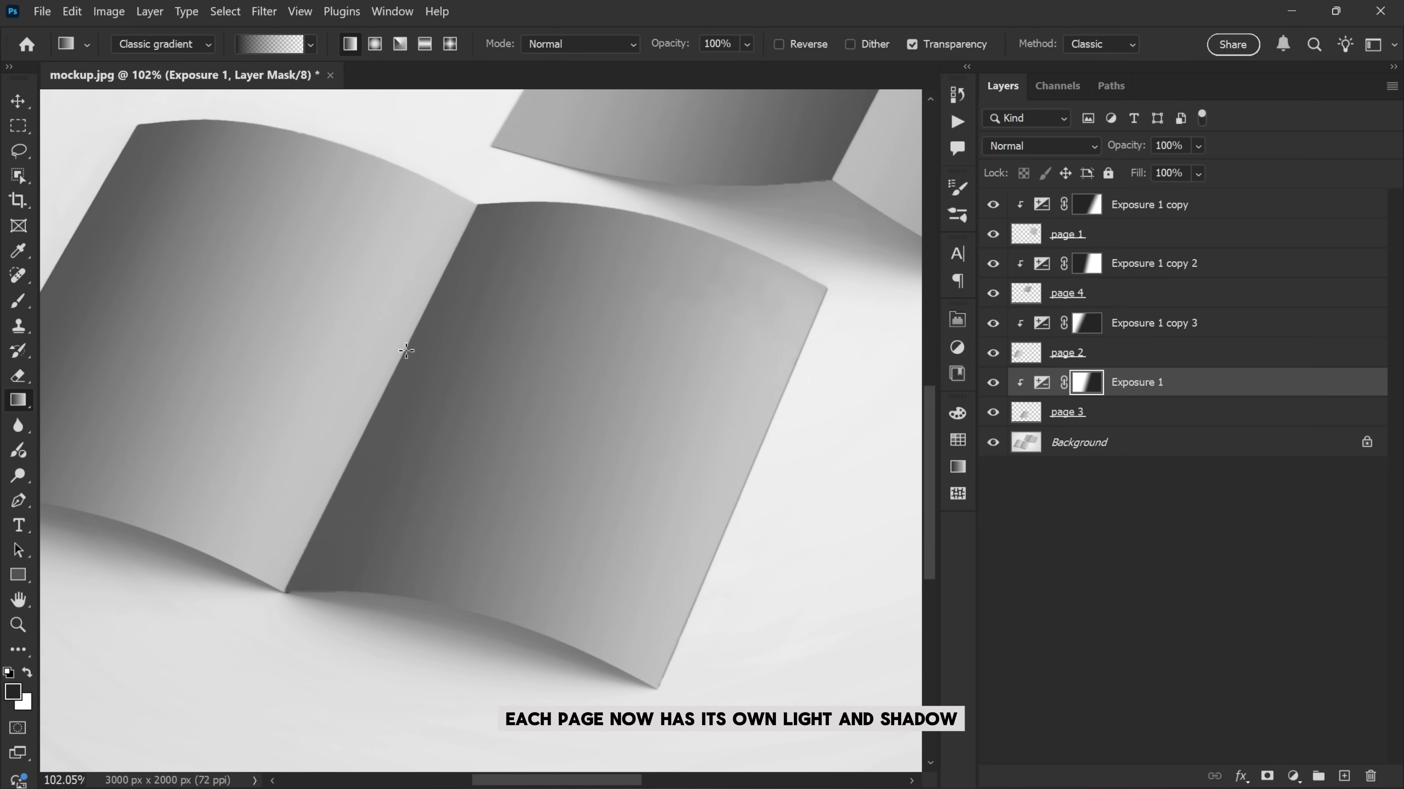
scroll(517, 379, down, 3)
scroll(561, 413, up, 2)
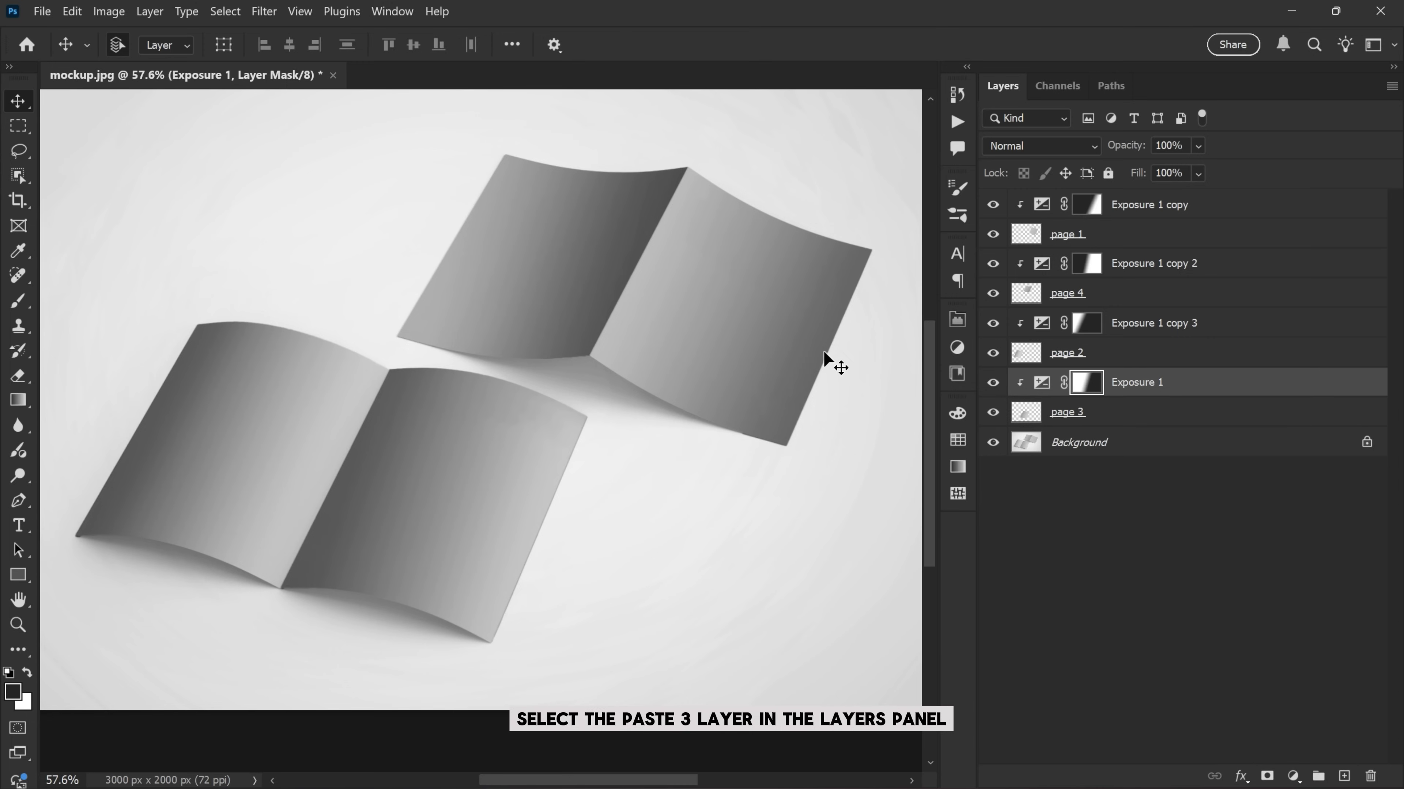
- Draw a rectangle covering page 3 and convert Rectangle 1 to a smart object
click(1108, 418)
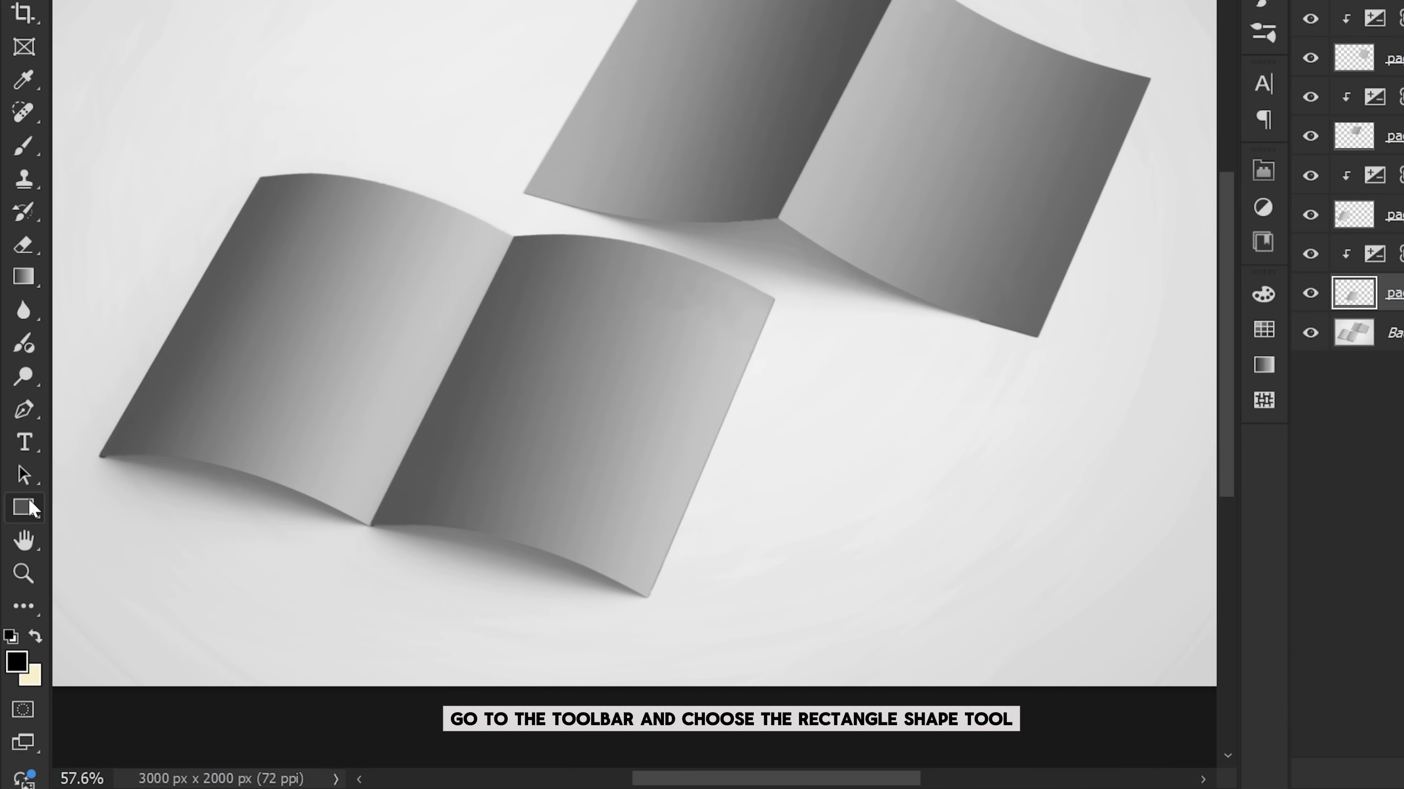
right_click(32, 508)
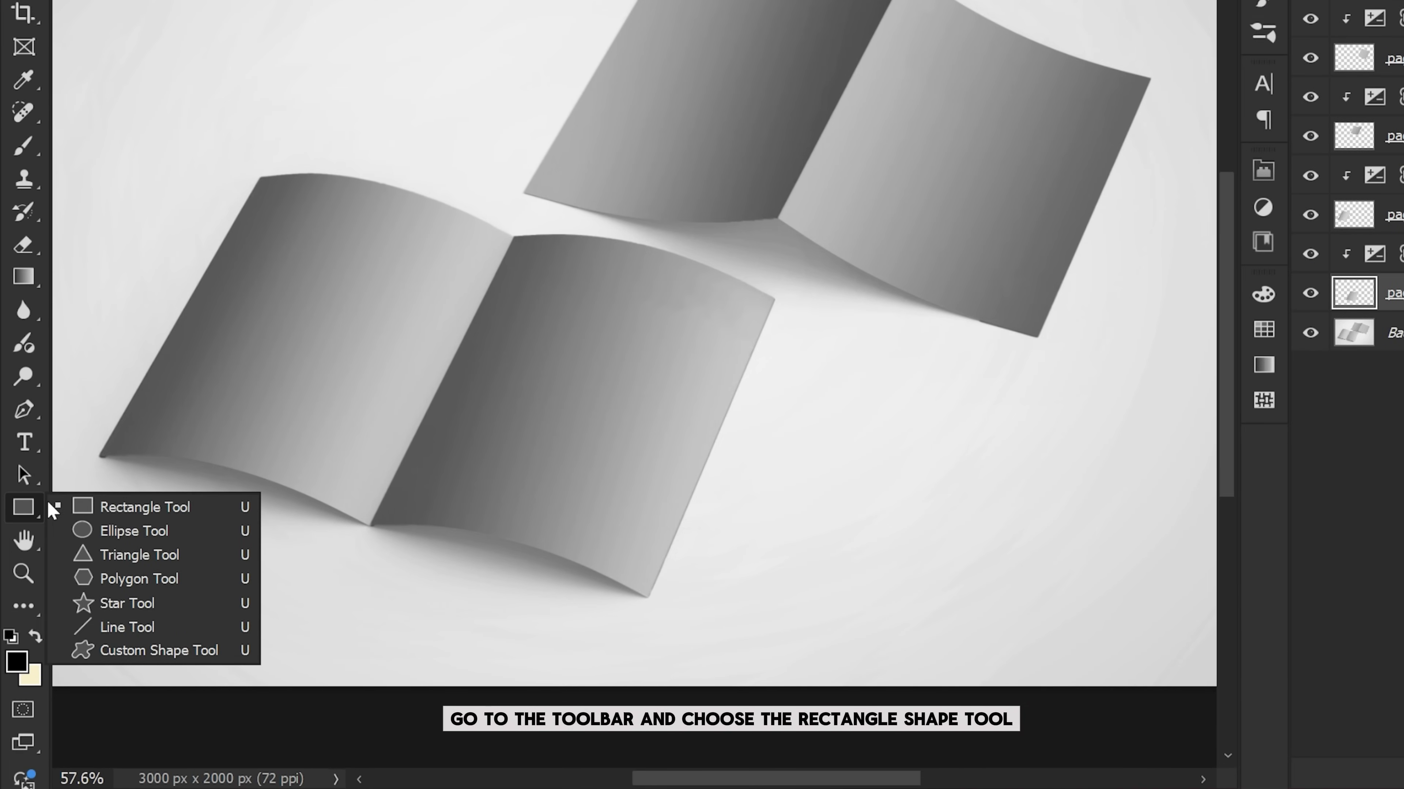
click(143, 509)
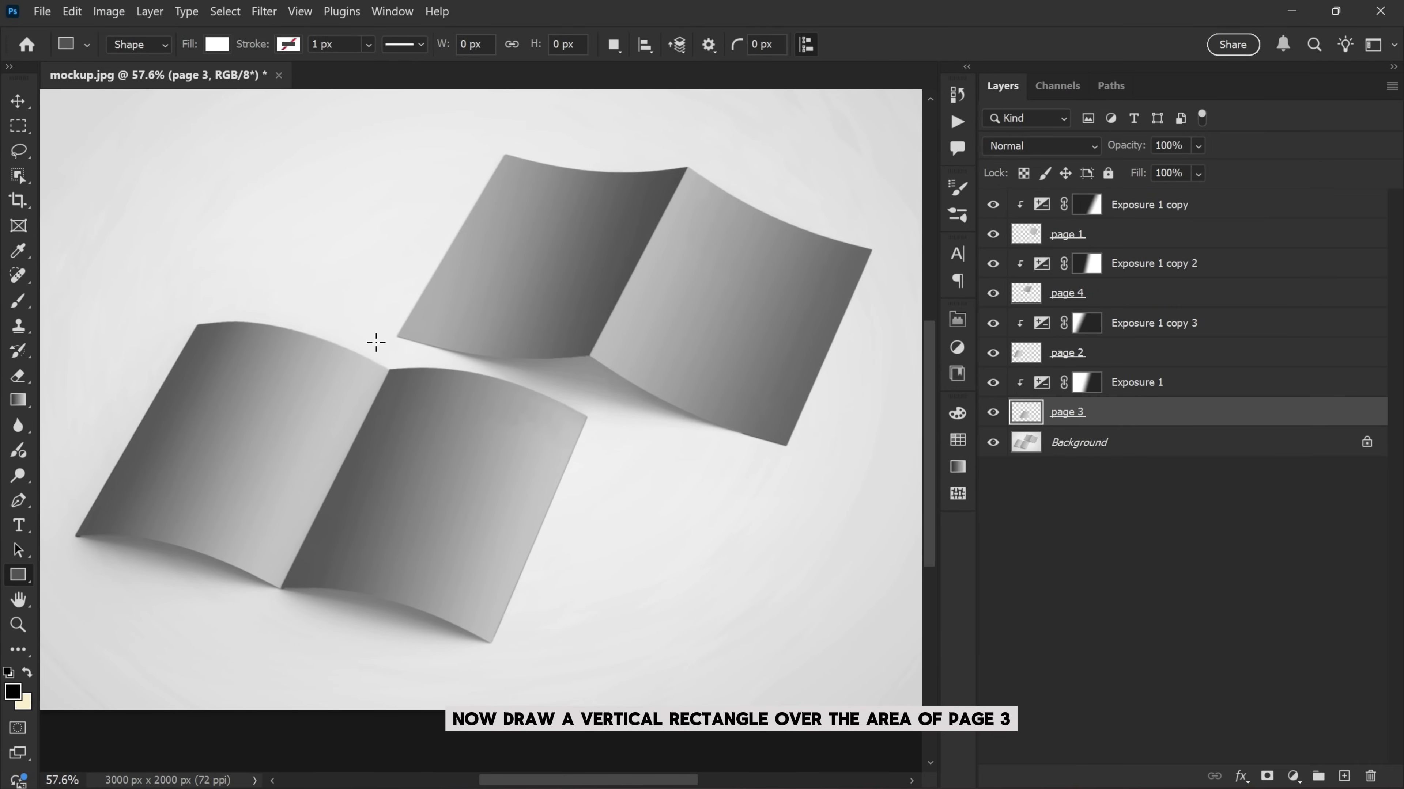
drag(379, 334, 425, 423)
drag(500, 517, 617, 641)
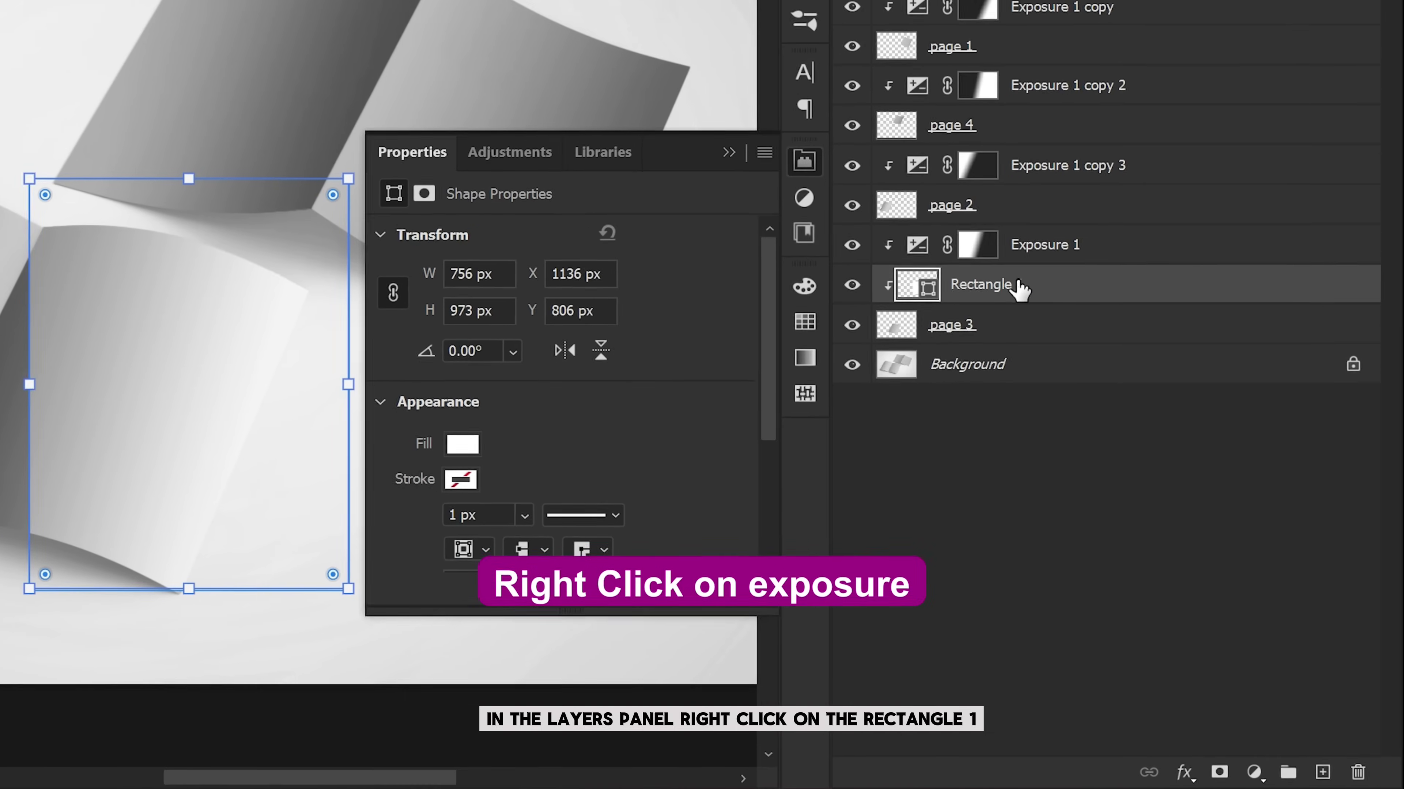
right_click(1018, 286)
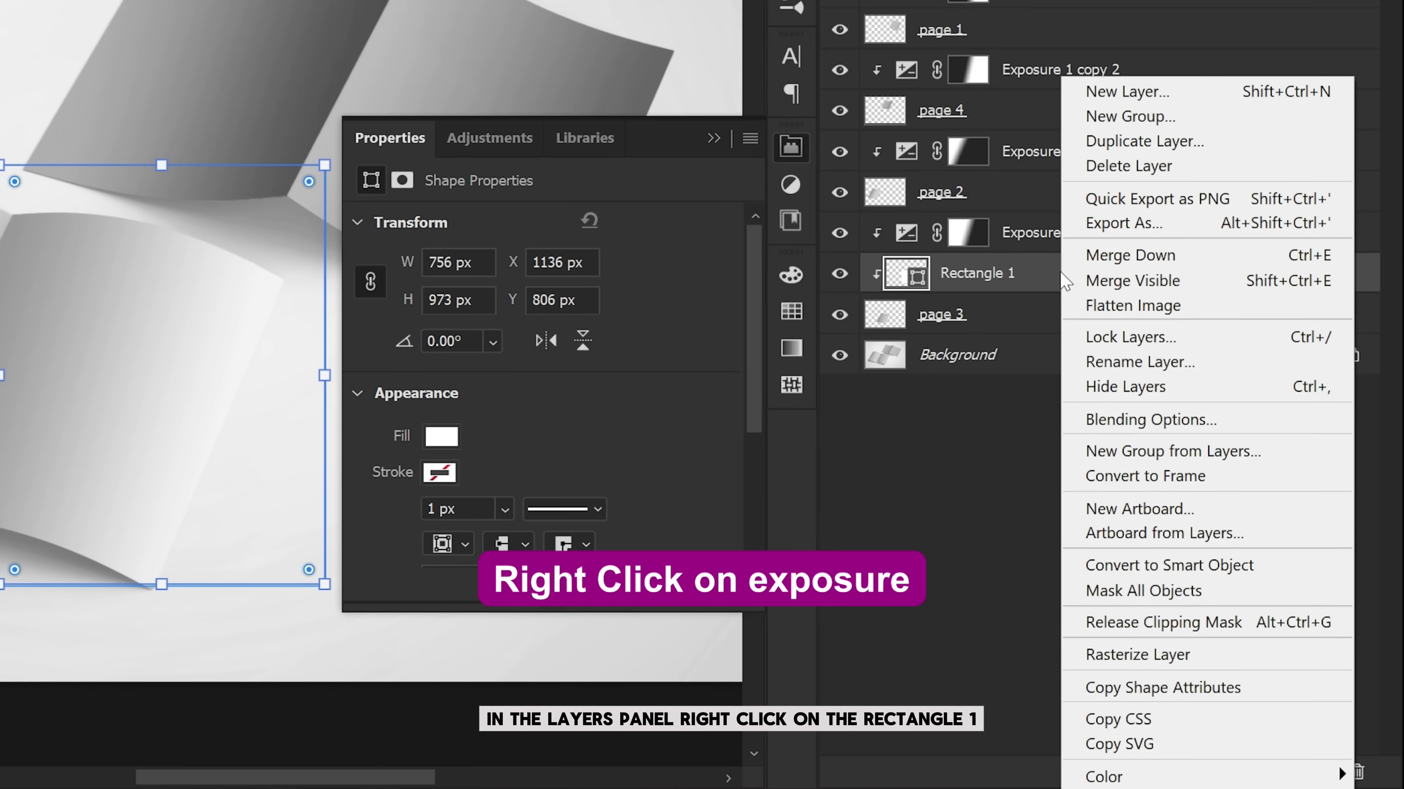
click(1127, 567)
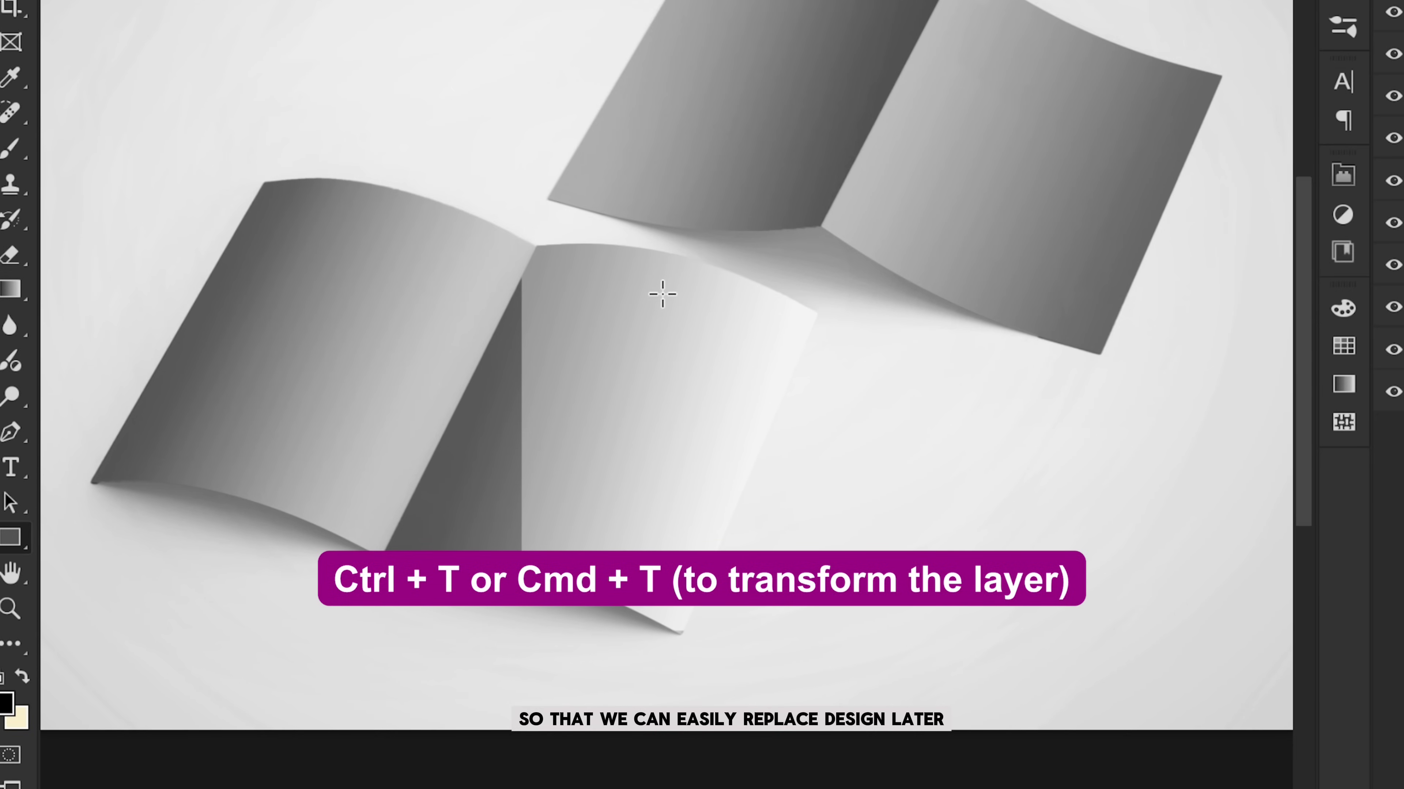
- Distort Rectangle 1 so its four corners land on page 3's corners
key(ctrl+t)
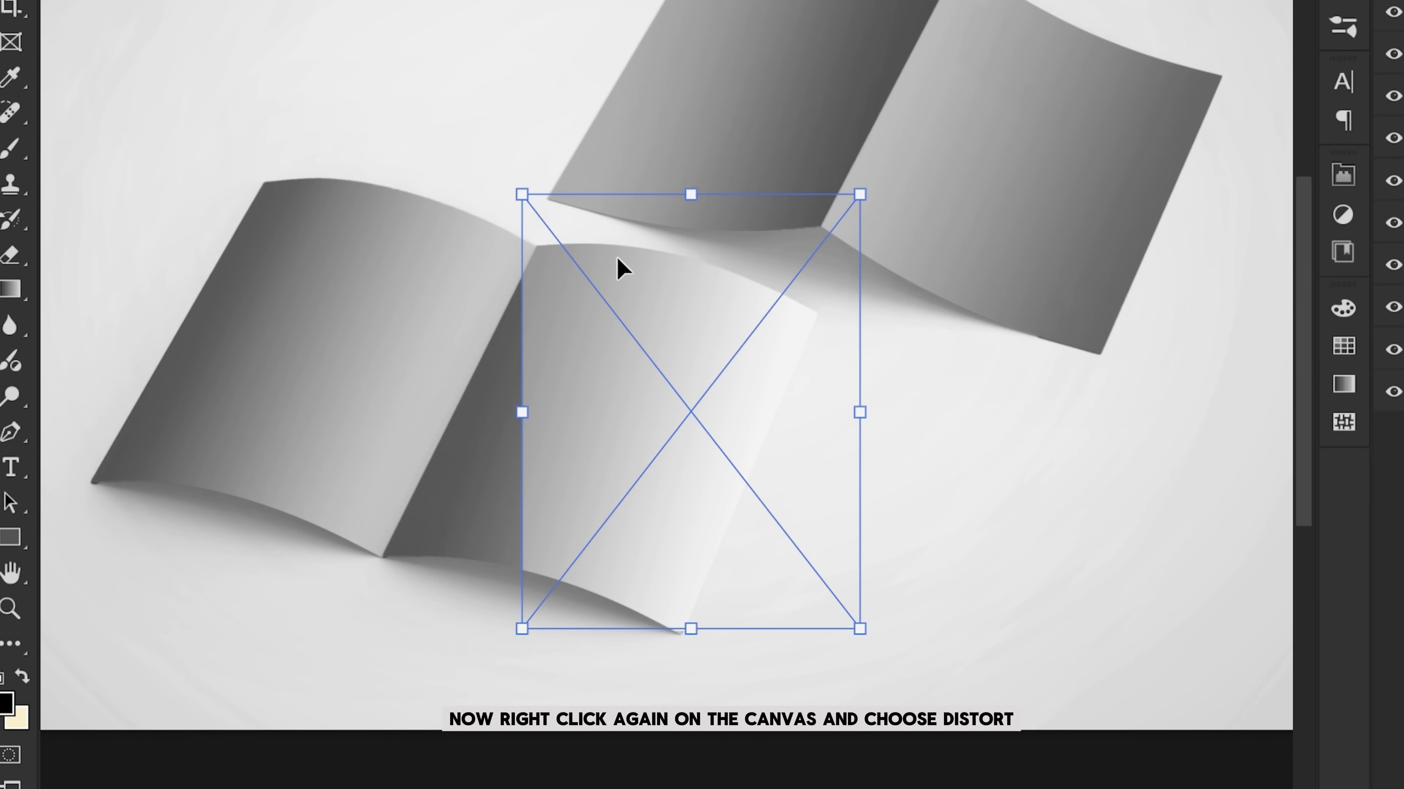
right_click(619, 269)
click(673, 428)
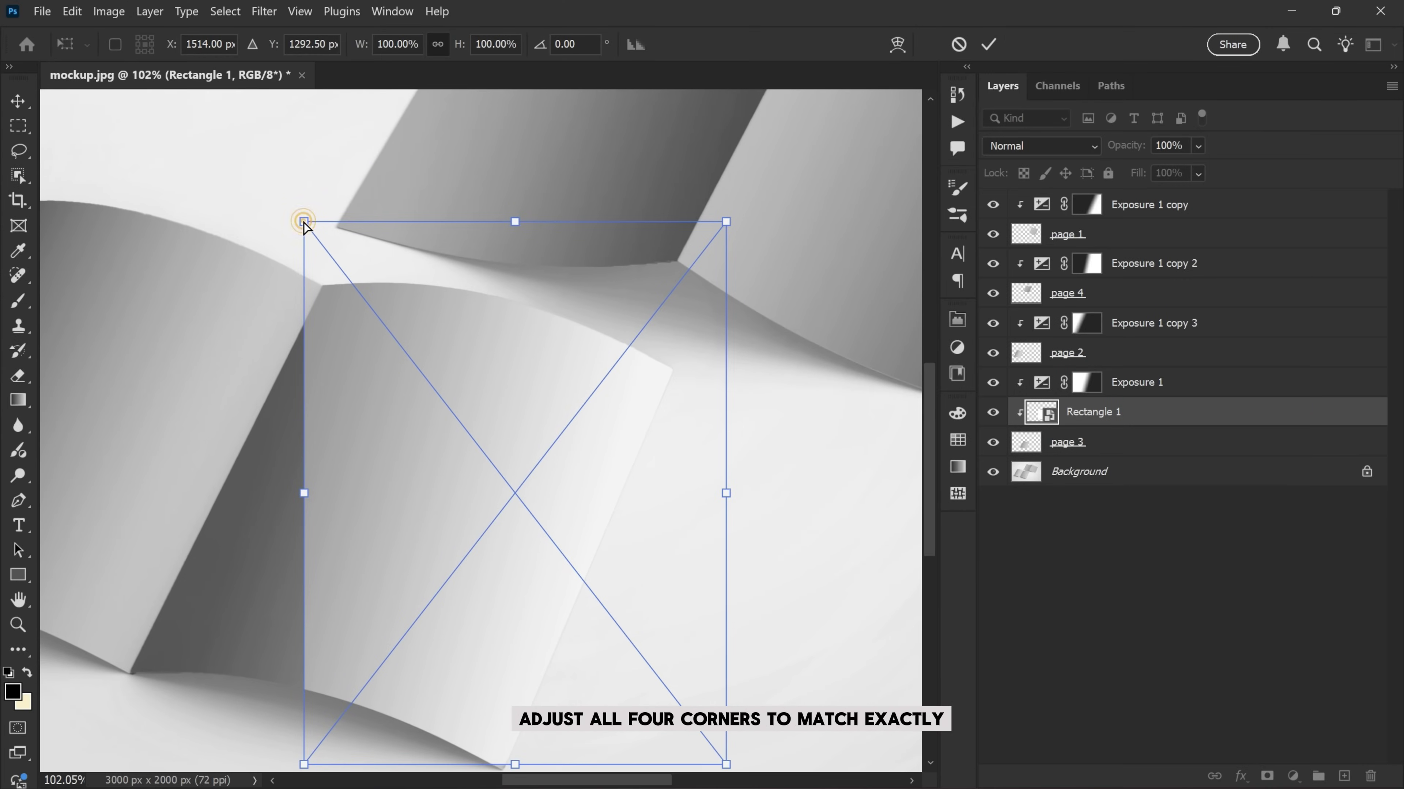
drag(304, 221, 319, 281)
drag(726, 222, 675, 367)
drag(727, 765, 558, 565)
drag(366, 564, 306, 493)
scroll(518, 213, up, 1)
drag(502, 140, 507, 142)
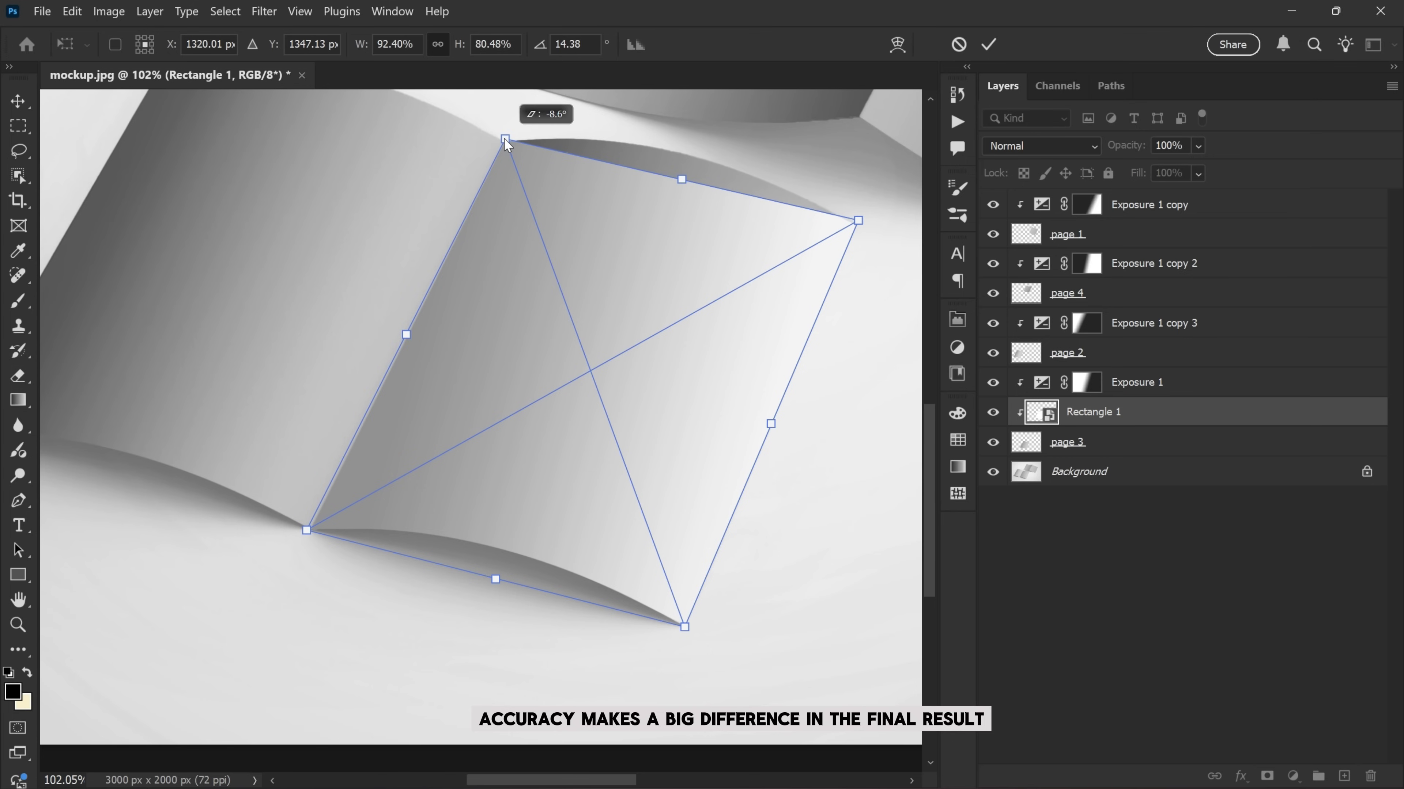
scroll(503, 136, up, 3)
scroll(502, 135, down, 2)
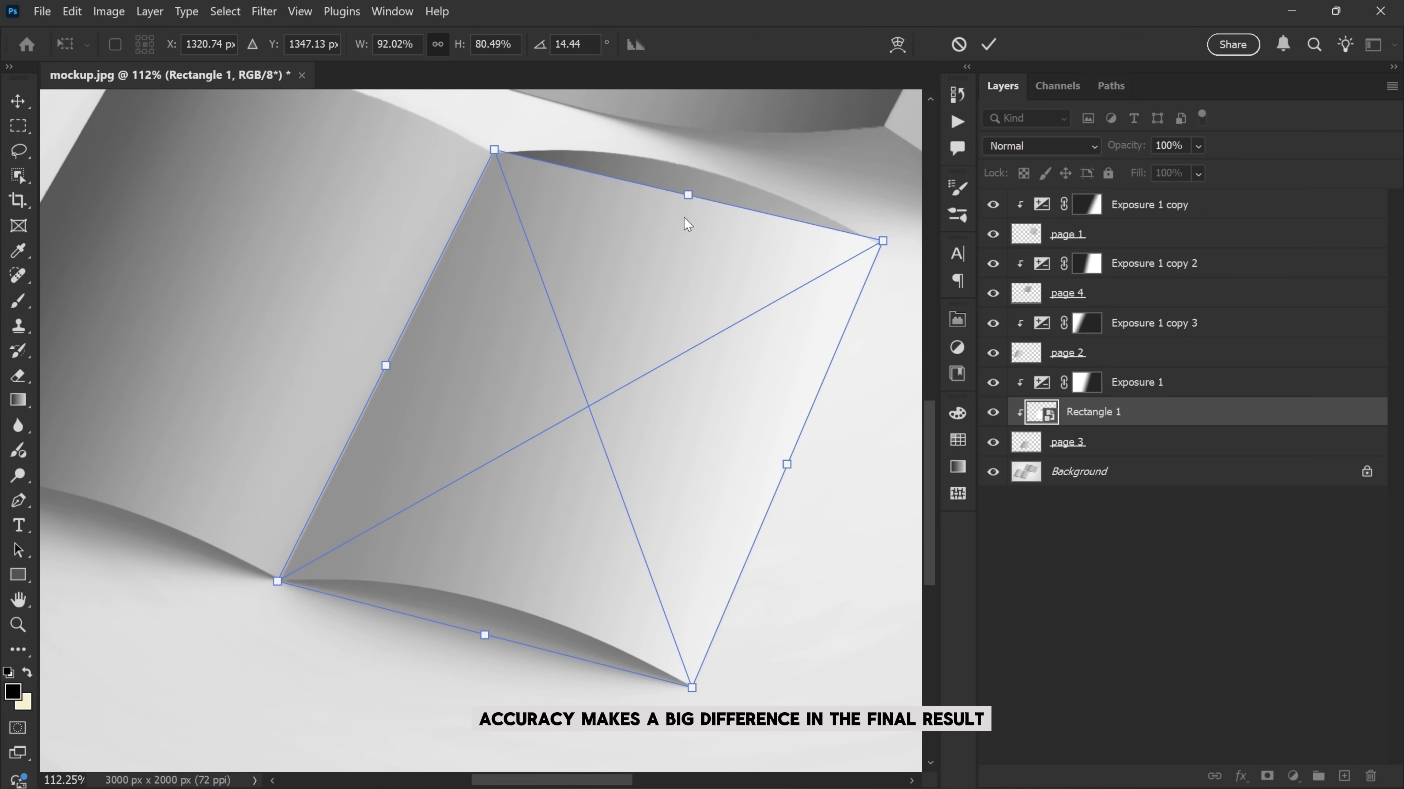
drag(649, 229, 574, 243)
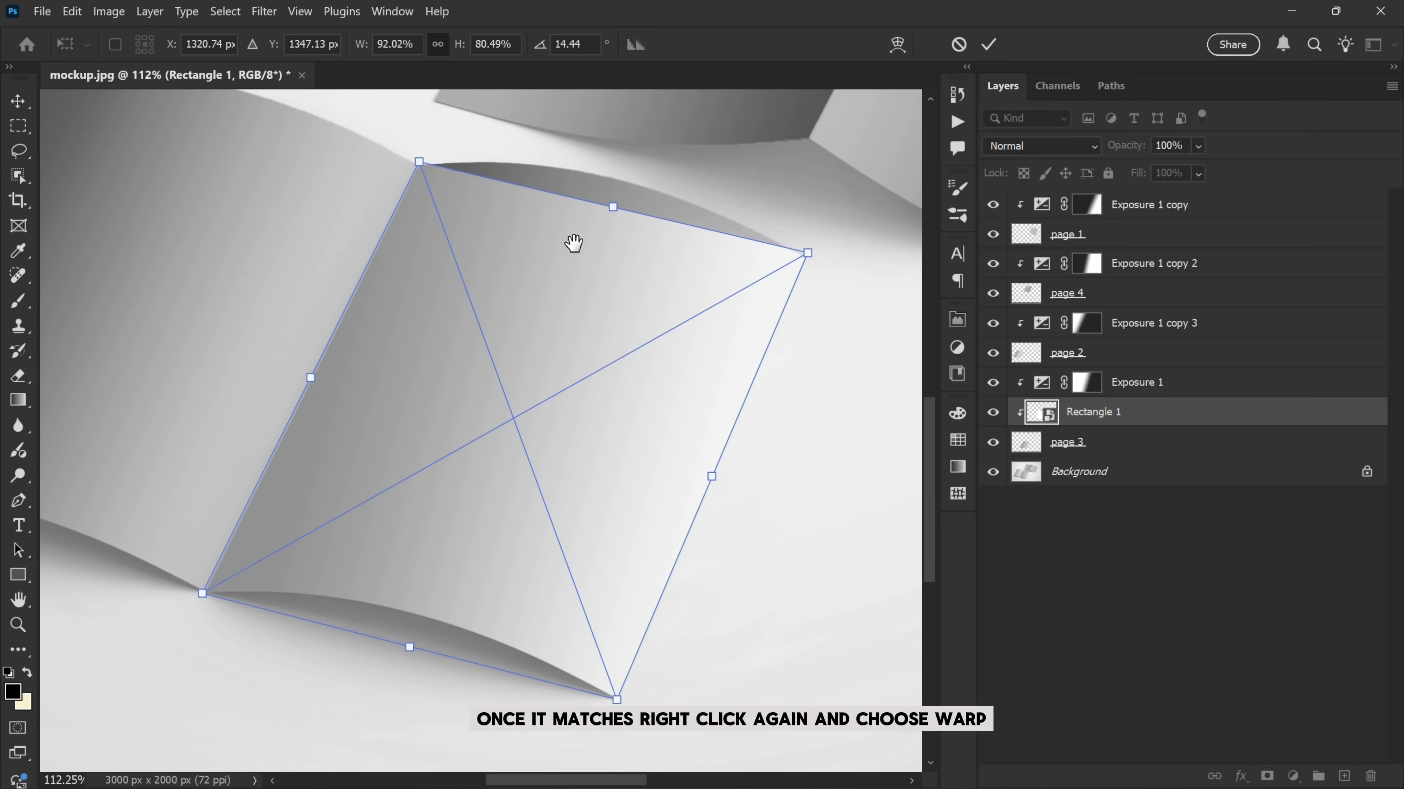
- Warp Rectangle 1 so its top and bottom edges bend with page 3's curve, then commit
right_click(561, 272)
click(637, 479)
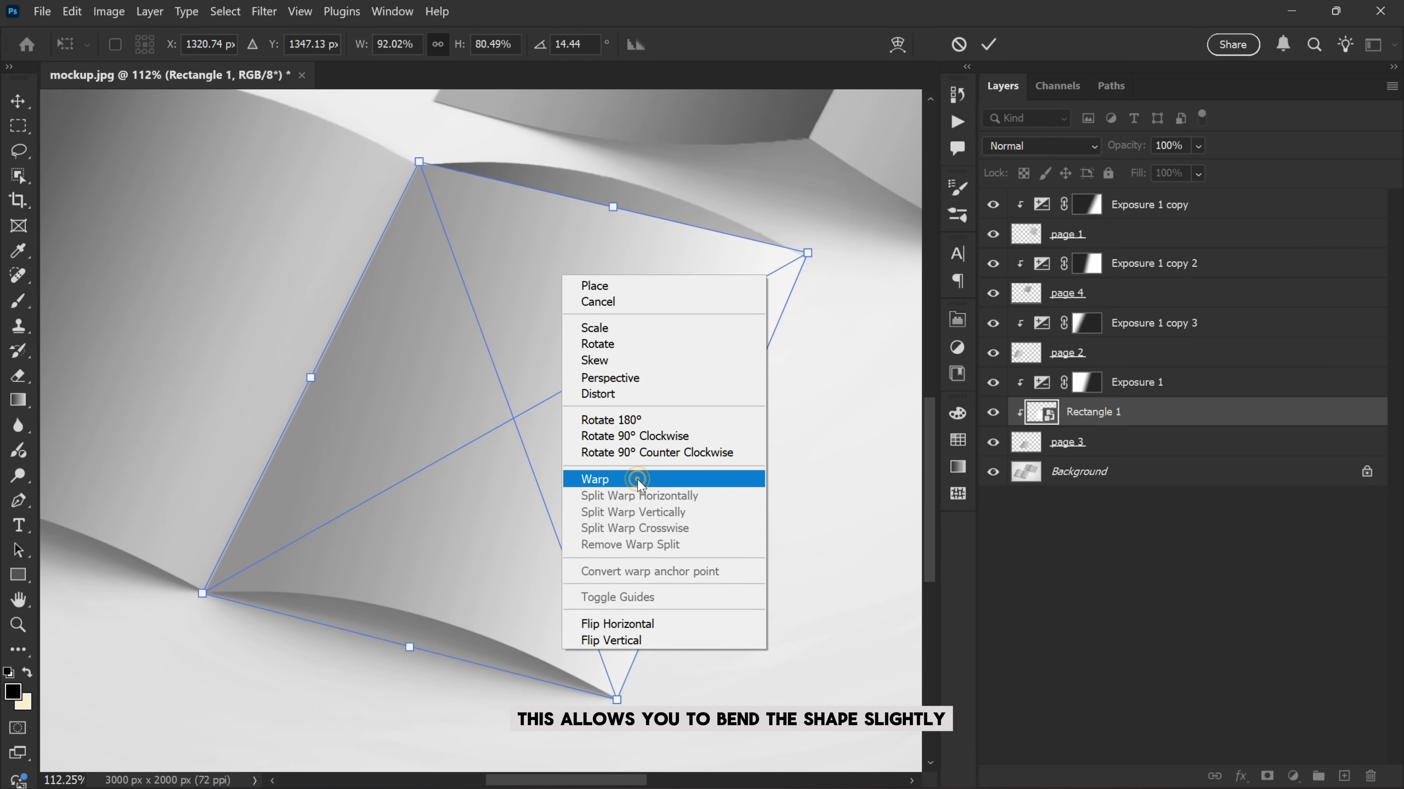
scroll(650, 188, up, 3)
drag(583, 231, 571, 190)
drag(864, 287, 862, 295)
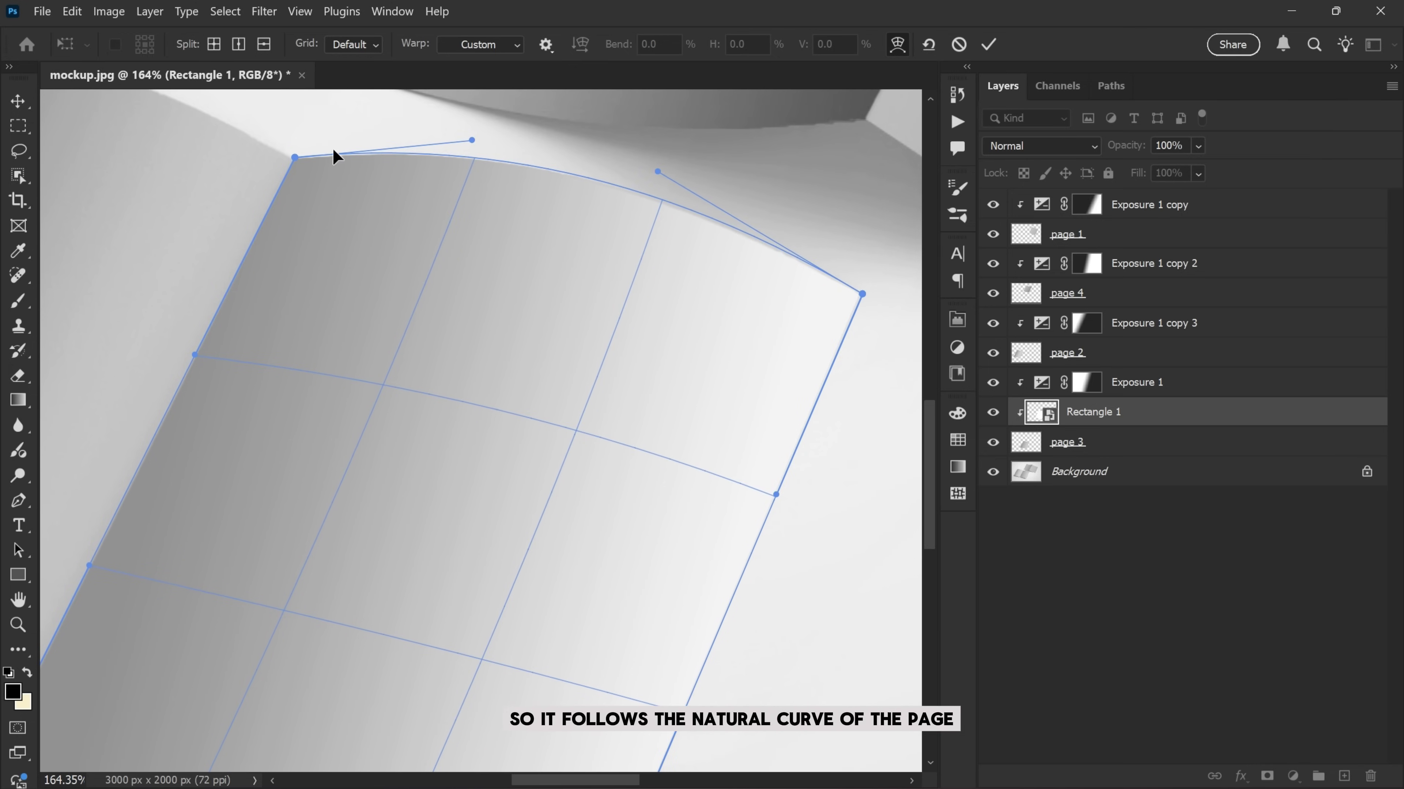
scroll(614, 257, down, 3)
drag(408, 501, 409, 505)
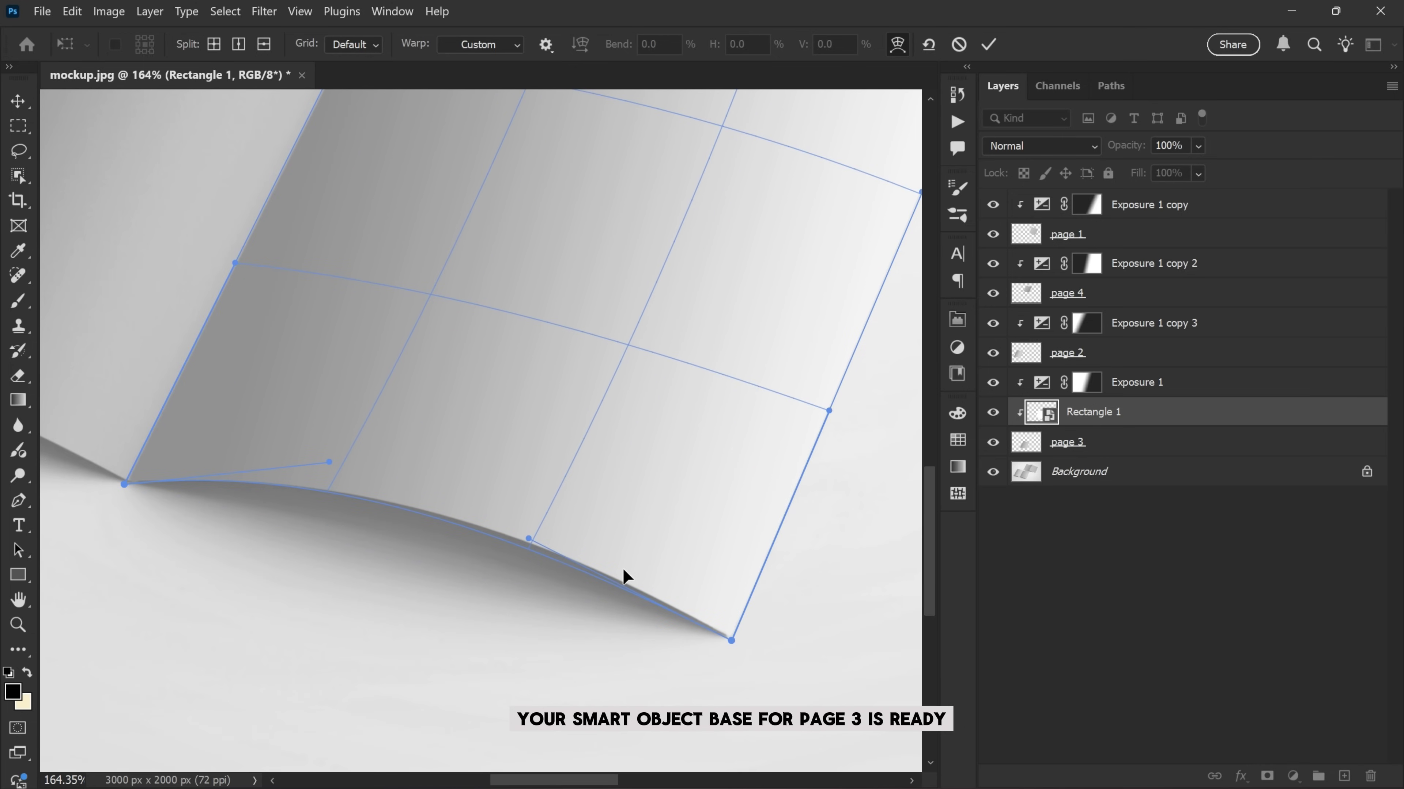
drag(330, 462, 327, 468)
drag(529, 538, 524, 529)
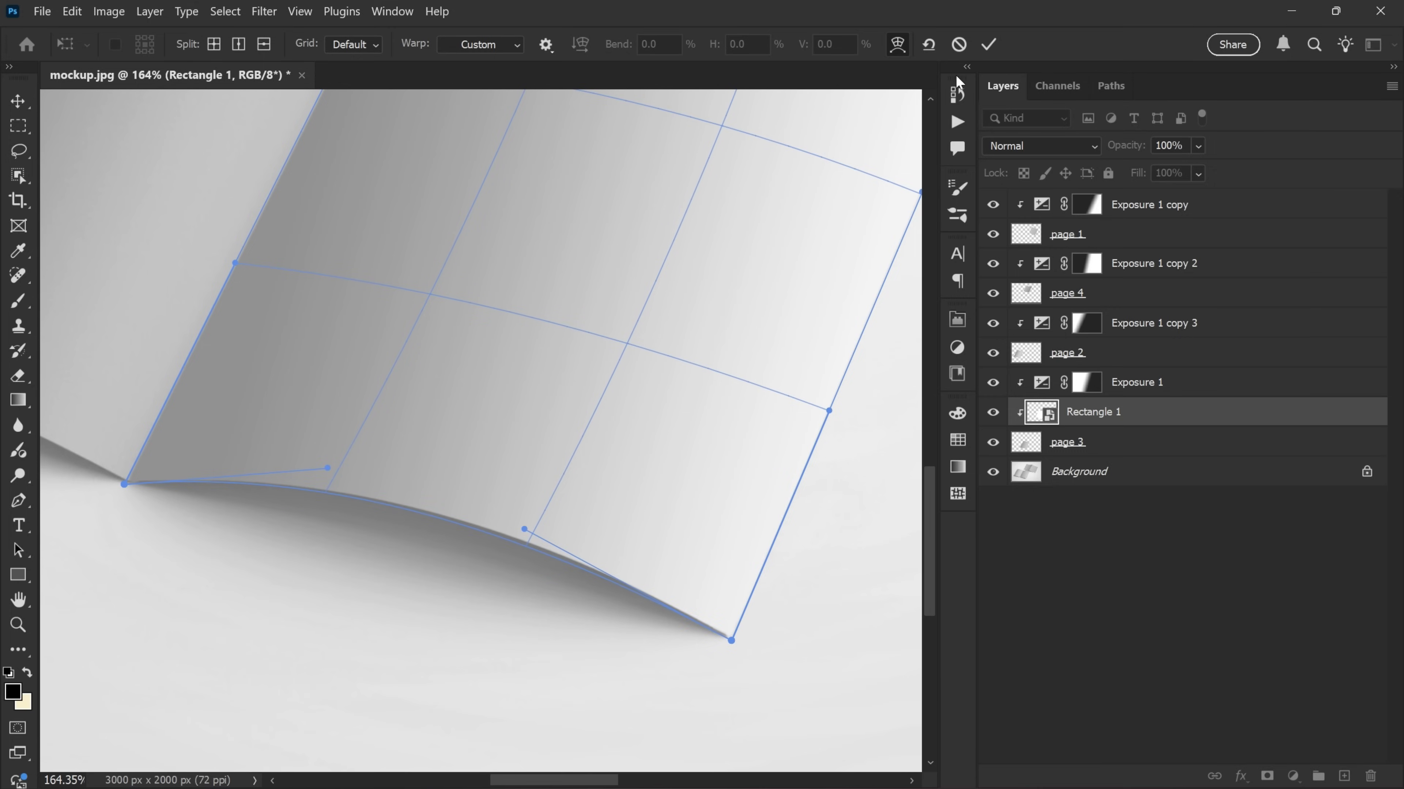
click(987, 45)
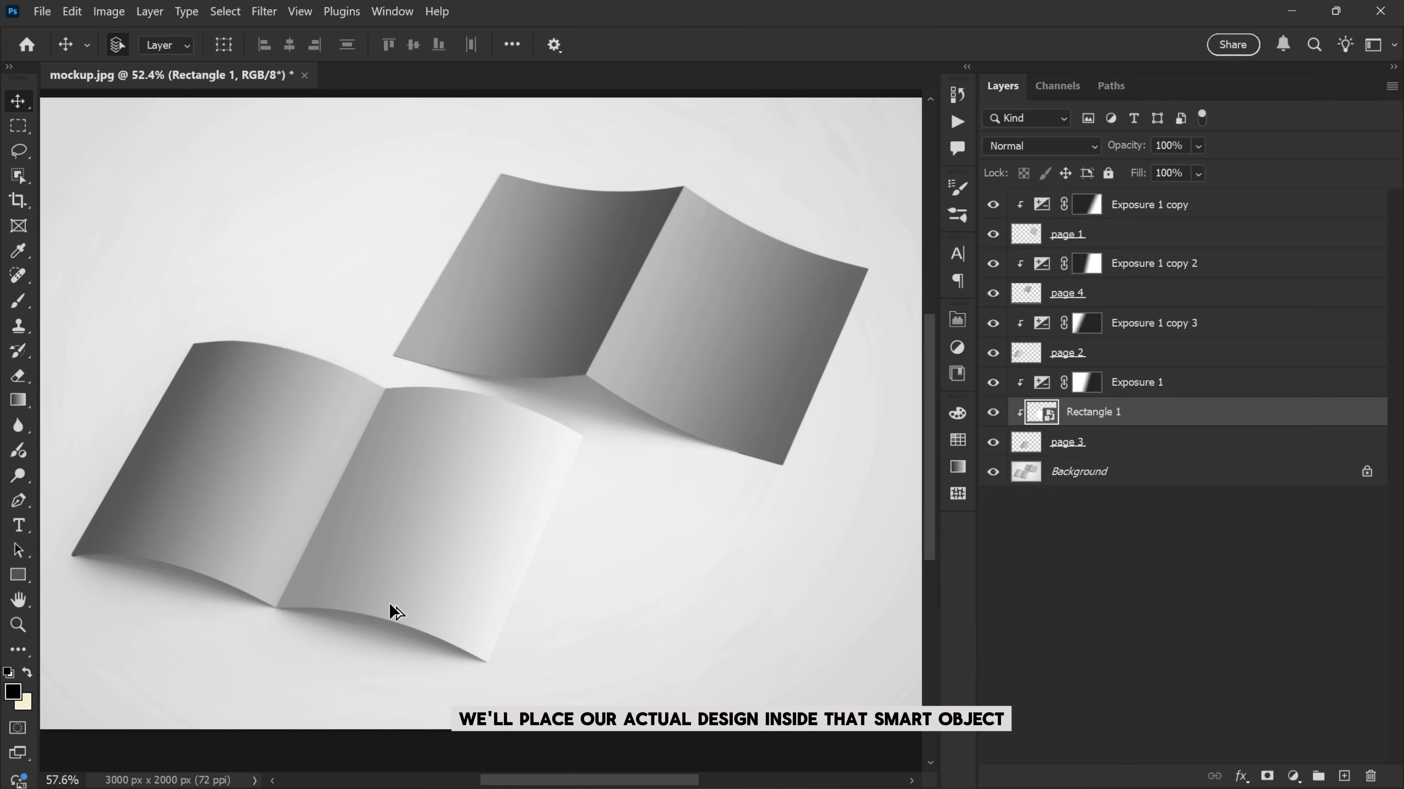
- Open Rectangle 1's smart object contents as the blank 756 × 973 px Rectangle 14.psb
scroll(392, 617, up, 3)
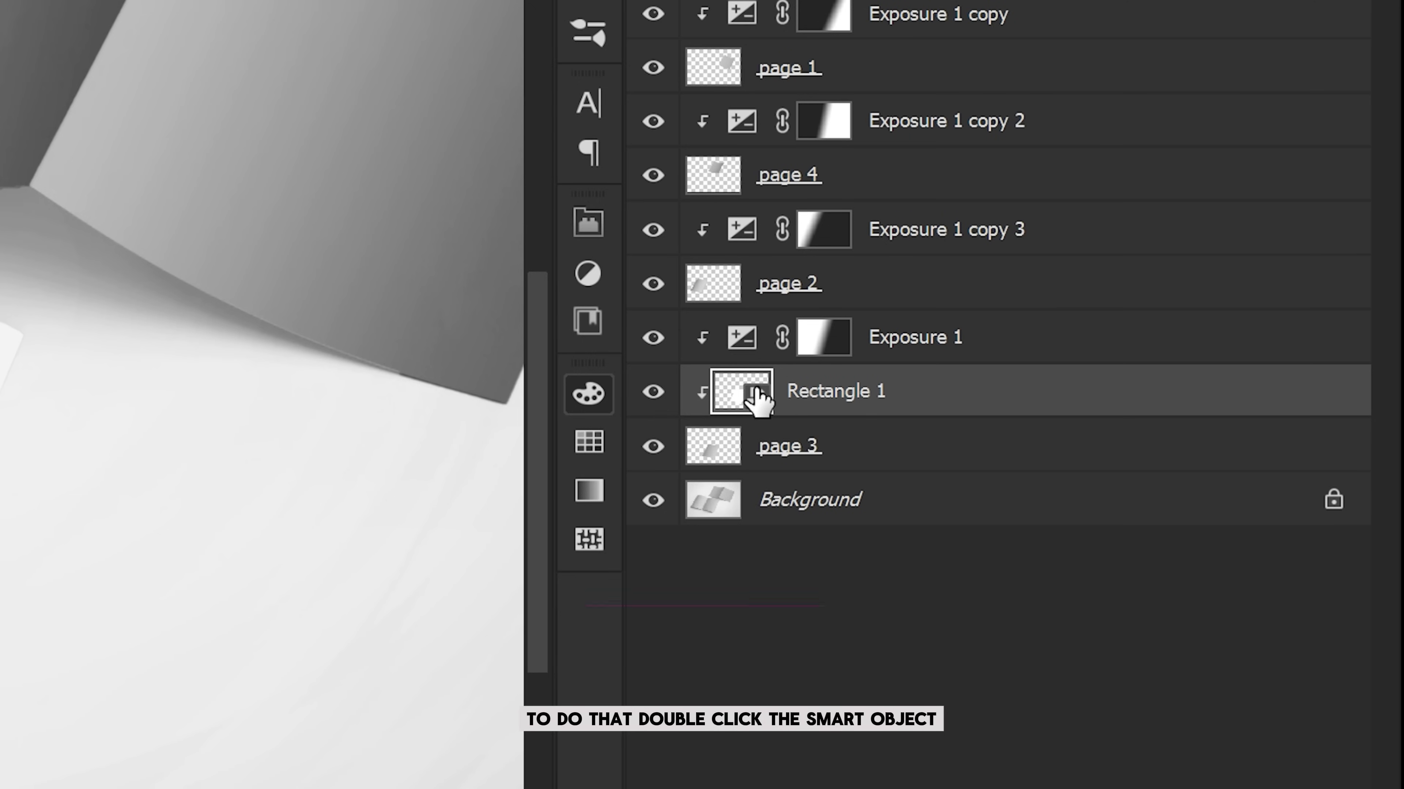
double_click(754, 400)
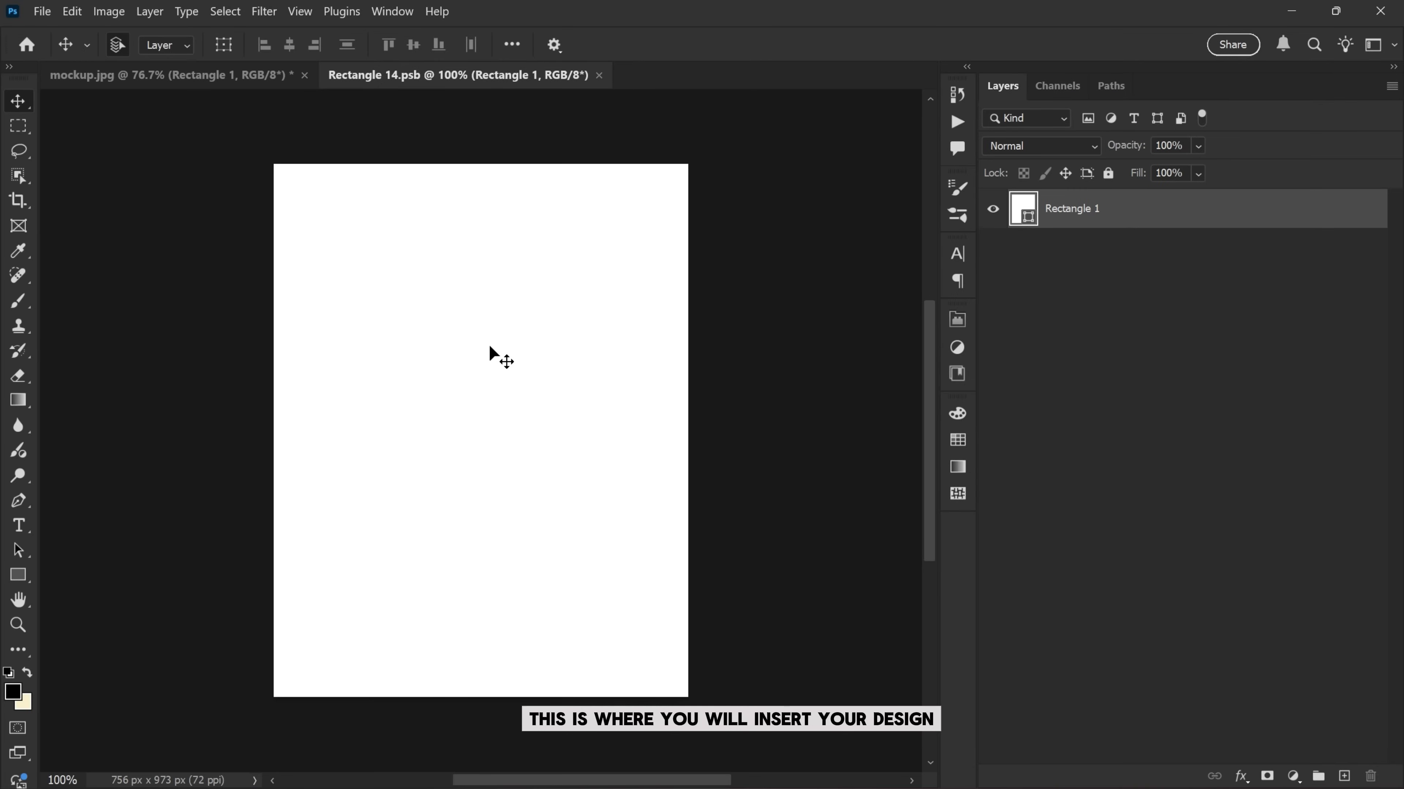
- Place the page 3 design as an embedded layer and stretch it to fill the canvas
click(42, 12)
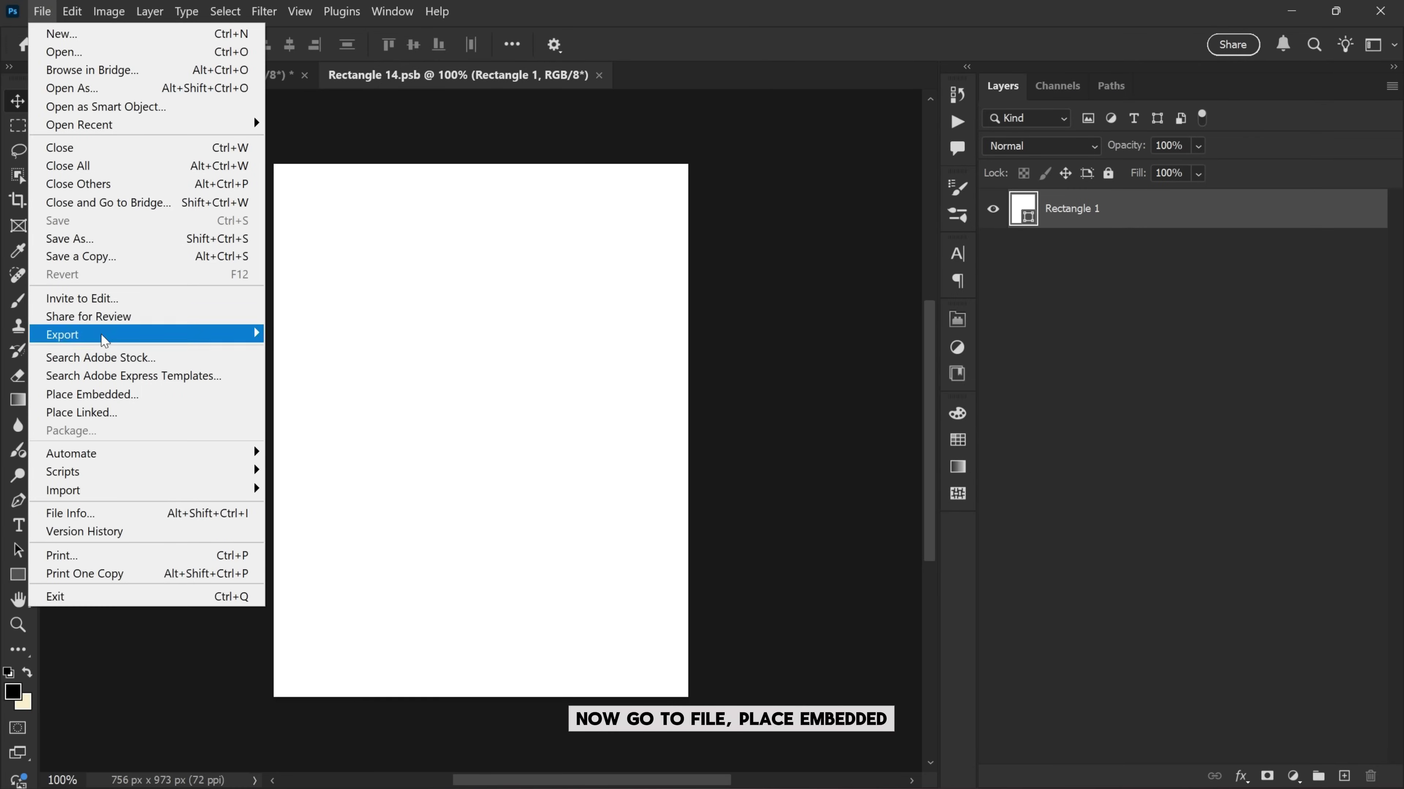
click(106, 392)
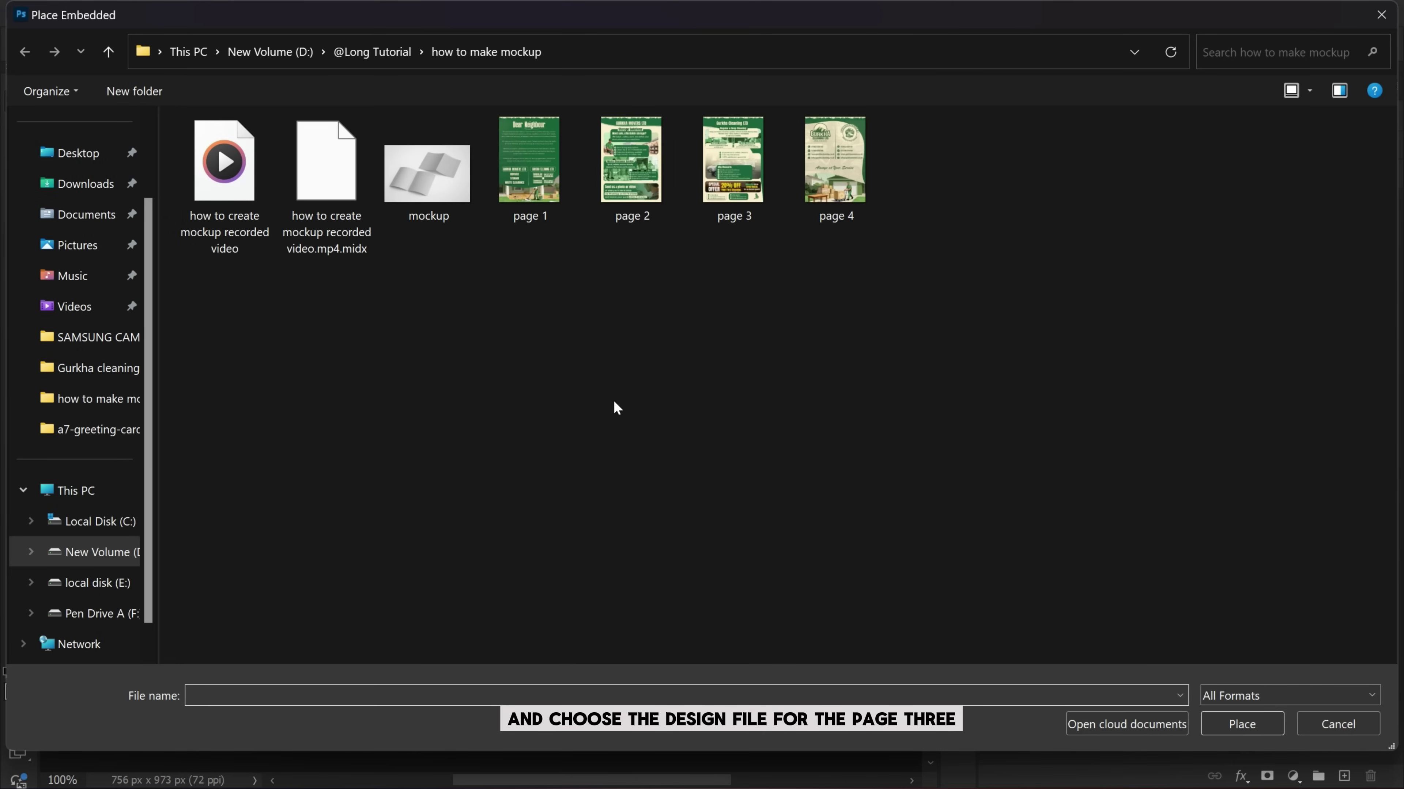
click(726, 185)
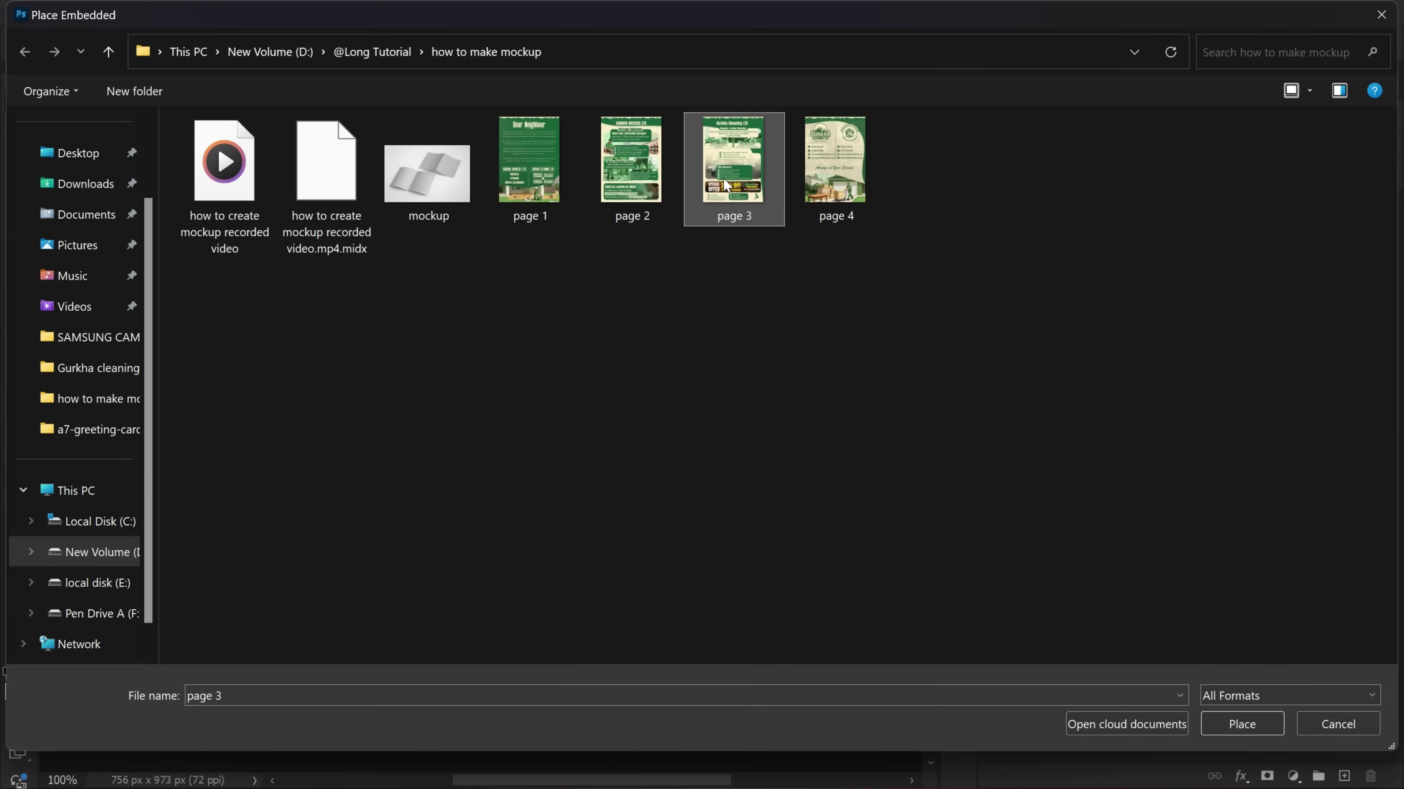
click(1220, 719)
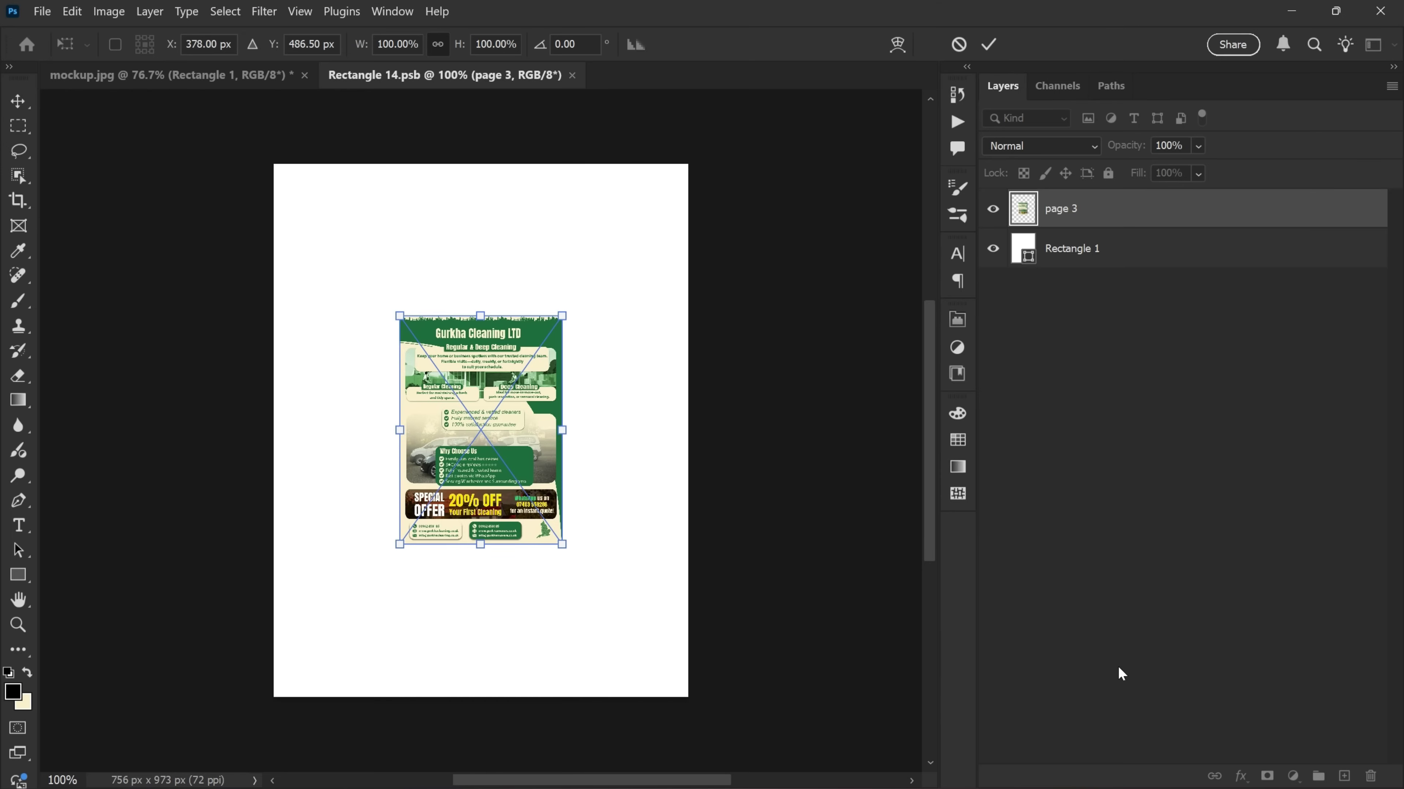
drag(480, 313, 492, 174)
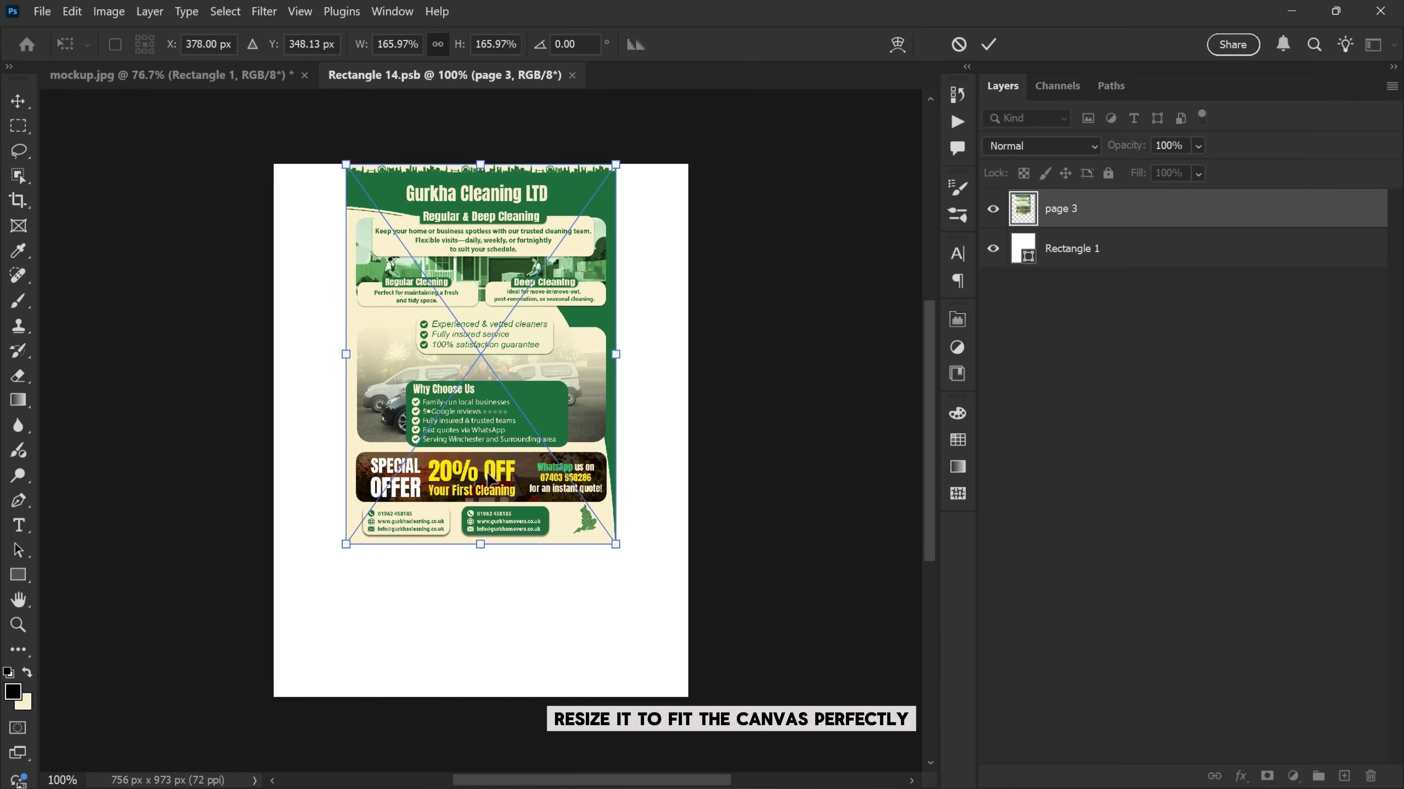
drag(481, 547, 499, 701)
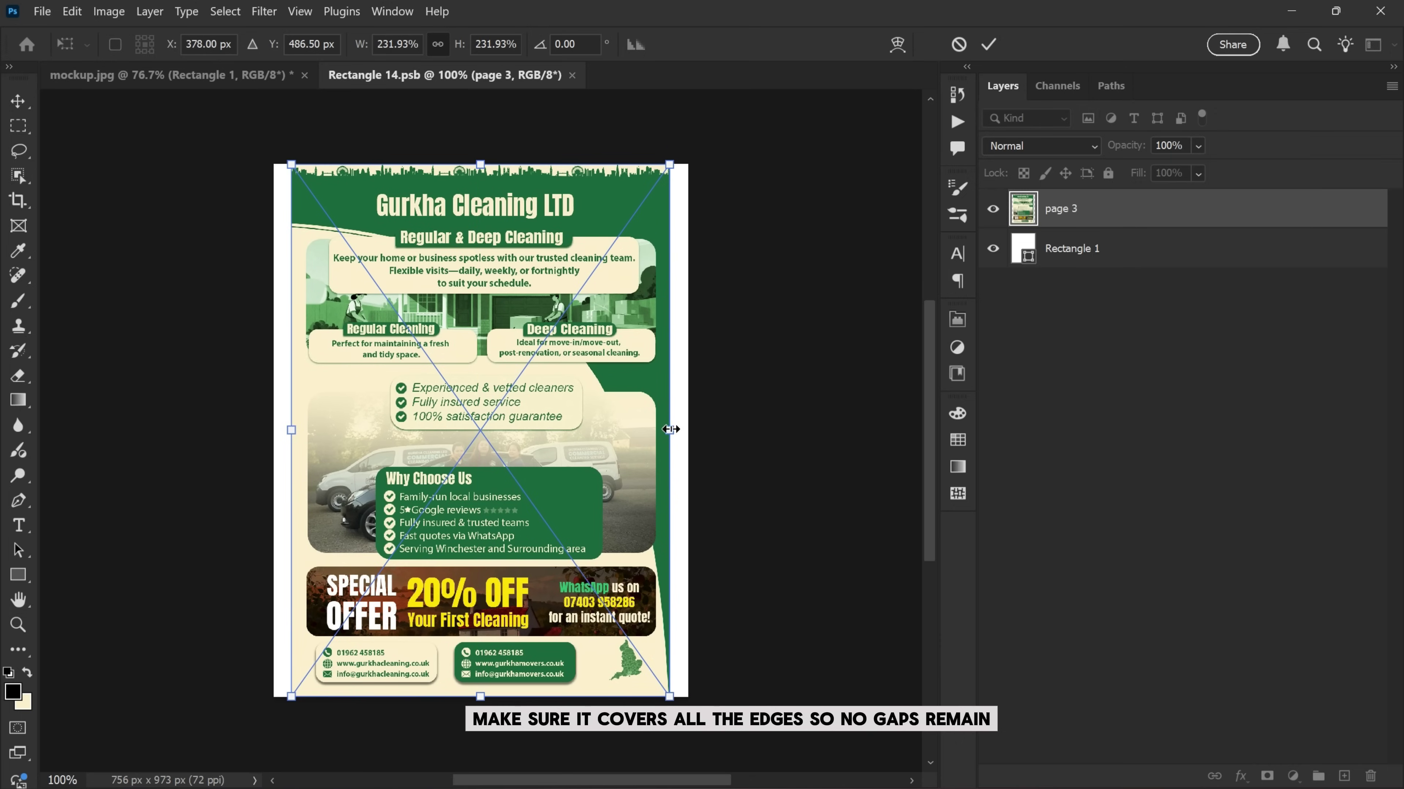
drag(670, 430, 688, 431)
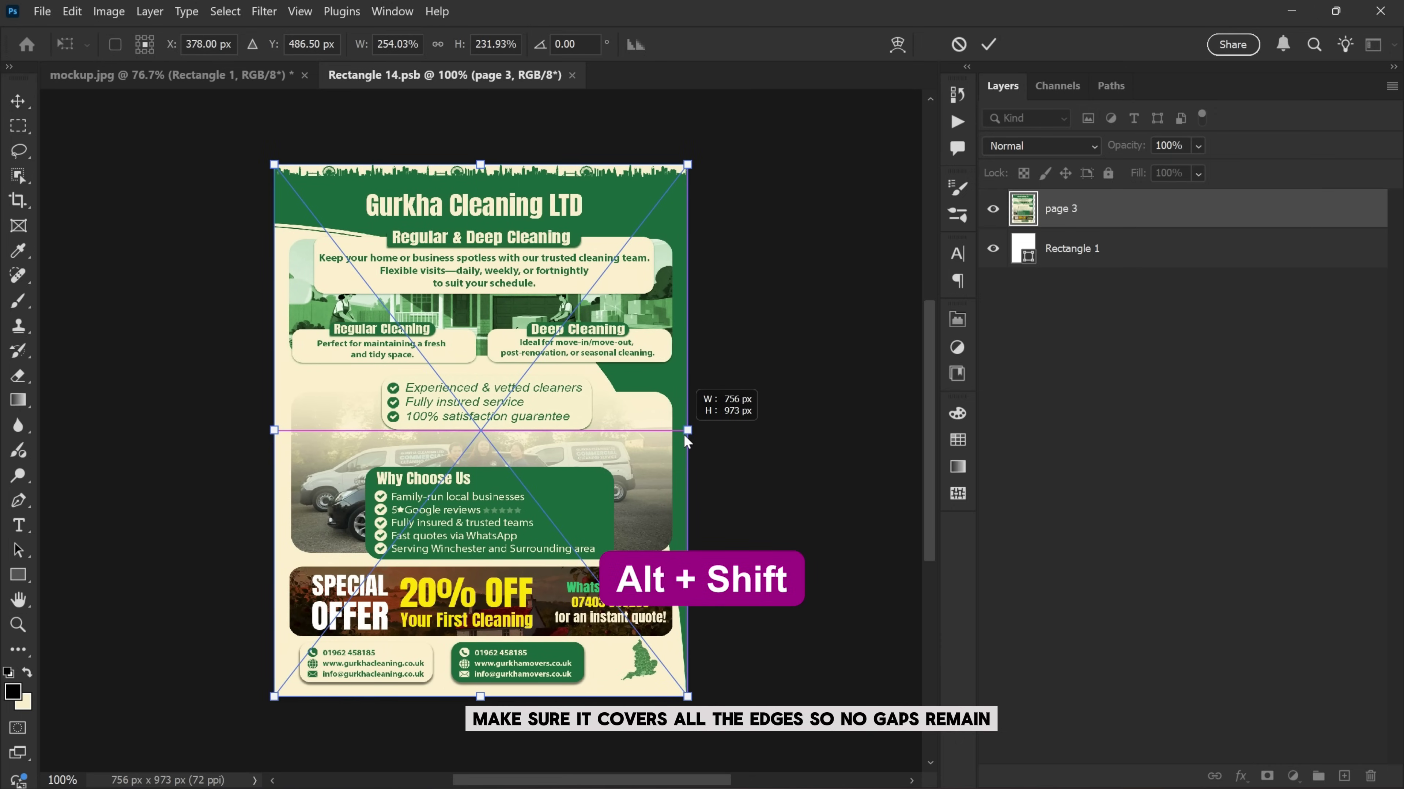
click(988, 43)
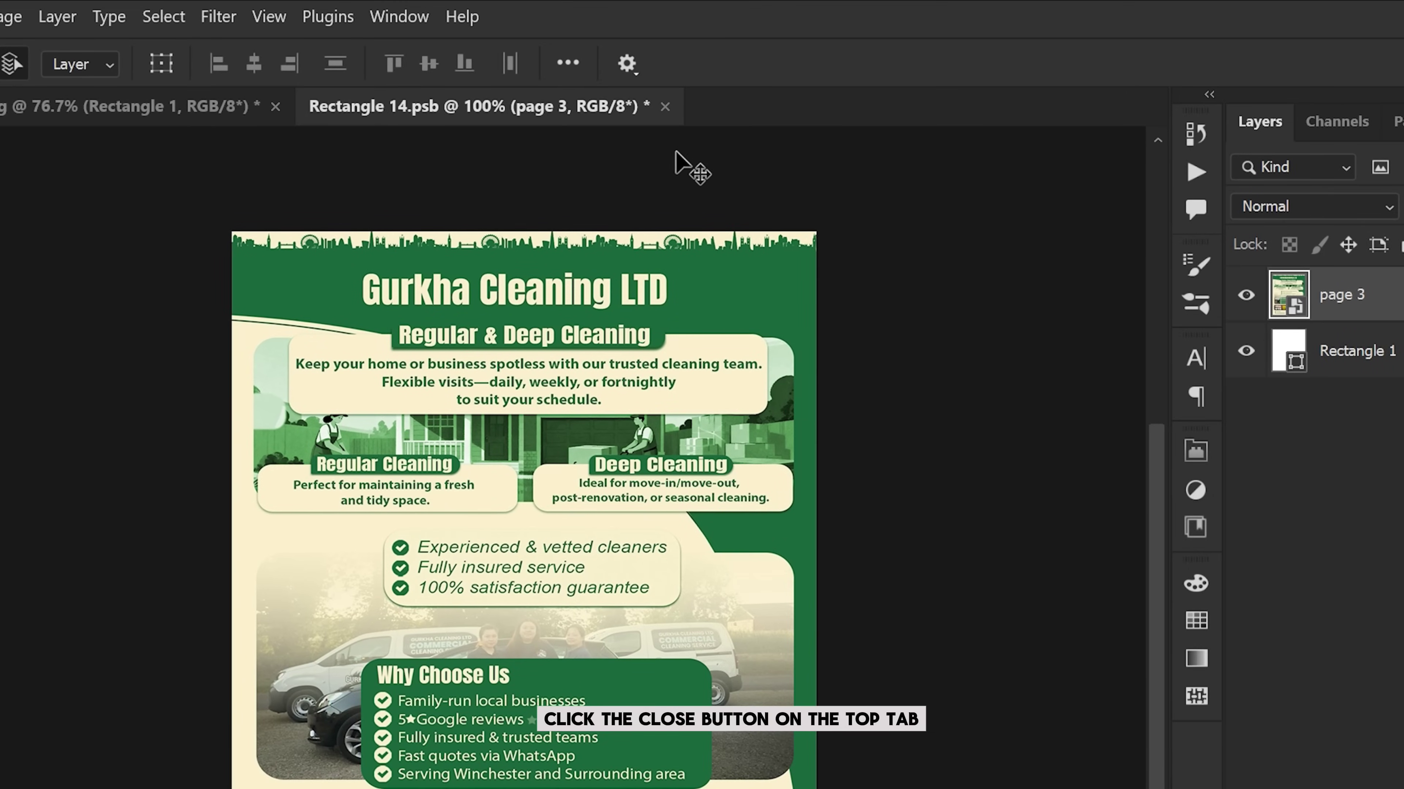
- Save and close Rectangle 14.psb so the page 3 flyer shows warped on the mockup
click(667, 106)
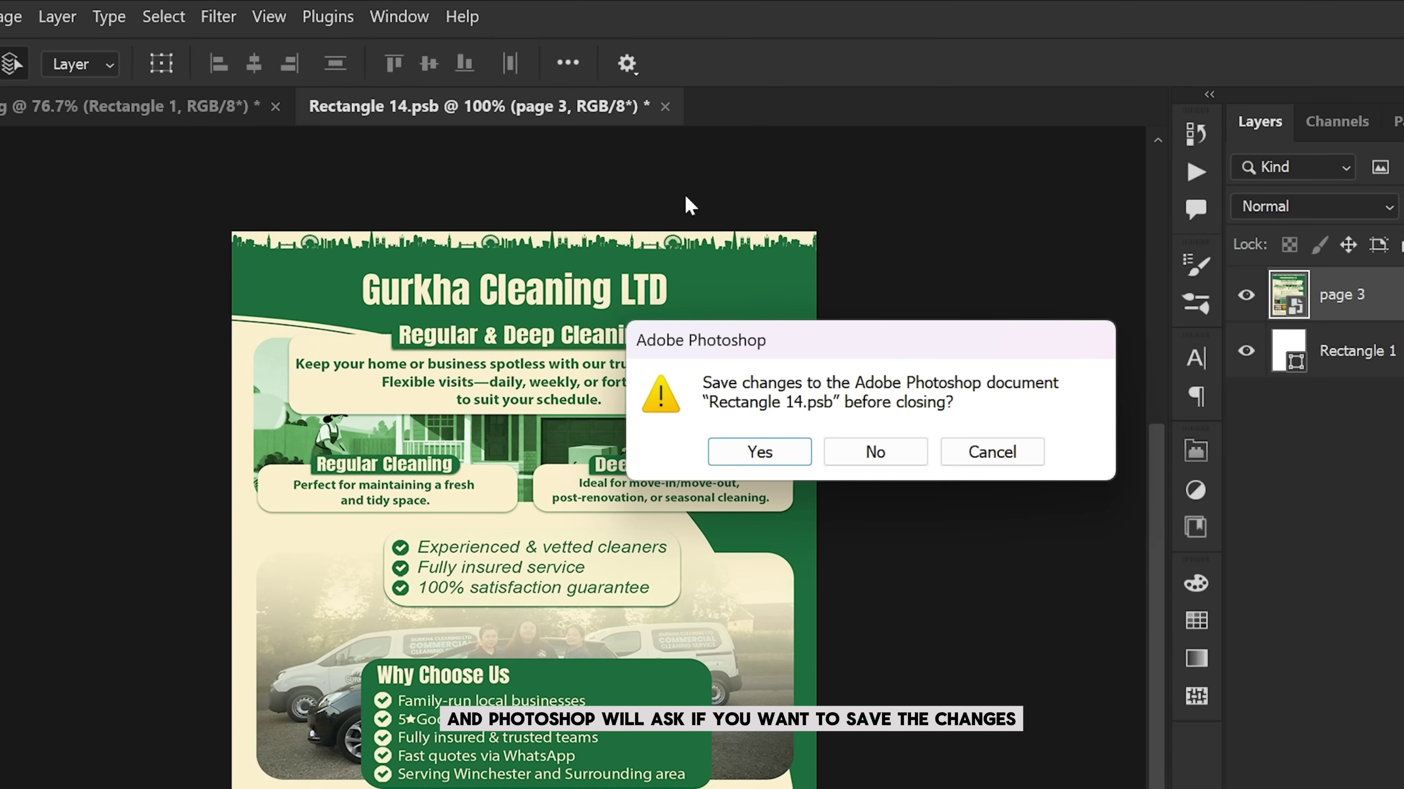
click(758, 453)
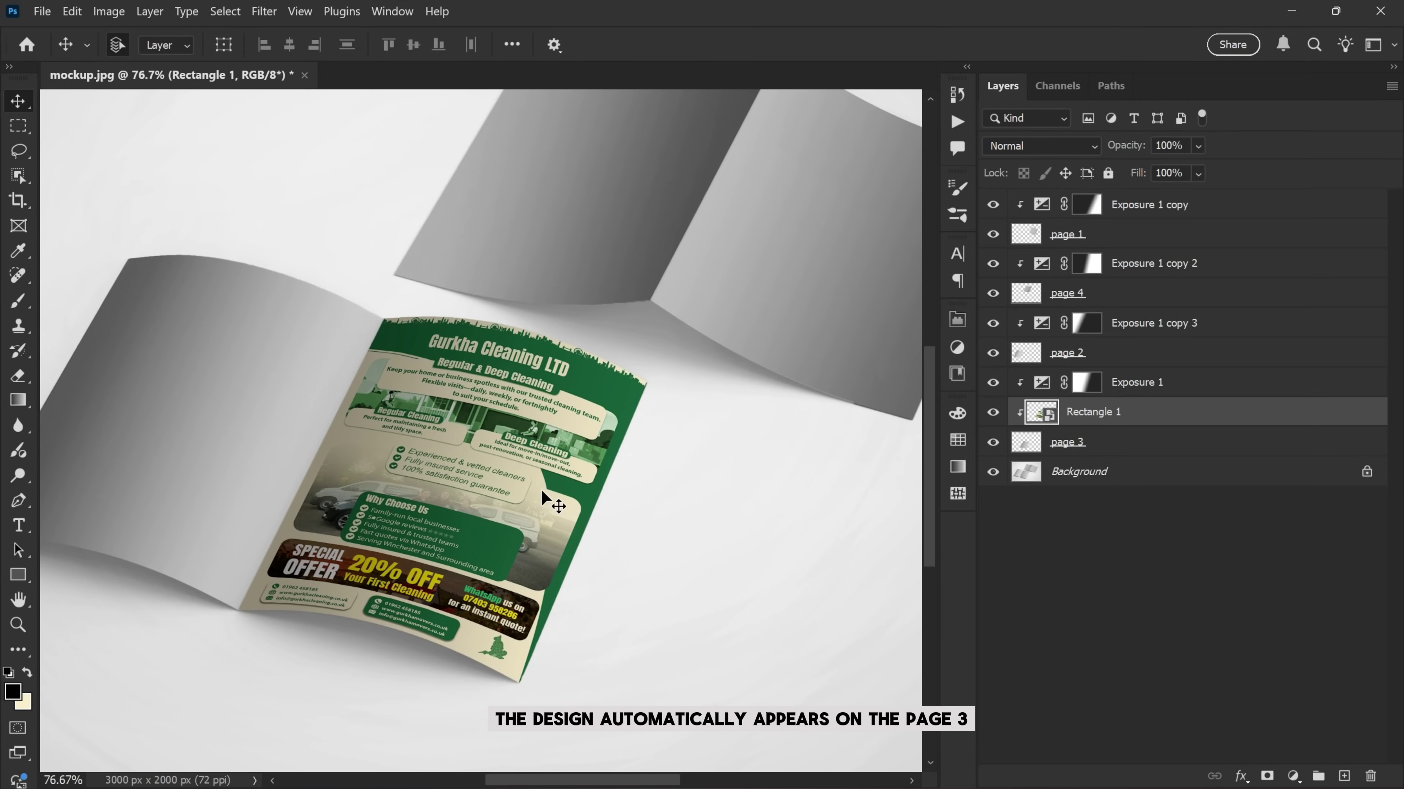
key(ctrl)
scroll(371, 540, left, 3)
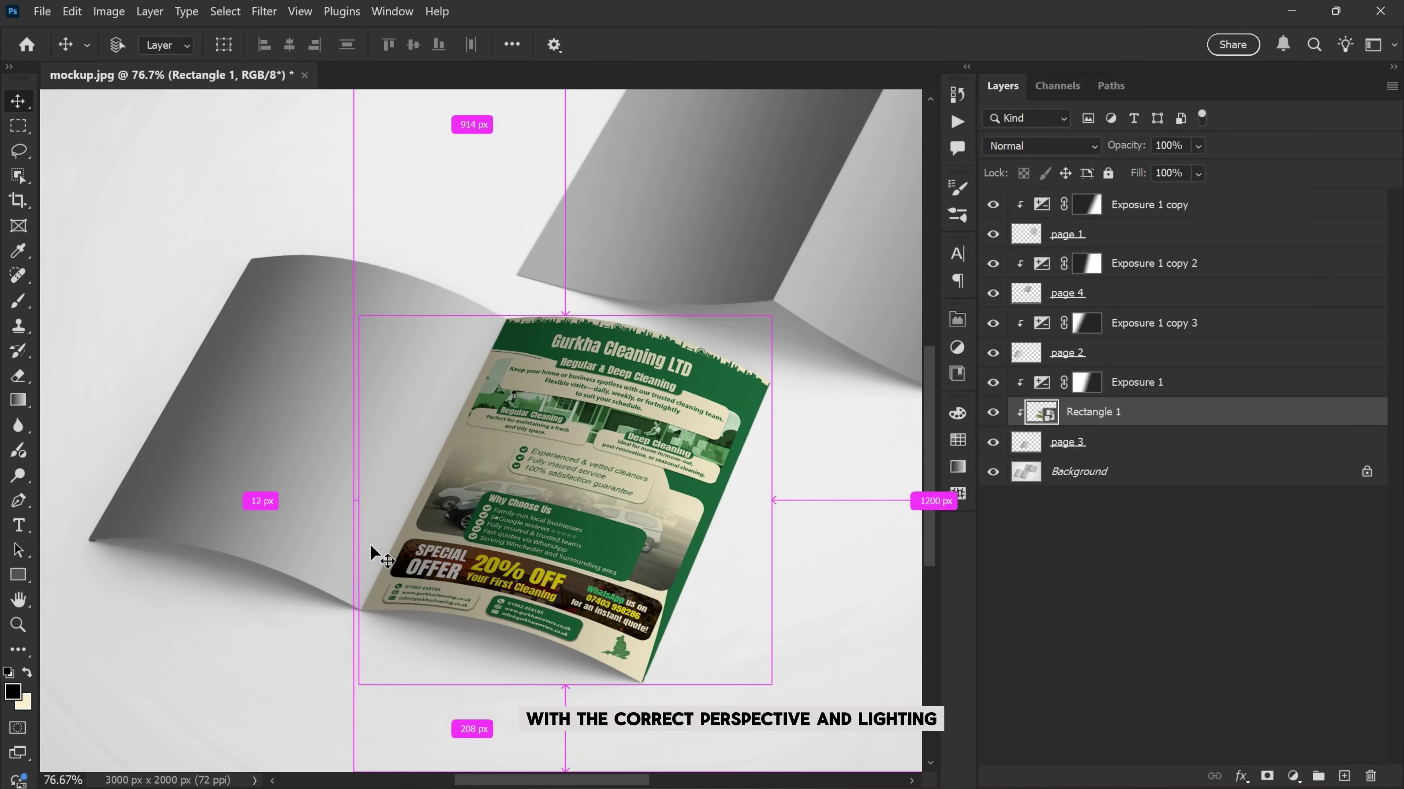
scroll(273, 548, up, 3)
- Draw a rectangle over the left page 2 and fit its corners onto the page
click(1097, 356)
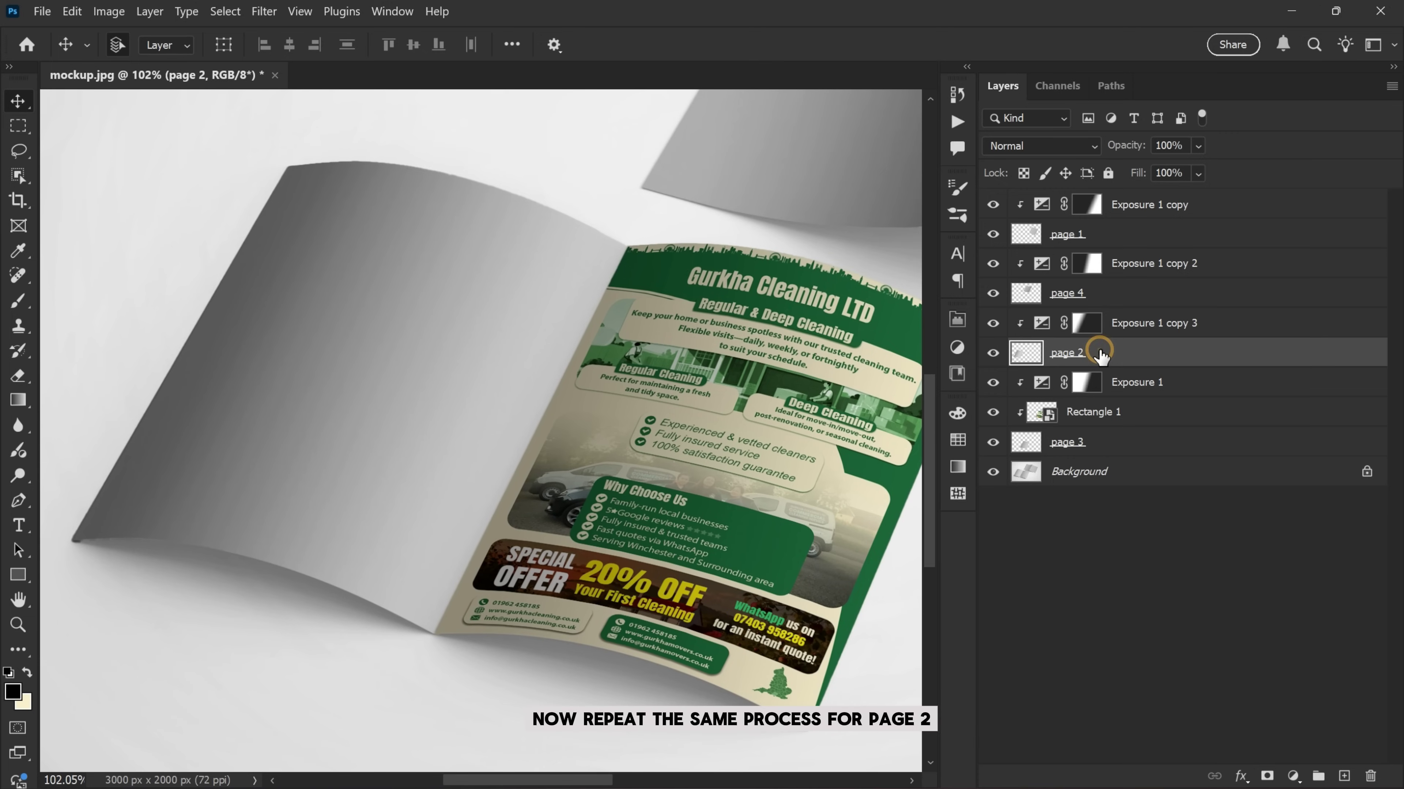
key(u)
drag(267, 146, 409, 260)
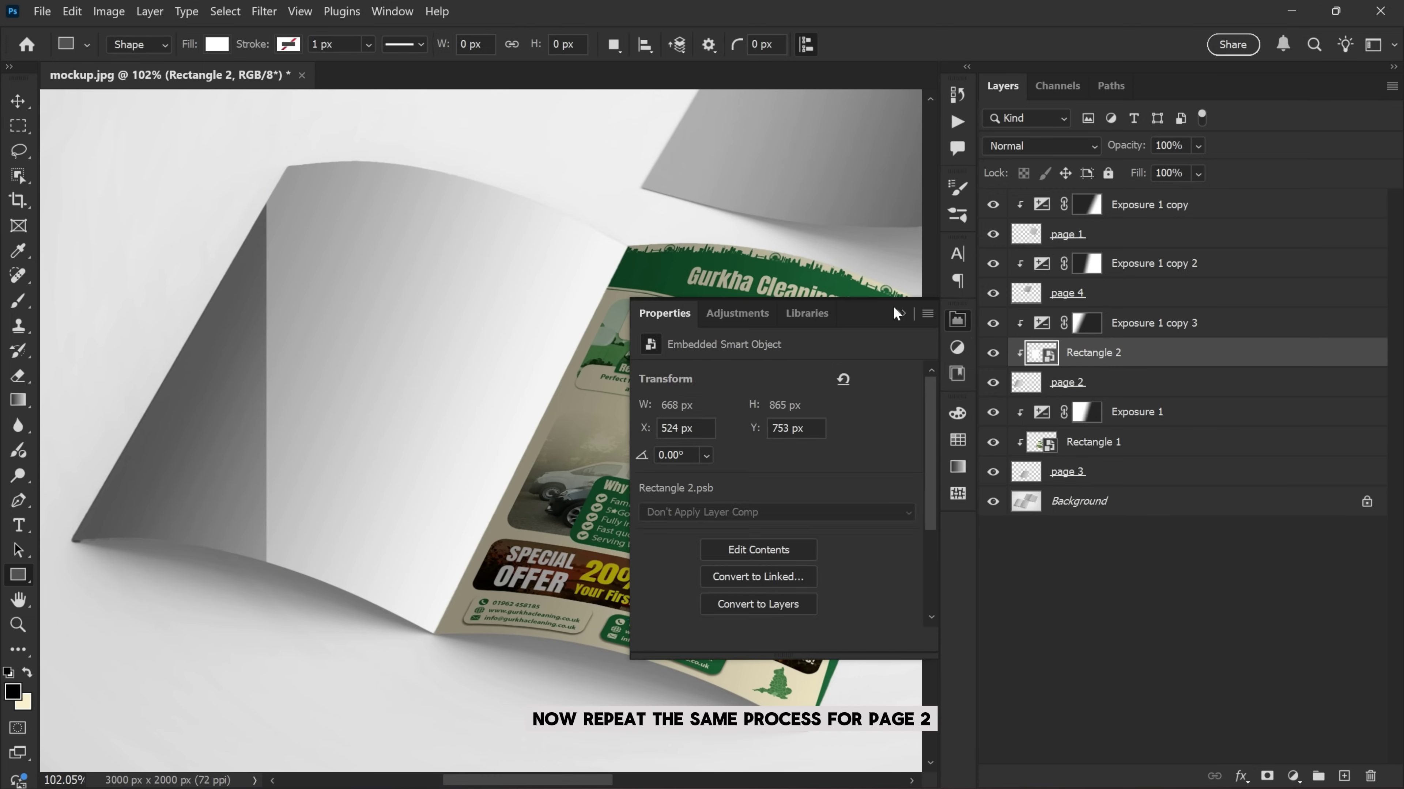
drag(271, 152, 275, 159)
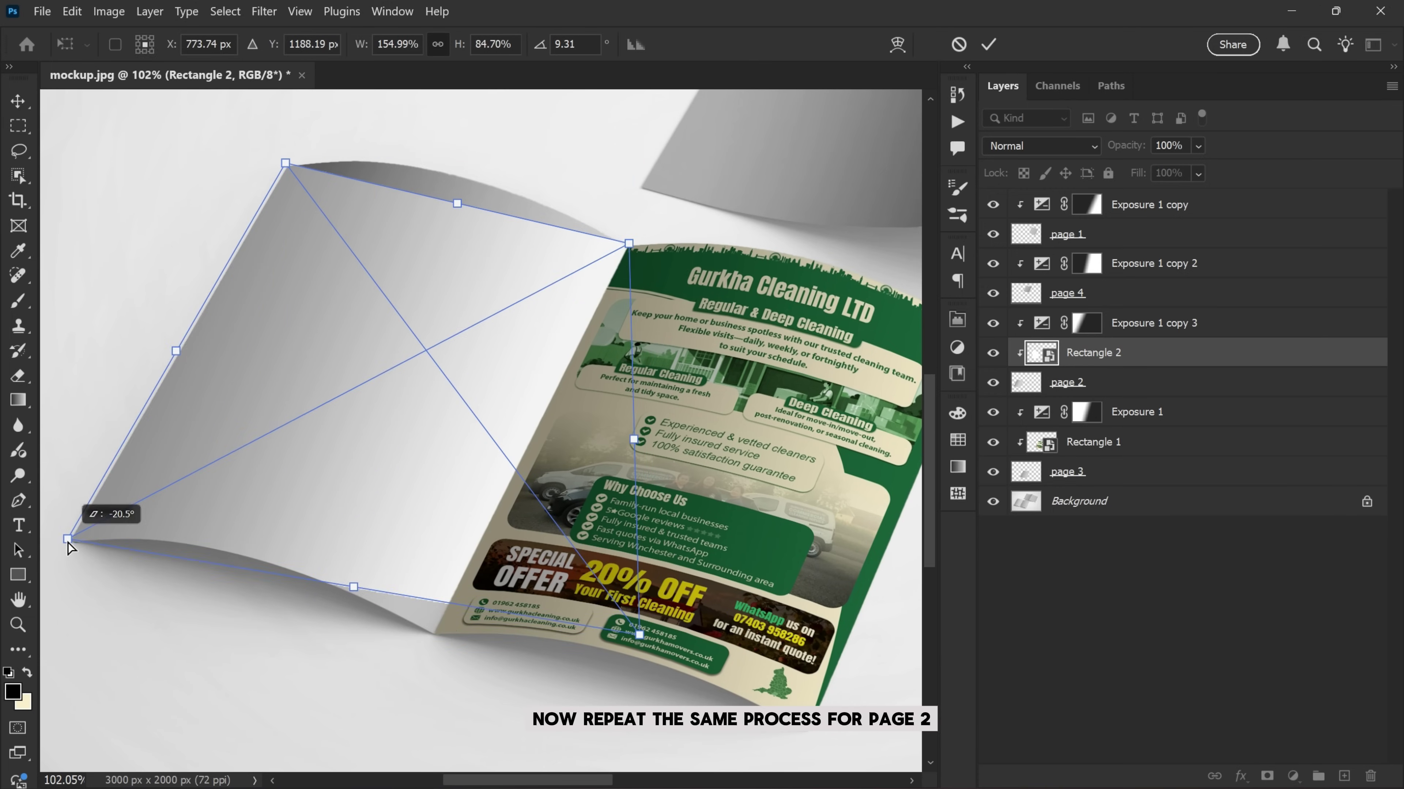
scroll(658, 207, up, 3)
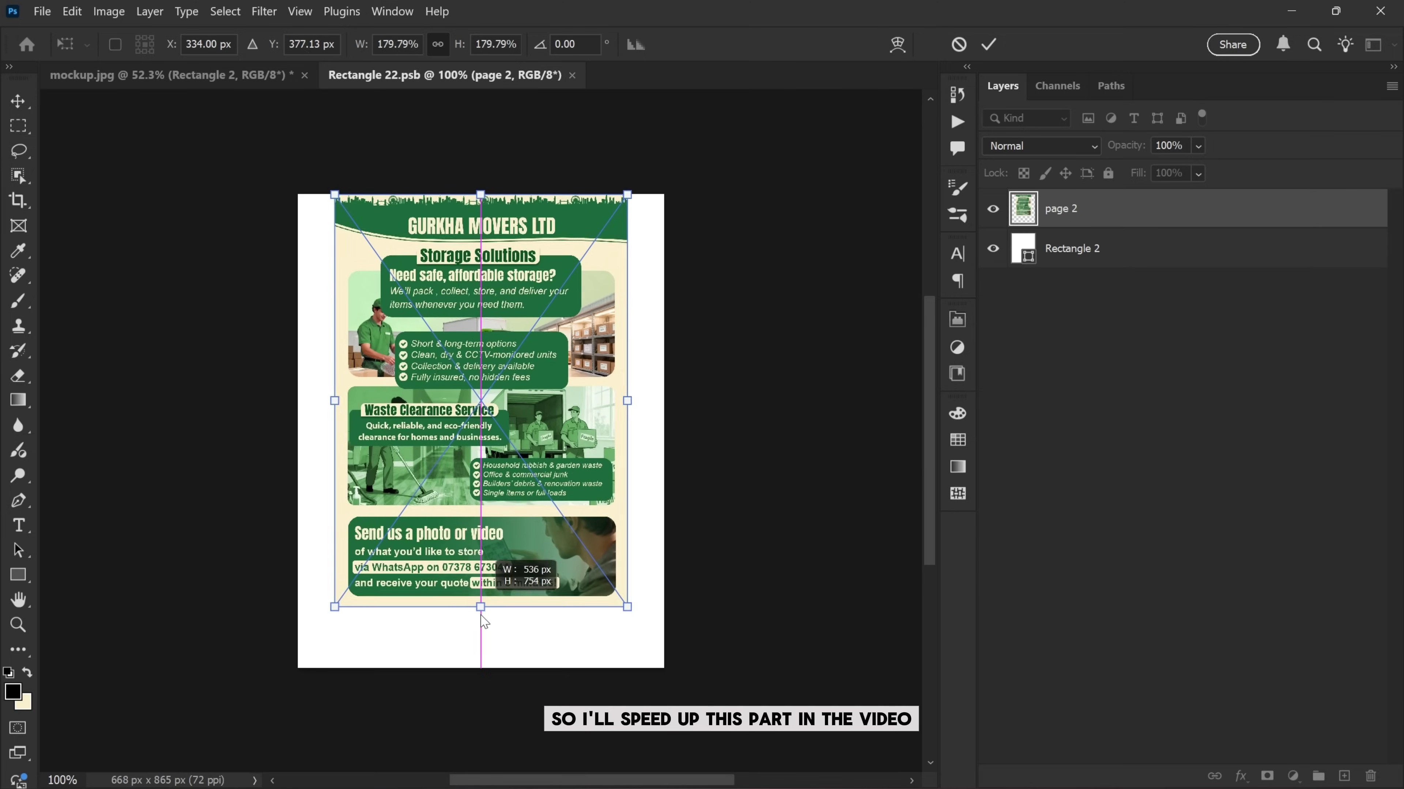
key(Return)
key(ctrl+w)
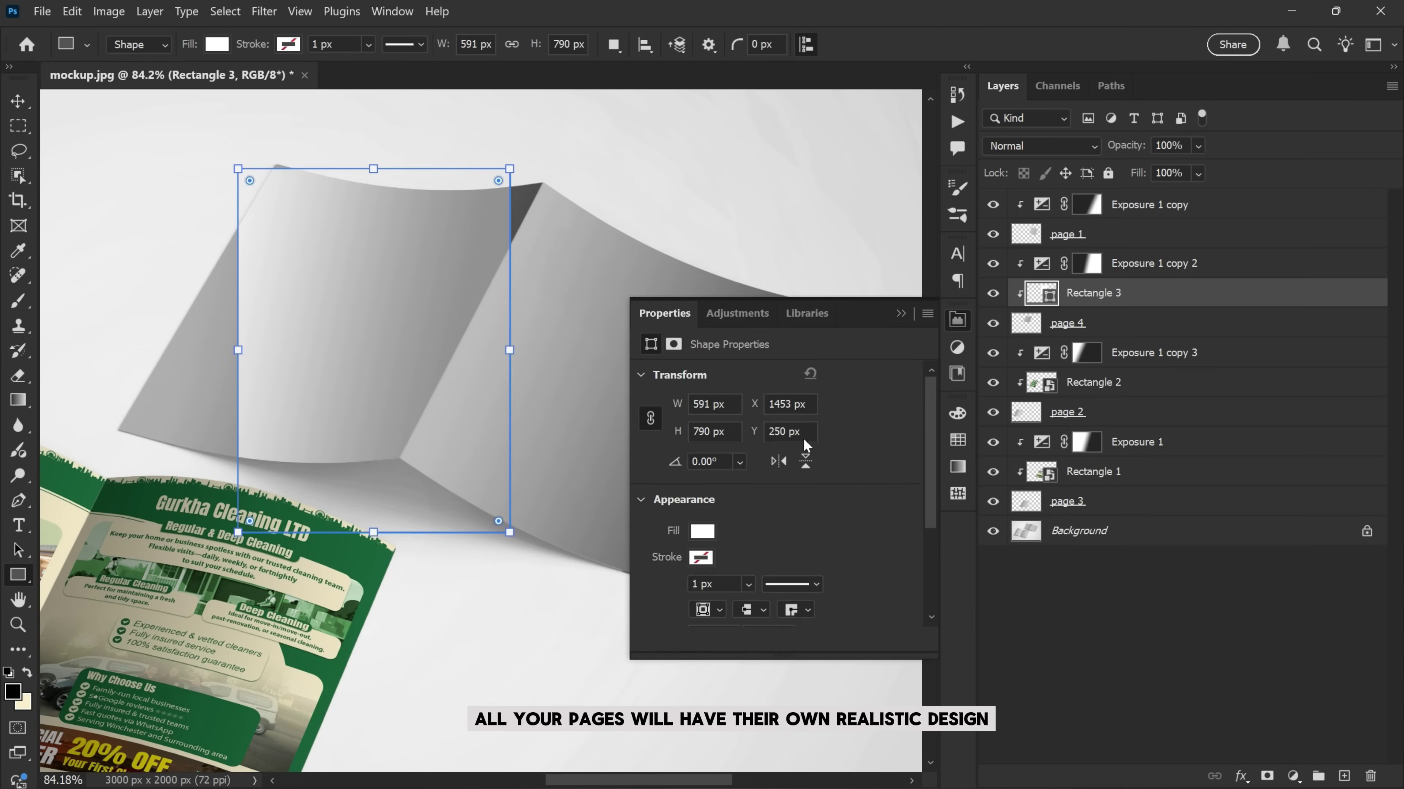
- Warp the page 4 rectangle so its edges follow the page curve
key(ctrl+t)
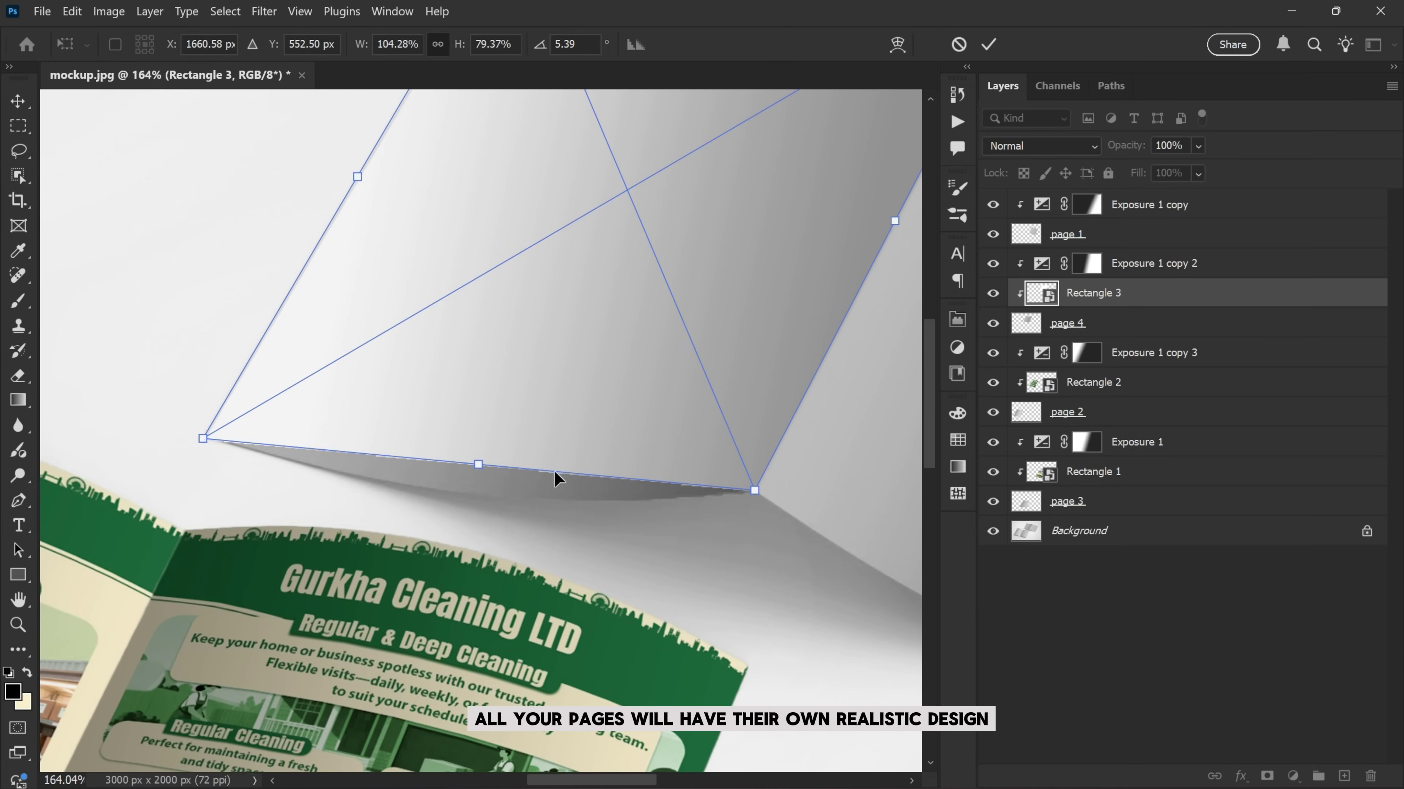
drag(557, 477, 371, 590)
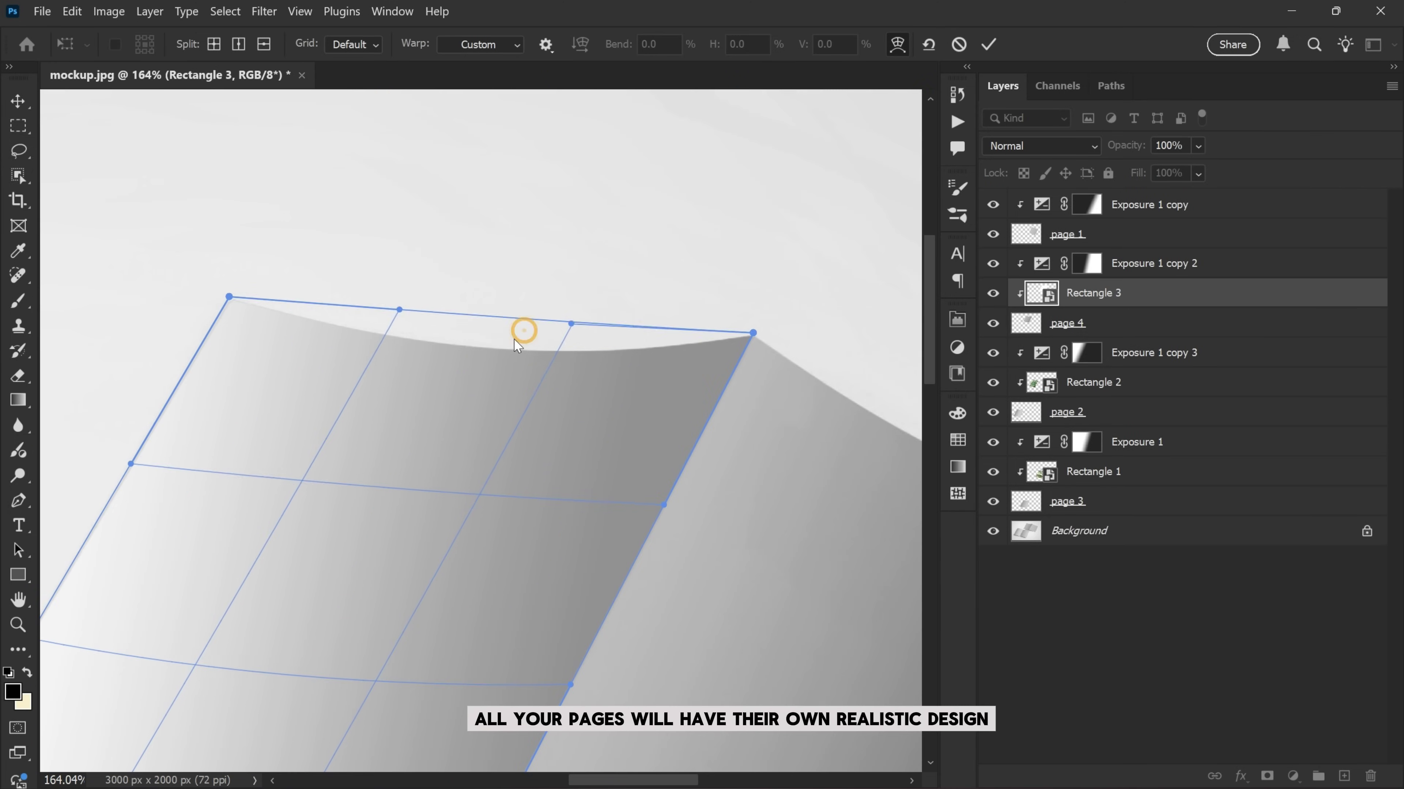
drag(513, 339, 545, 357)
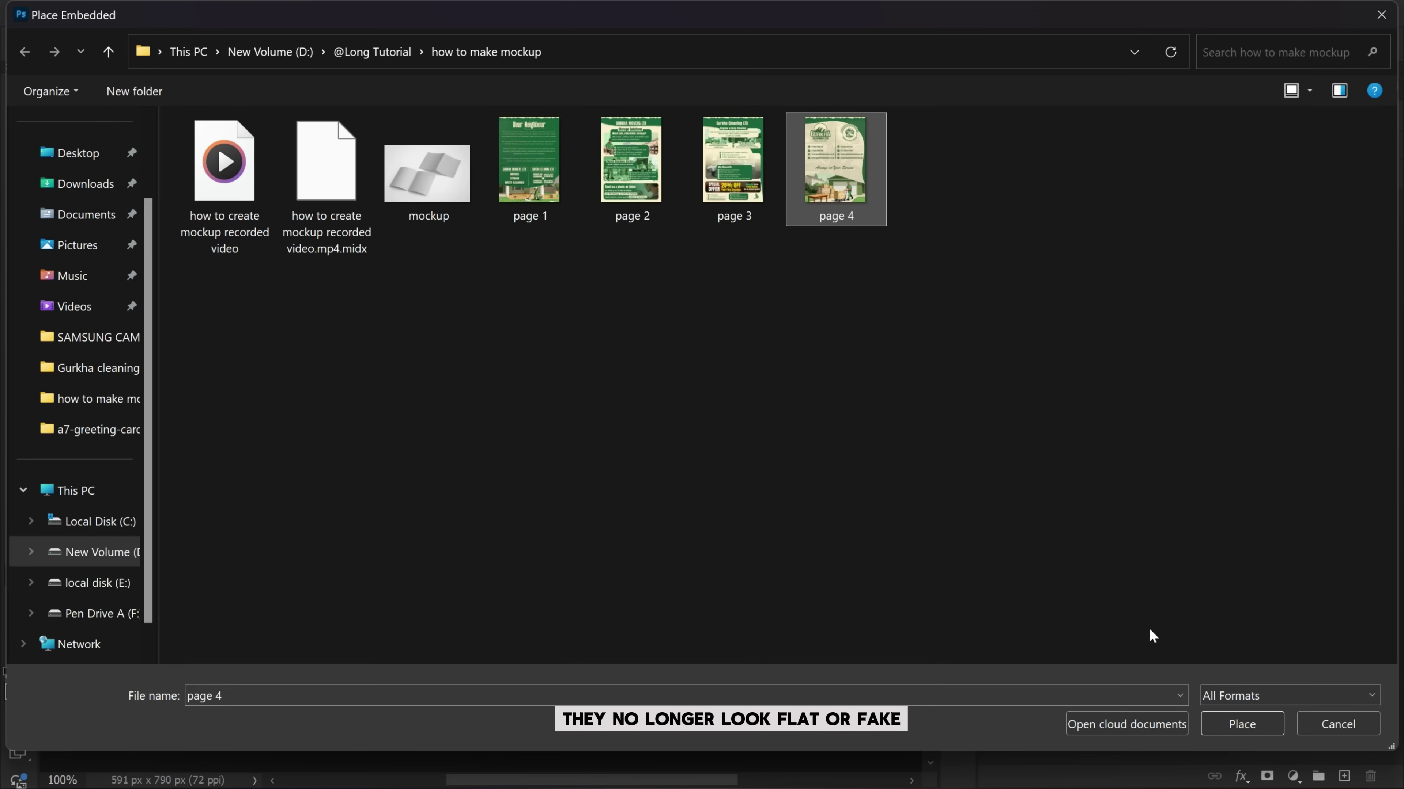
key(Return)
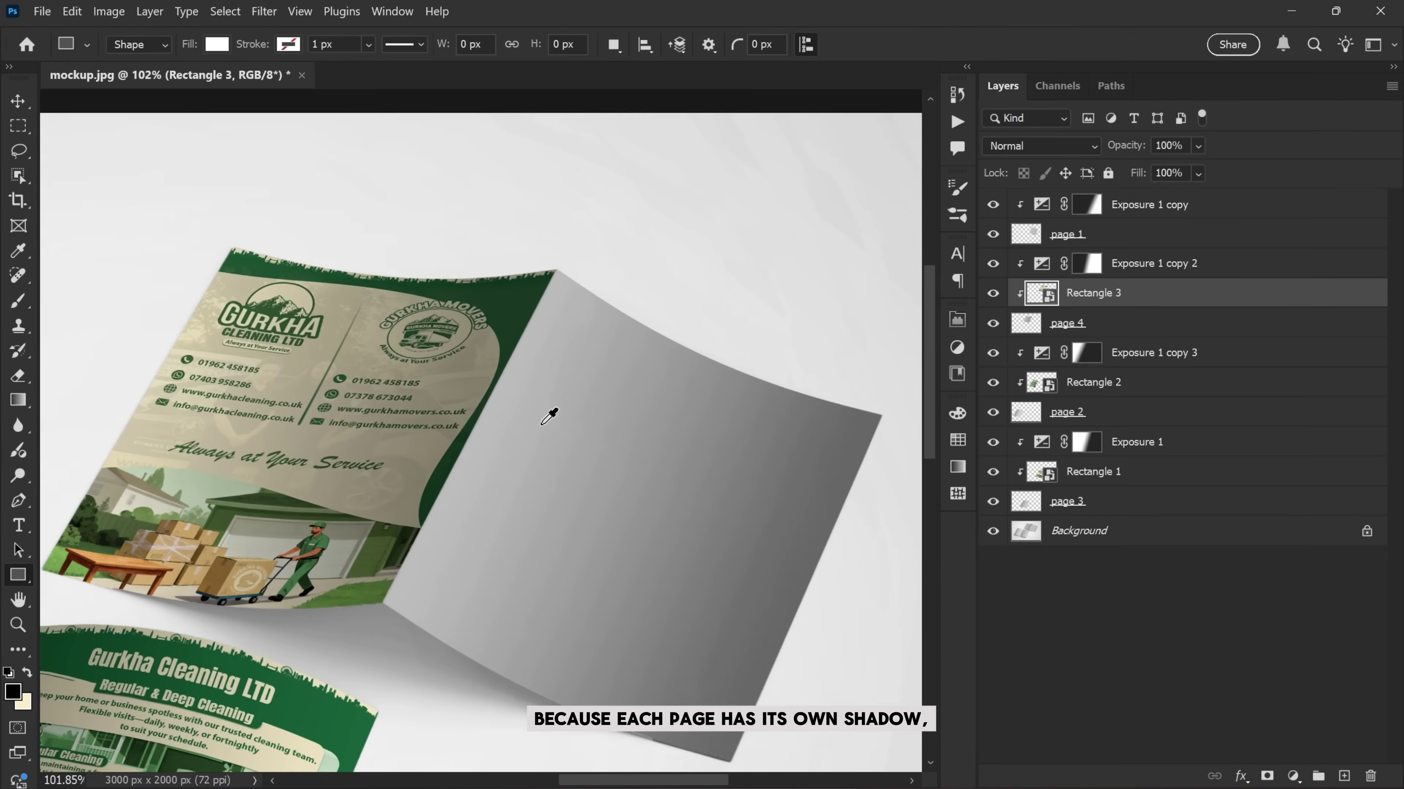
right_click(18, 575)
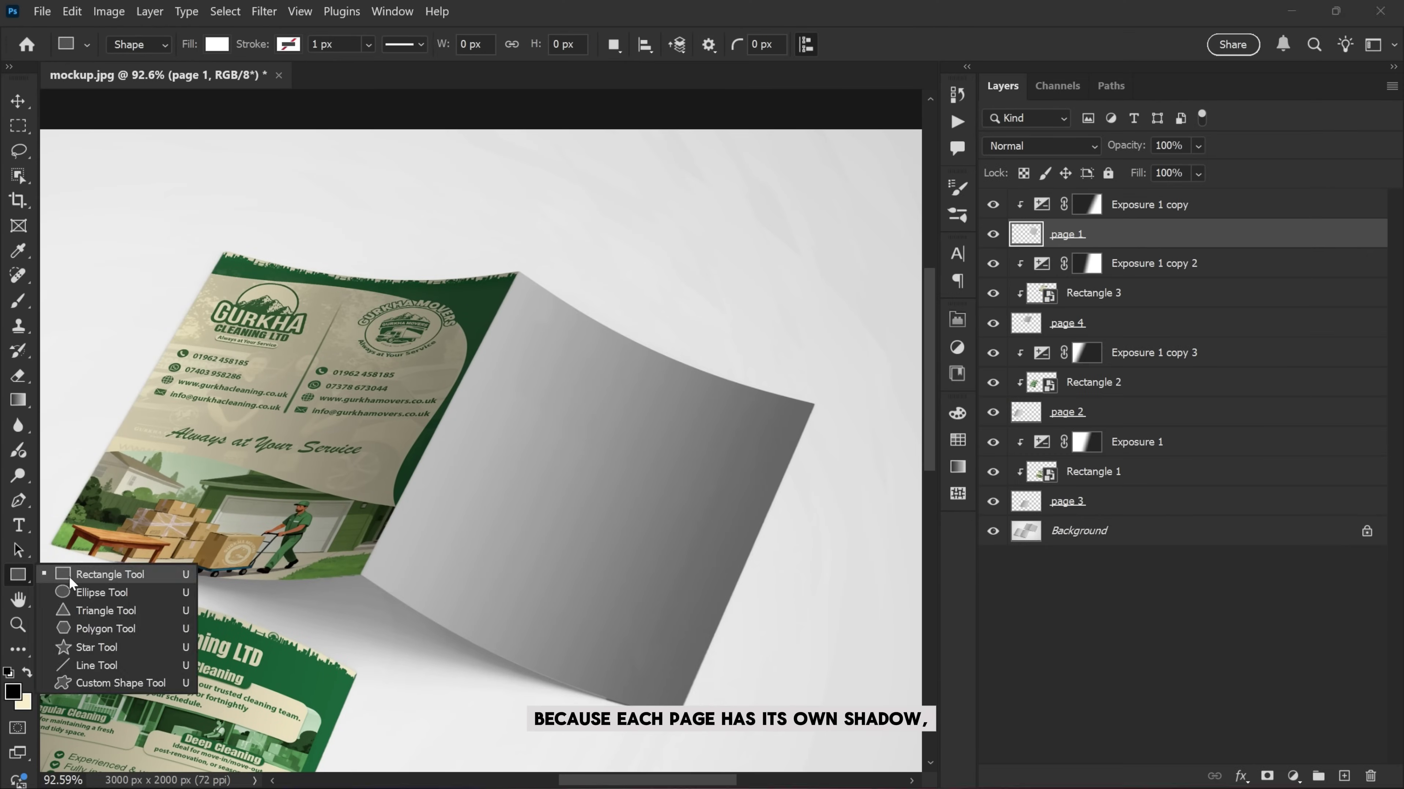
- Draw Rectangle 4, warp it onto the right page, and save the placed Dear Neighbour flyer
click(99, 575)
key(ctrl+t)
drag(821, 241, 808, 401)
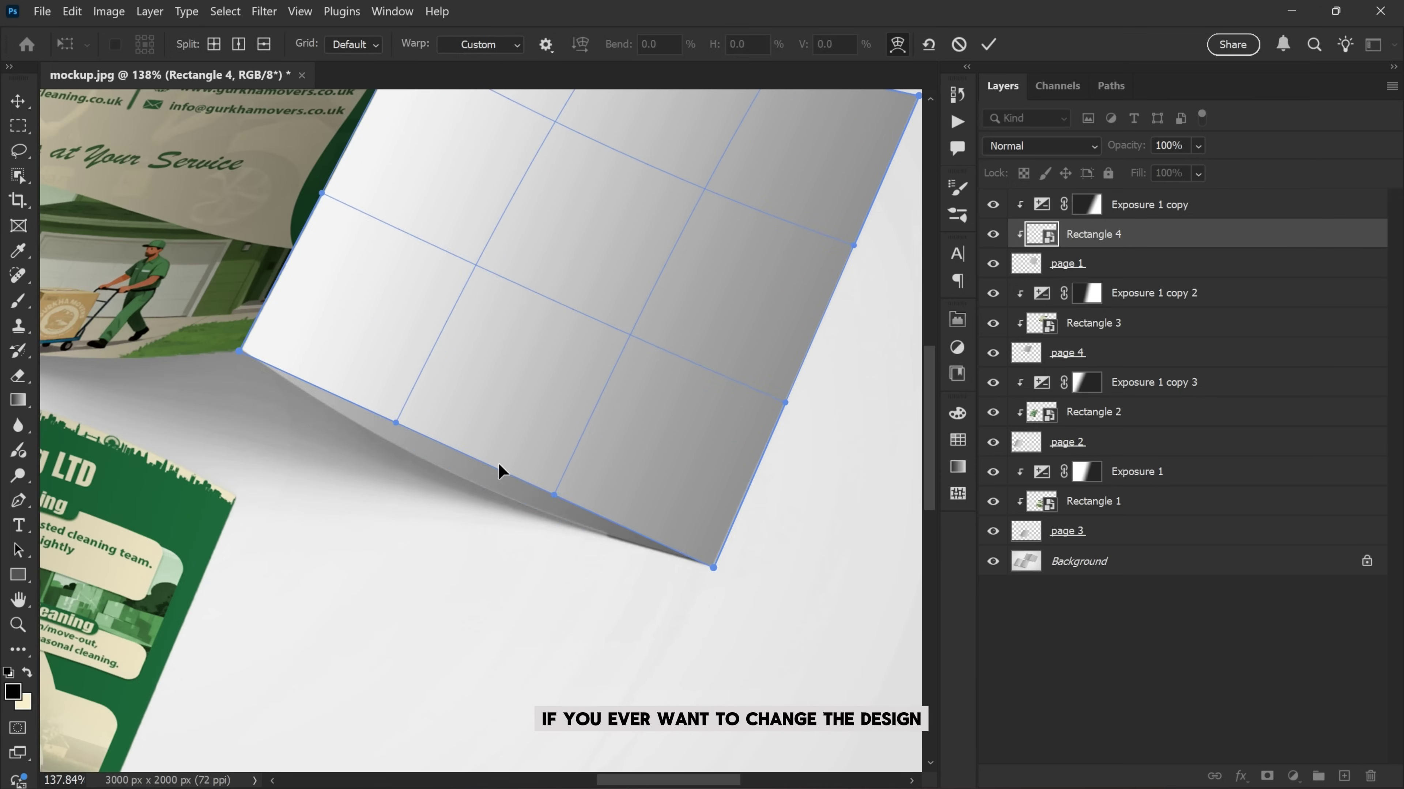
drag(498, 462, 493, 418)
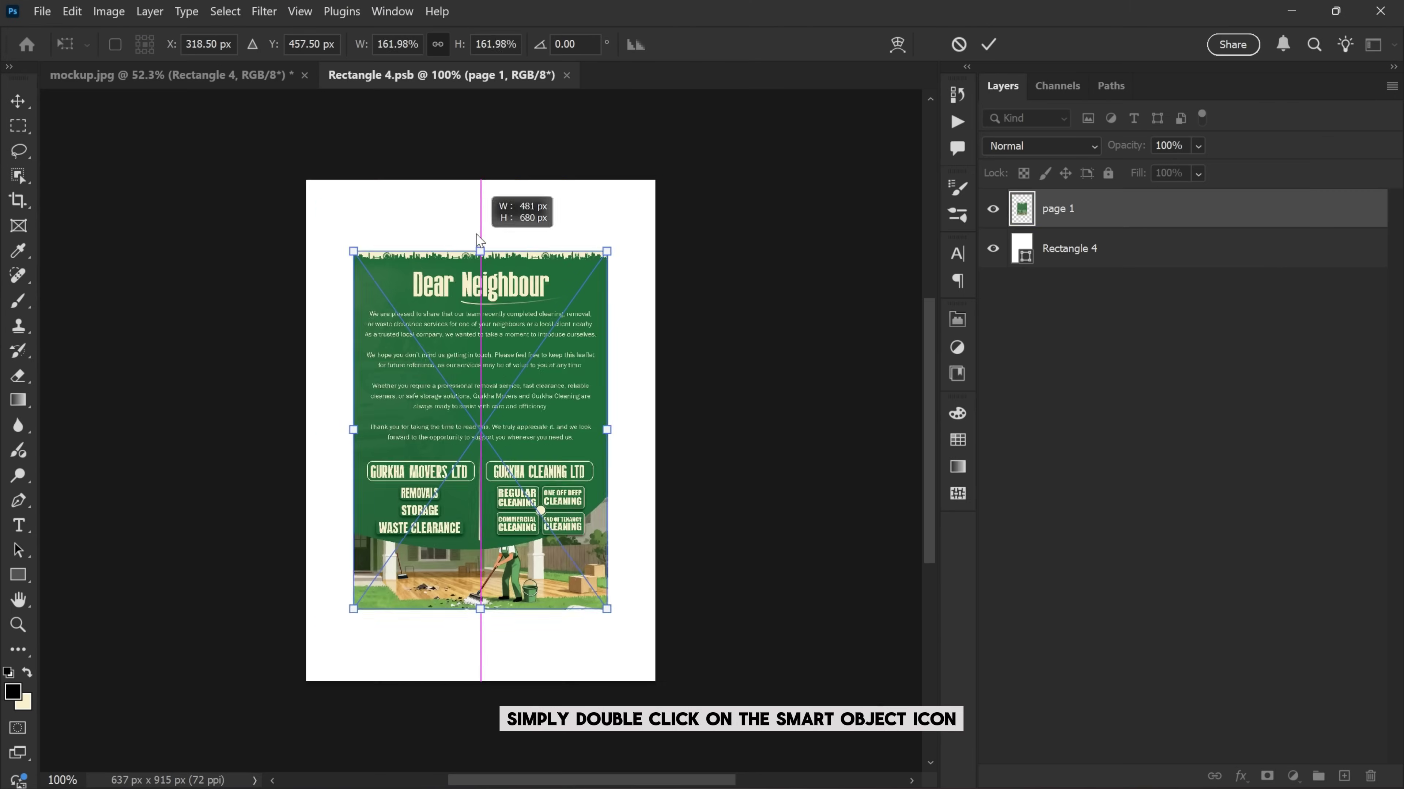
key(ctrl+w)
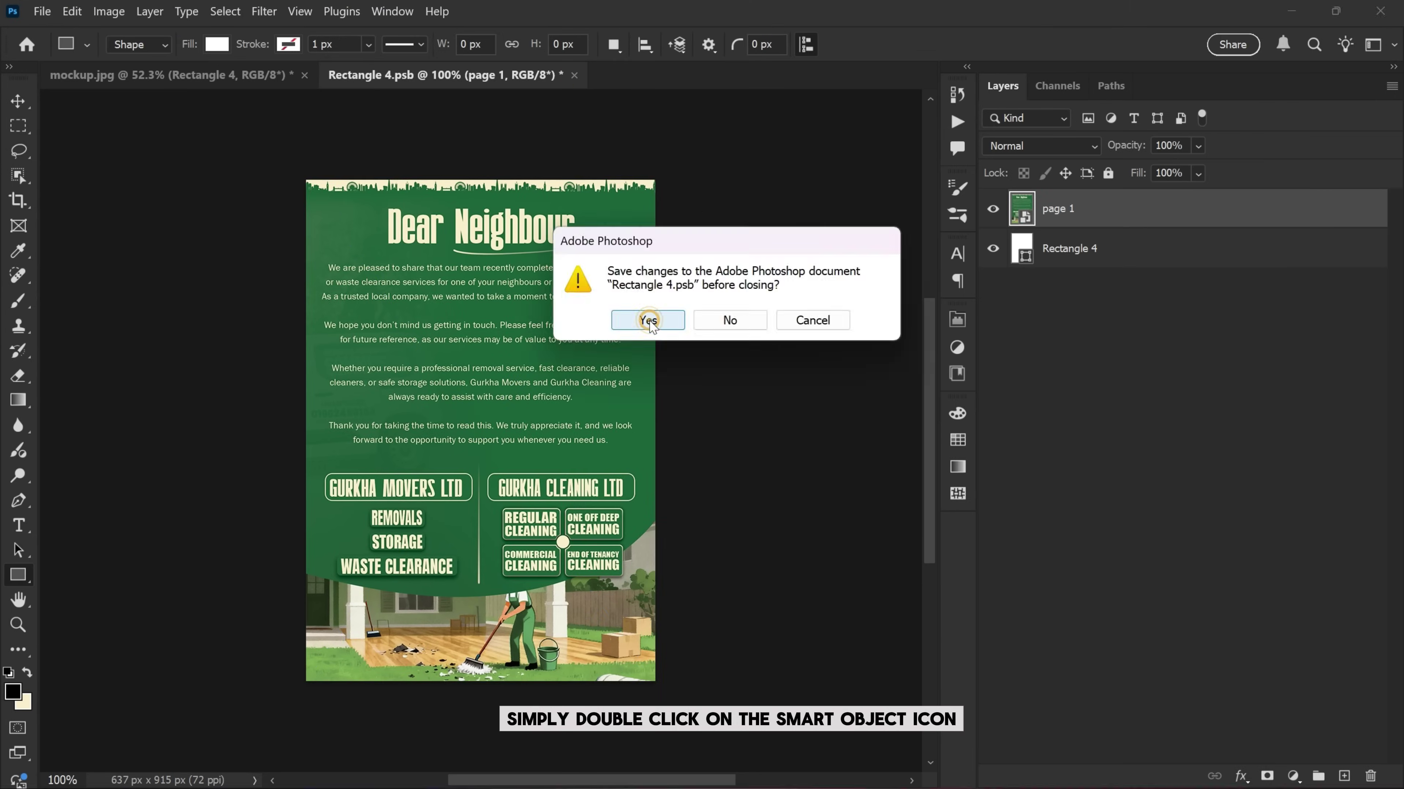
key(Return)
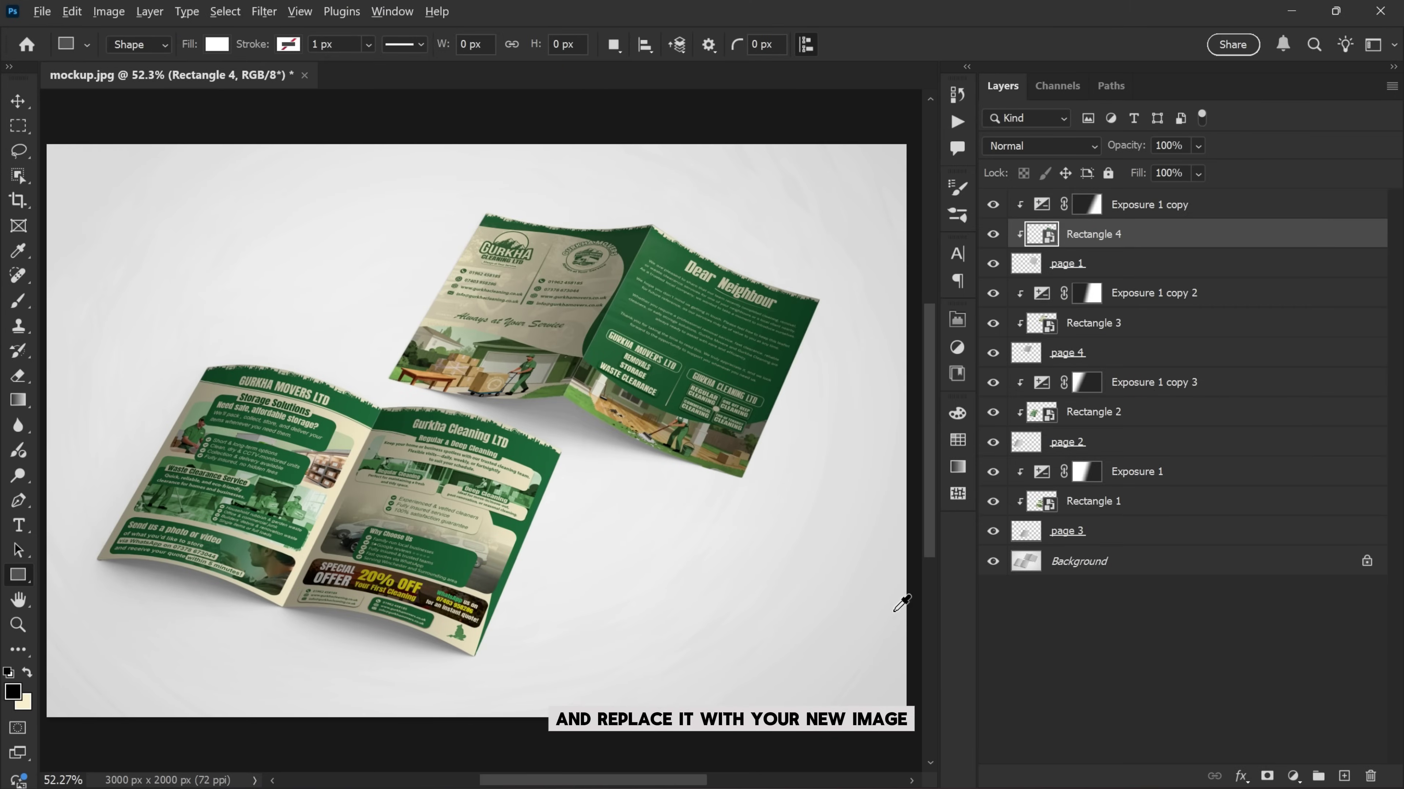
- Toggle the other layers off and on to check all four brochure pages
alt+click(993, 562)
alt+click(993, 562)
alt+click(993, 561)
alt+click(993, 562)
key(v)
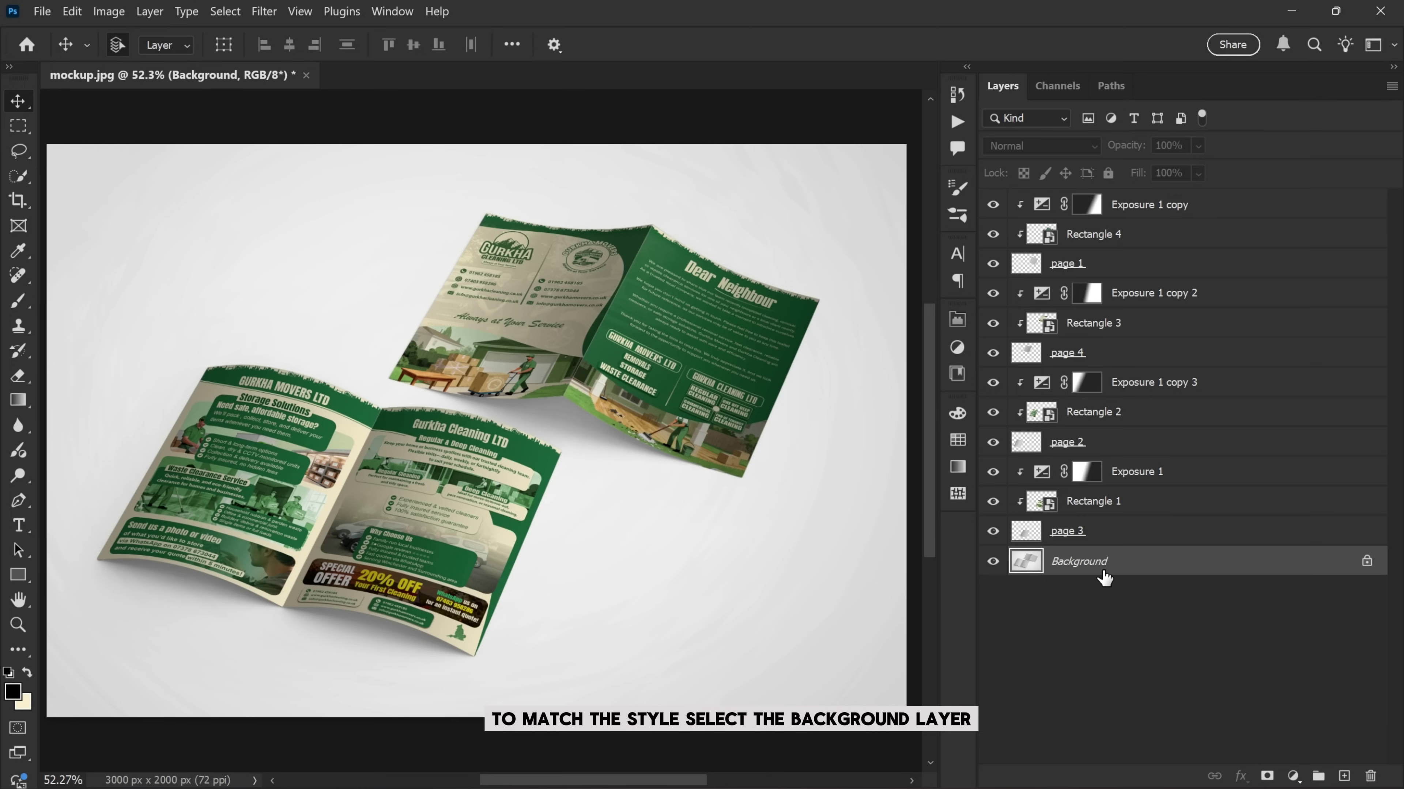
- Select the backdrop around both brochures with Object Selection, refining with Quick Selection
click(17, 178)
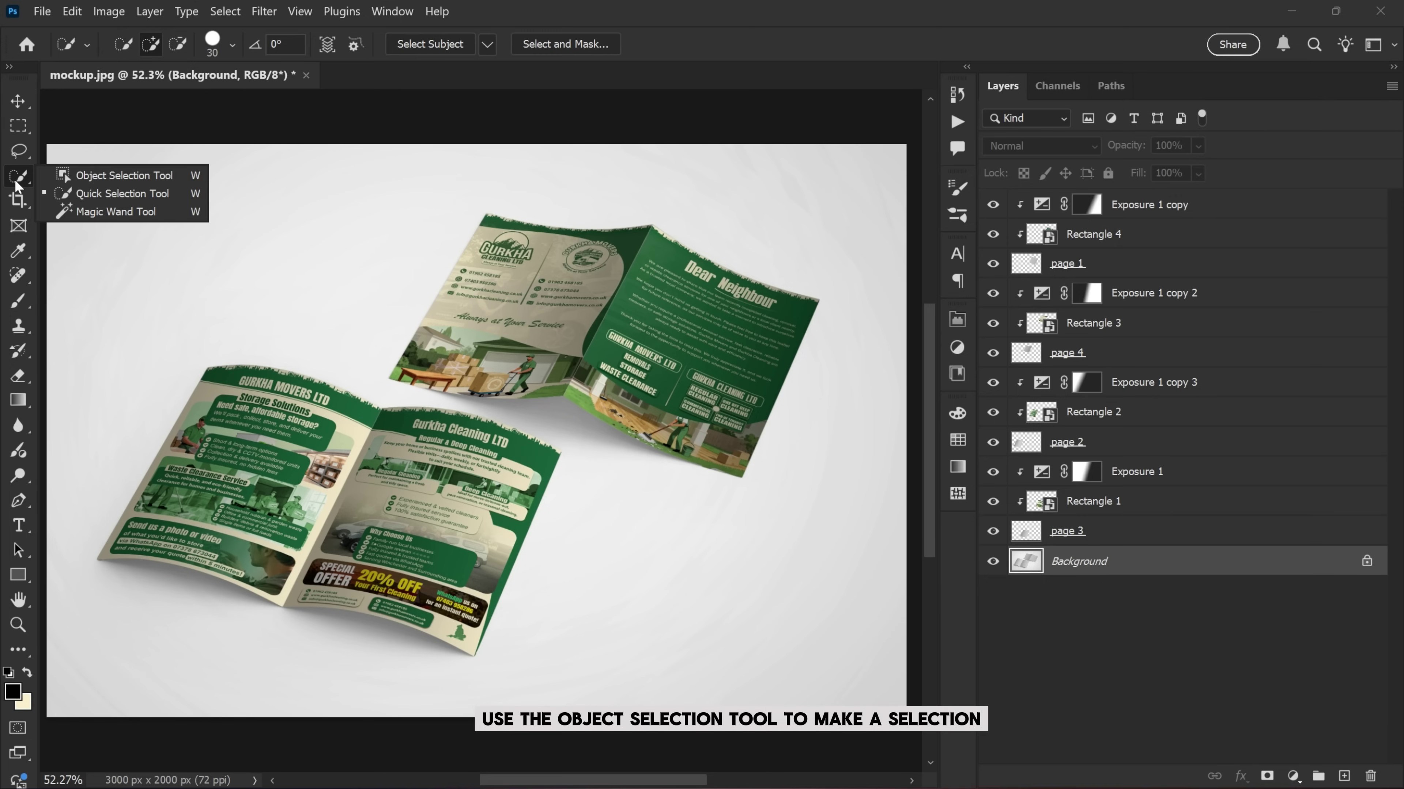
click(112, 178)
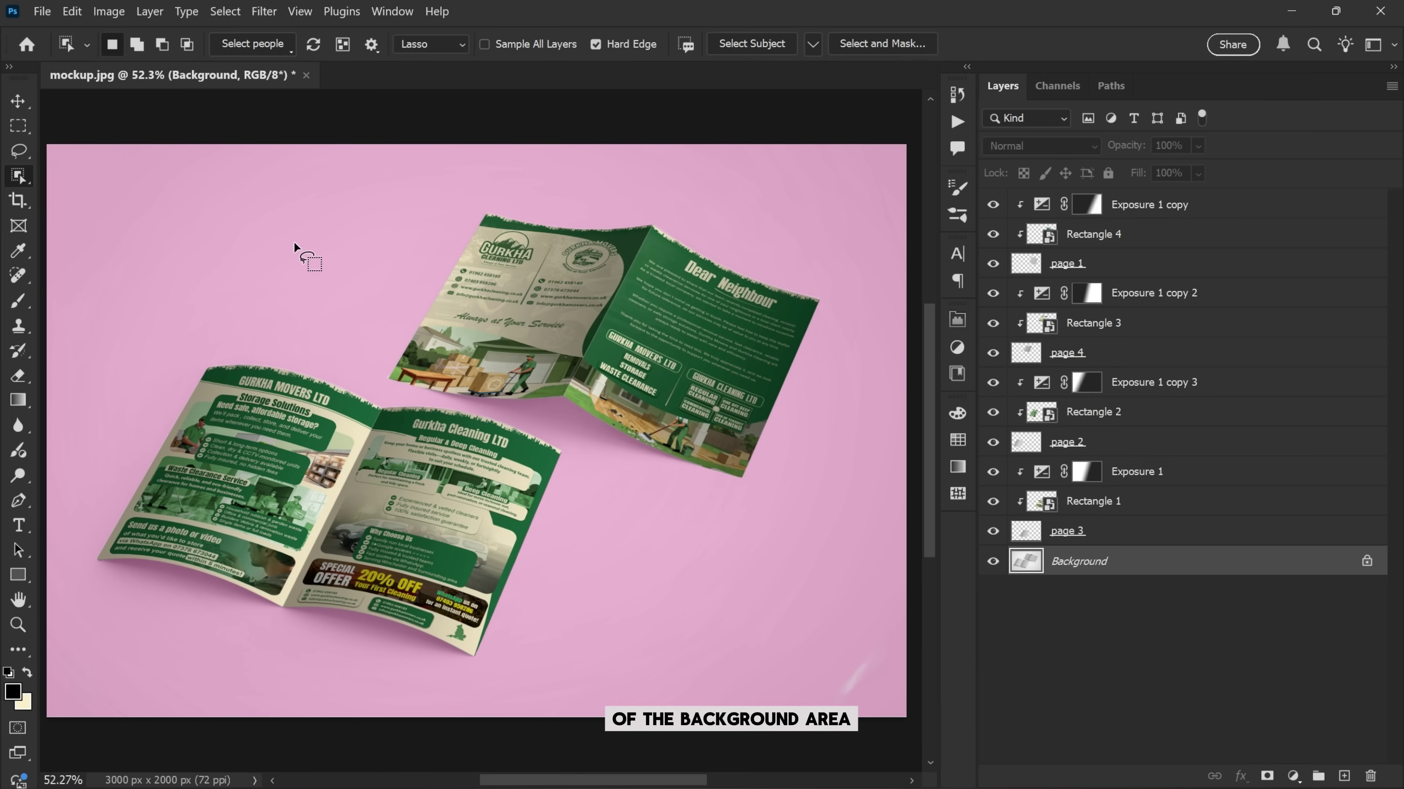
click(294, 242)
right_click(22, 182)
click(83, 189)
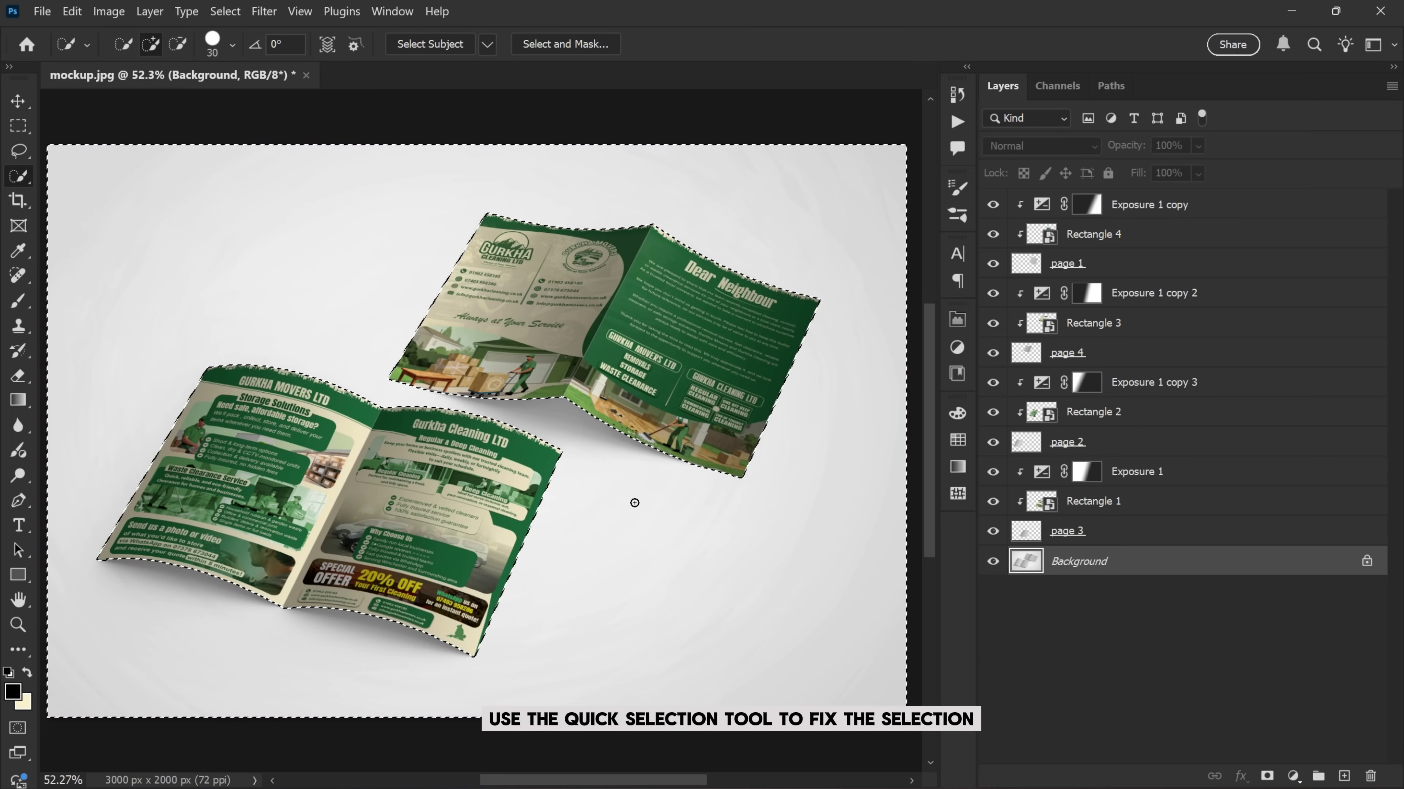
click(1294, 776)
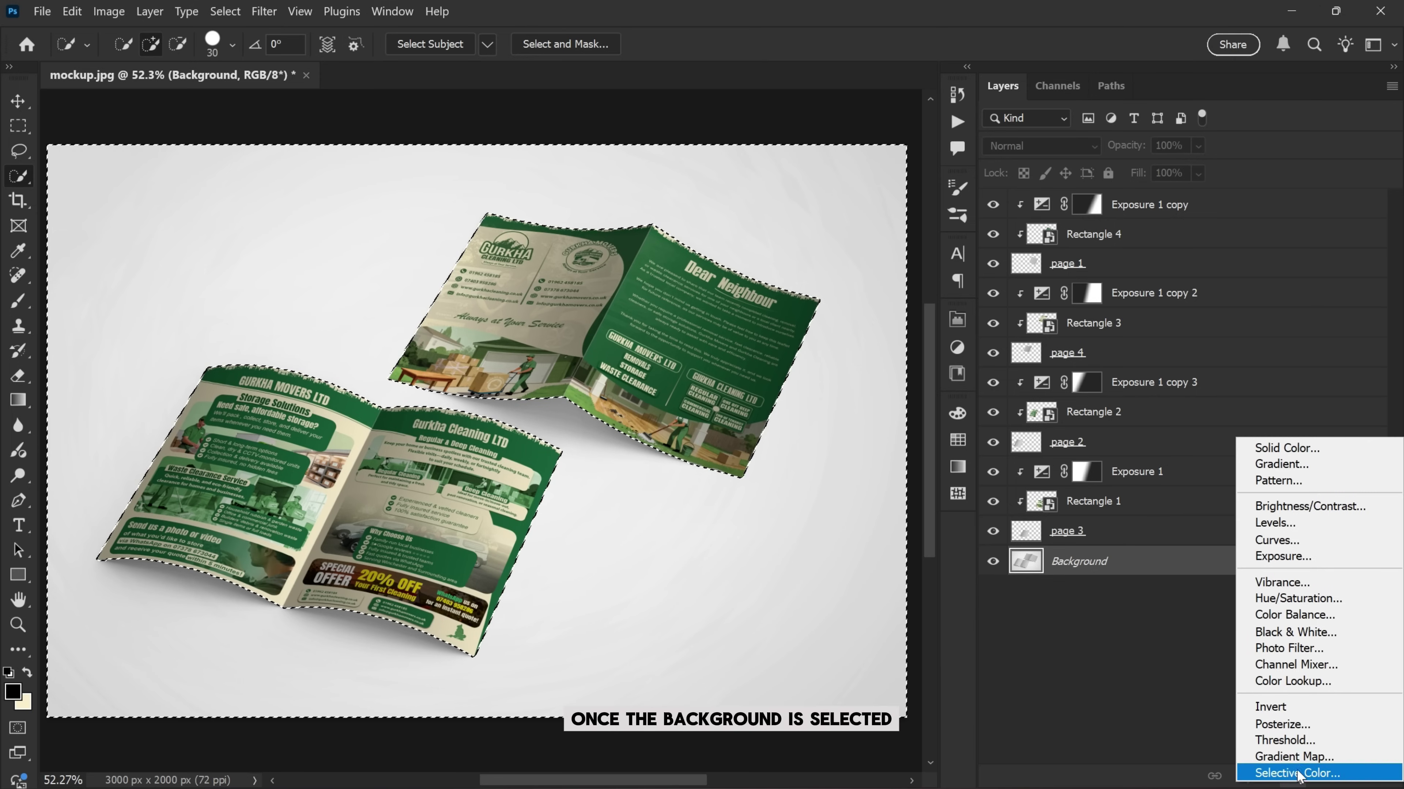
- Add a Solid Color fill layer in a lighter green sampled from the flyer
click(1271, 448)
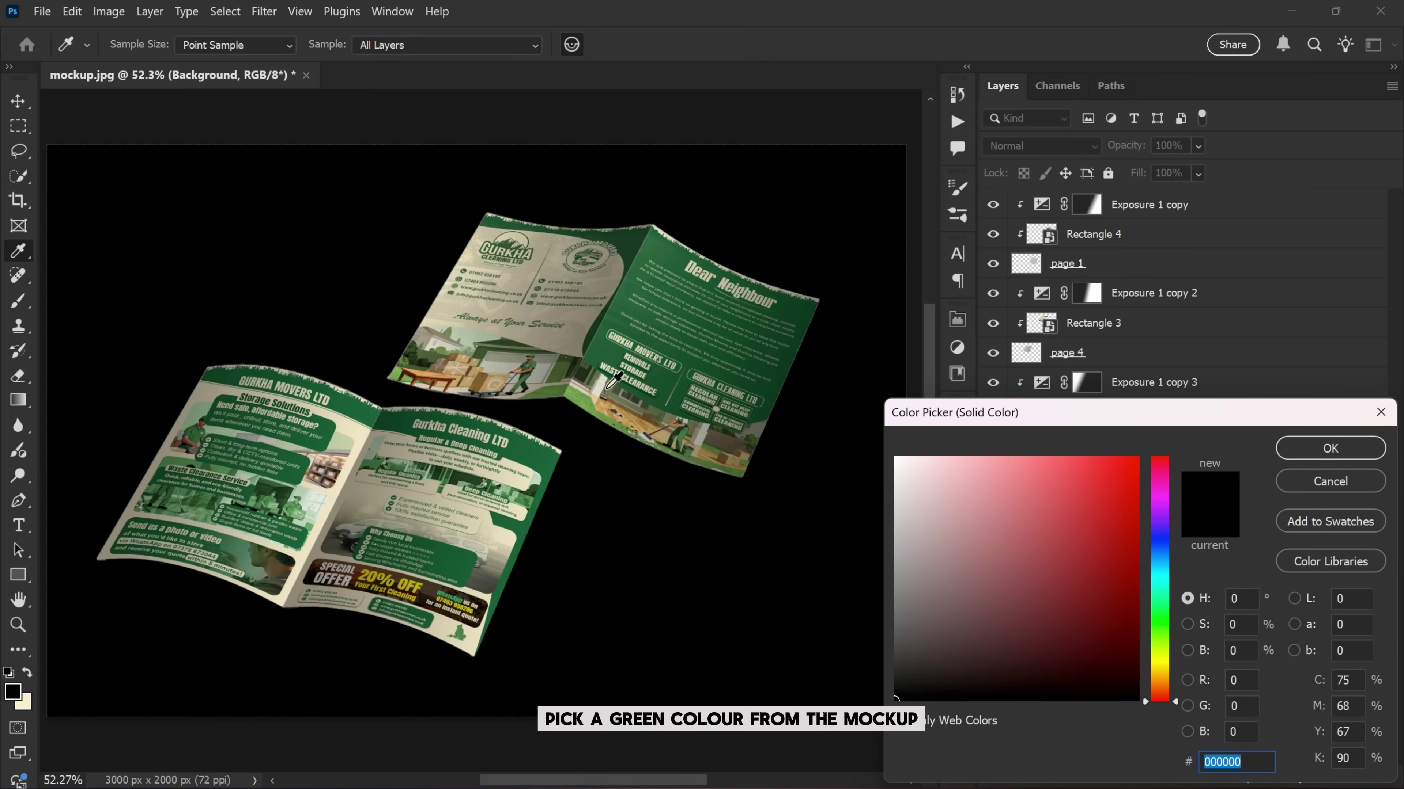
click(652, 243)
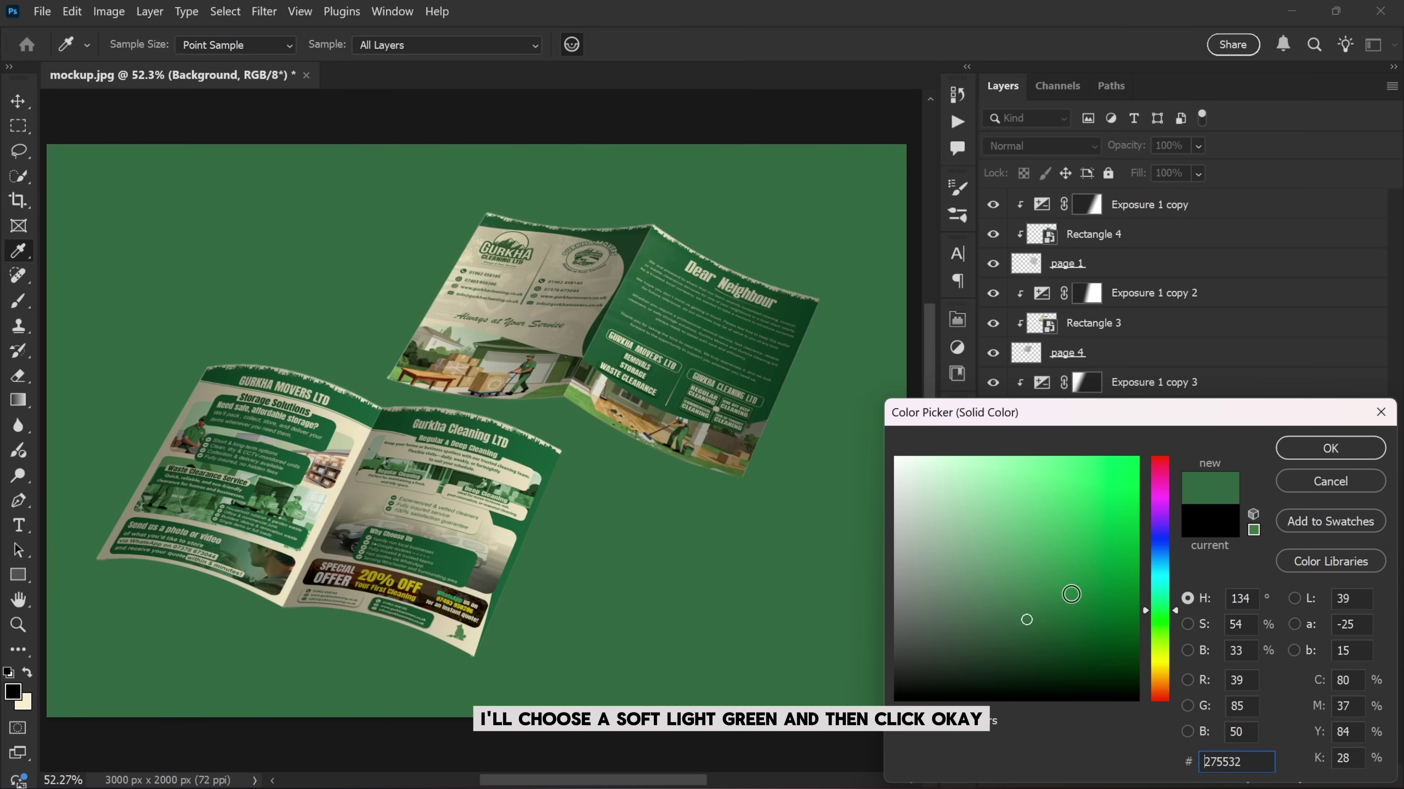
click(1043, 590)
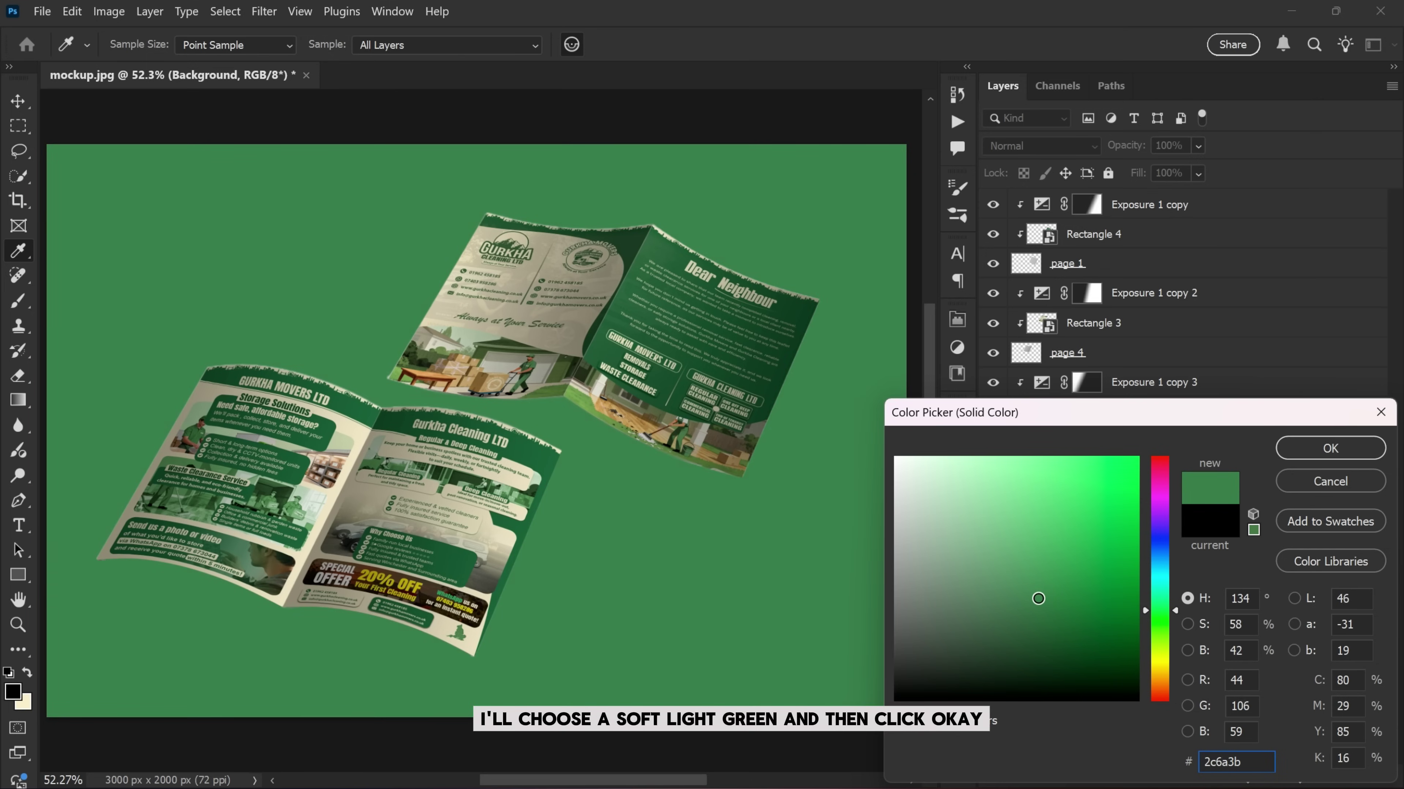
click(1295, 451)
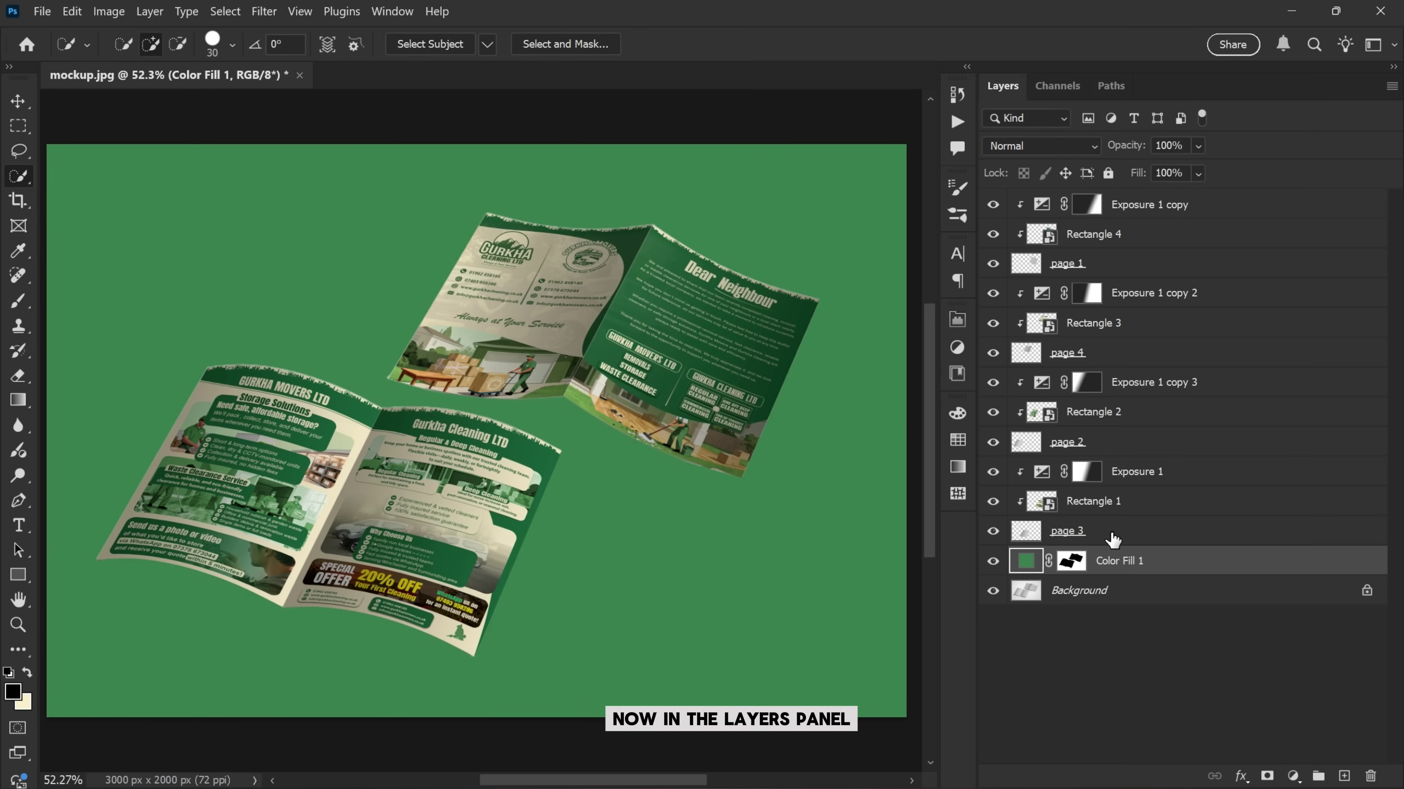
- Set Color Fill 1's blend mode to Multiply and toggle it to compare before and after
click(1034, 149)
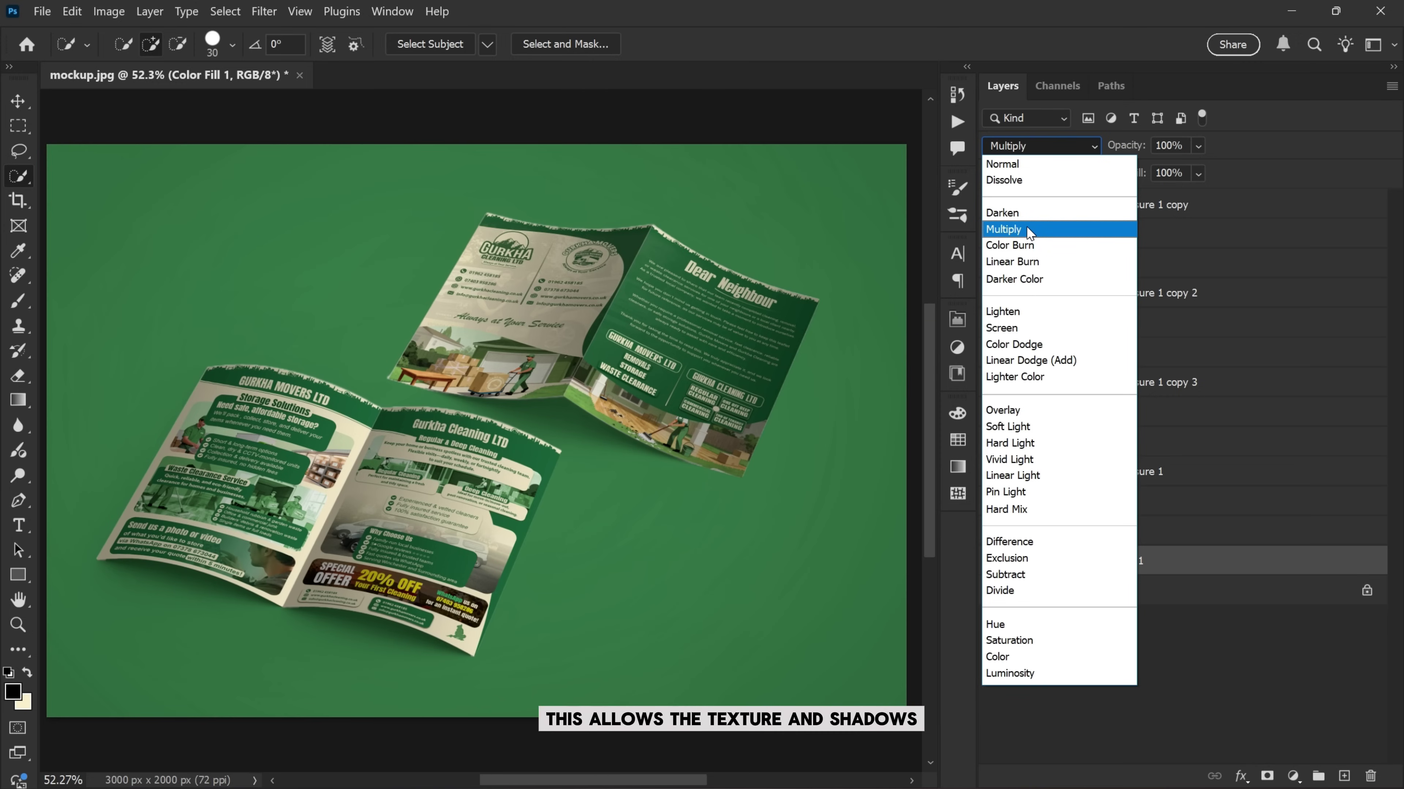
click(1027, 230)
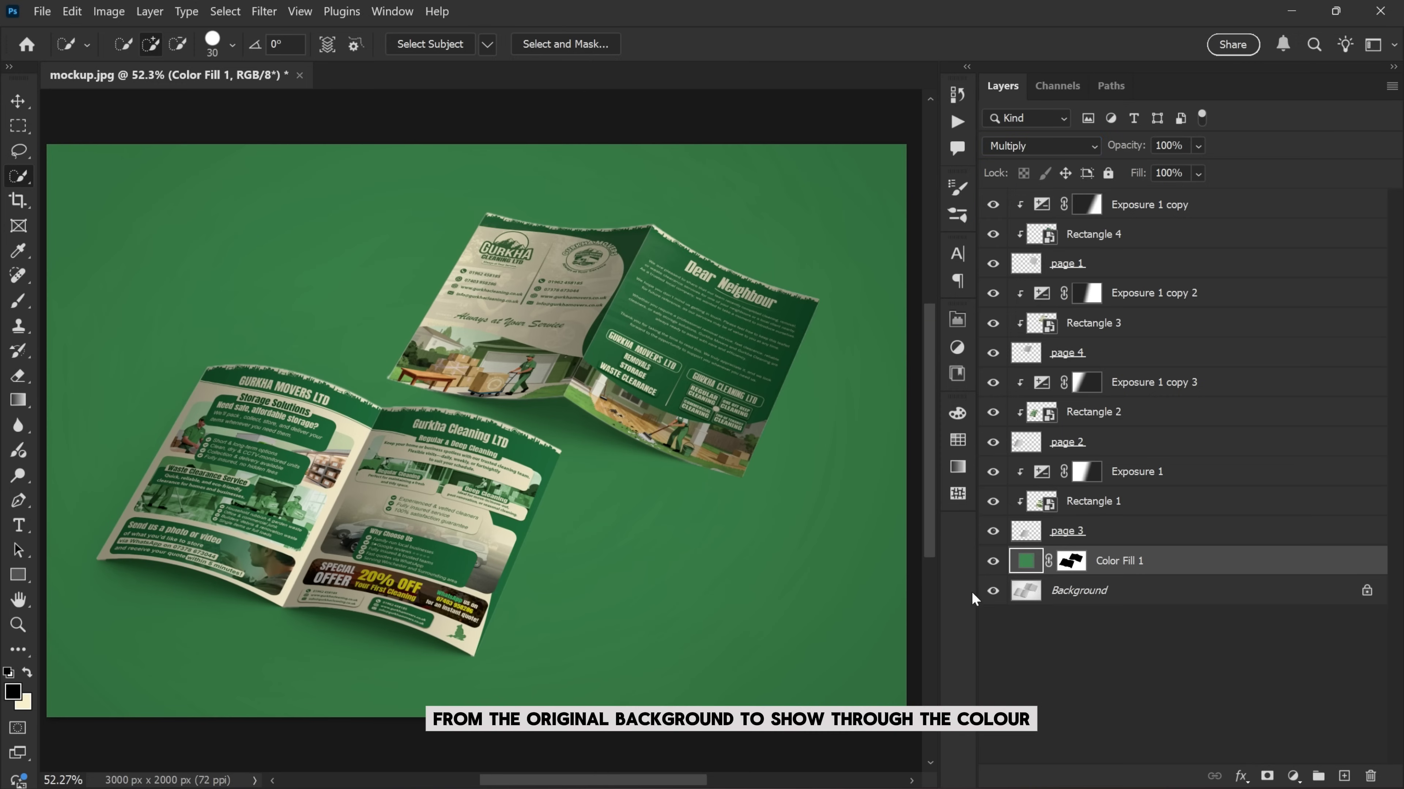
click(993, 562)
click(993, 562)
click(993, 562)
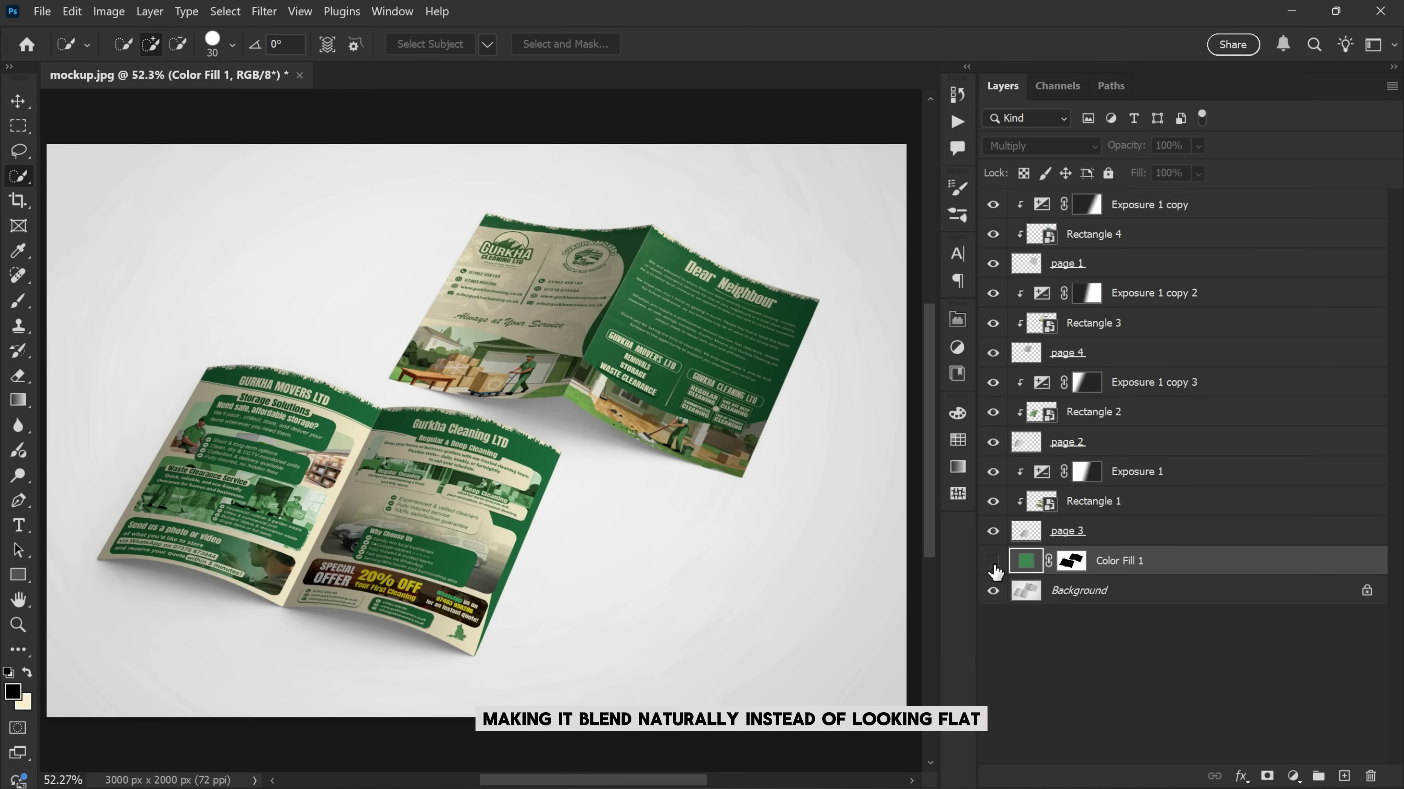
click(994, 562)
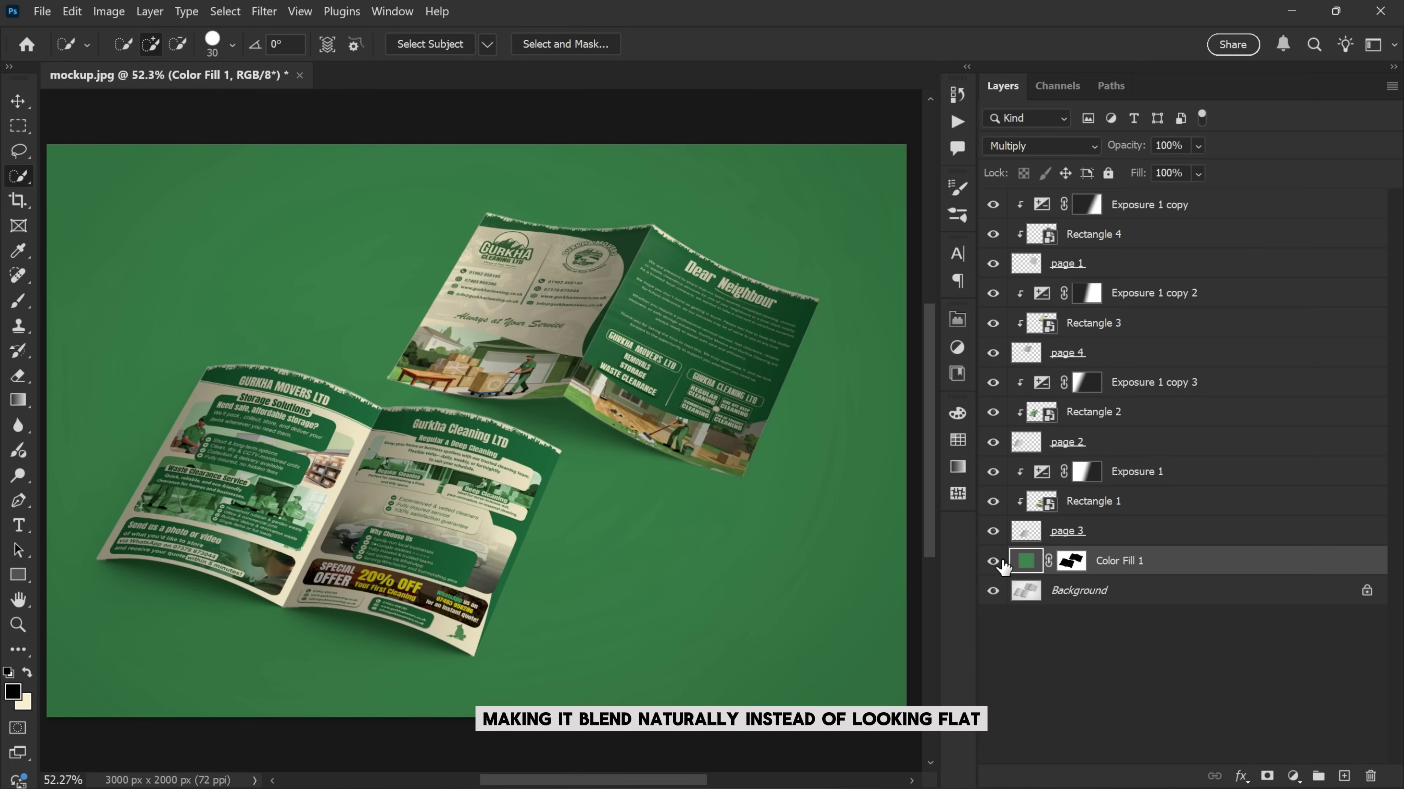
double_click(1024, 564)
- Change the fill colour to green #5f8d3b sampled from the flyer and confirm
click(561, 340)
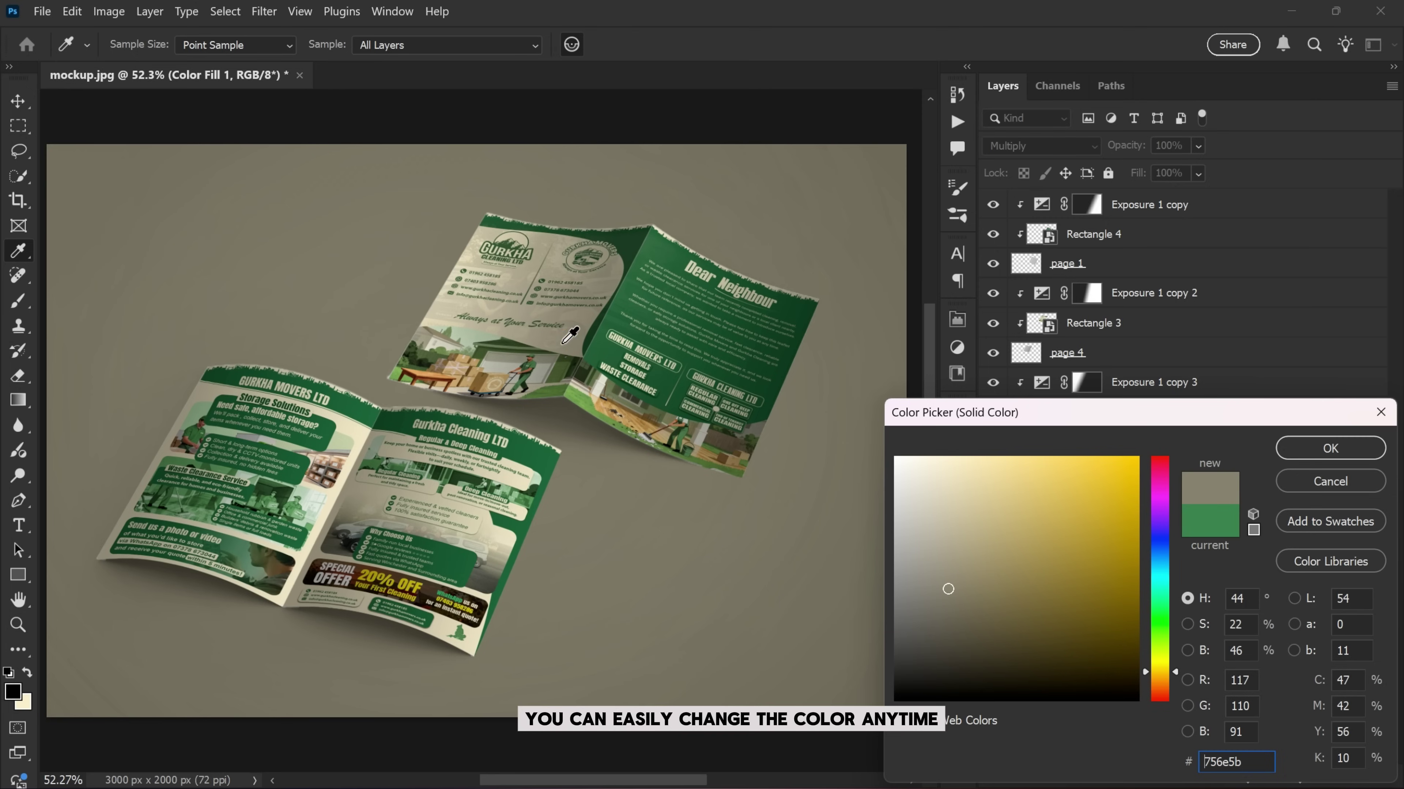
drag(534, 247, 514, 237)
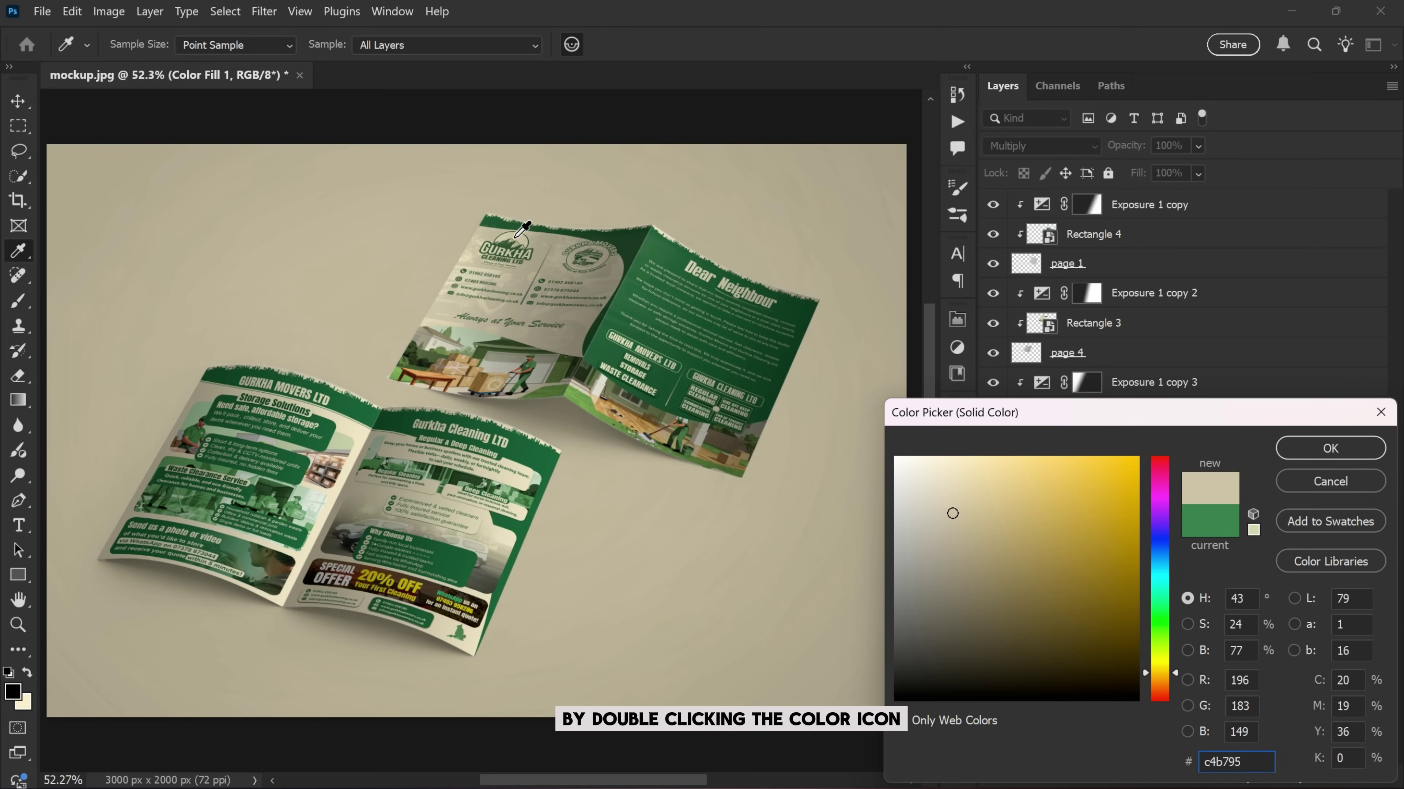
click(586, 403)
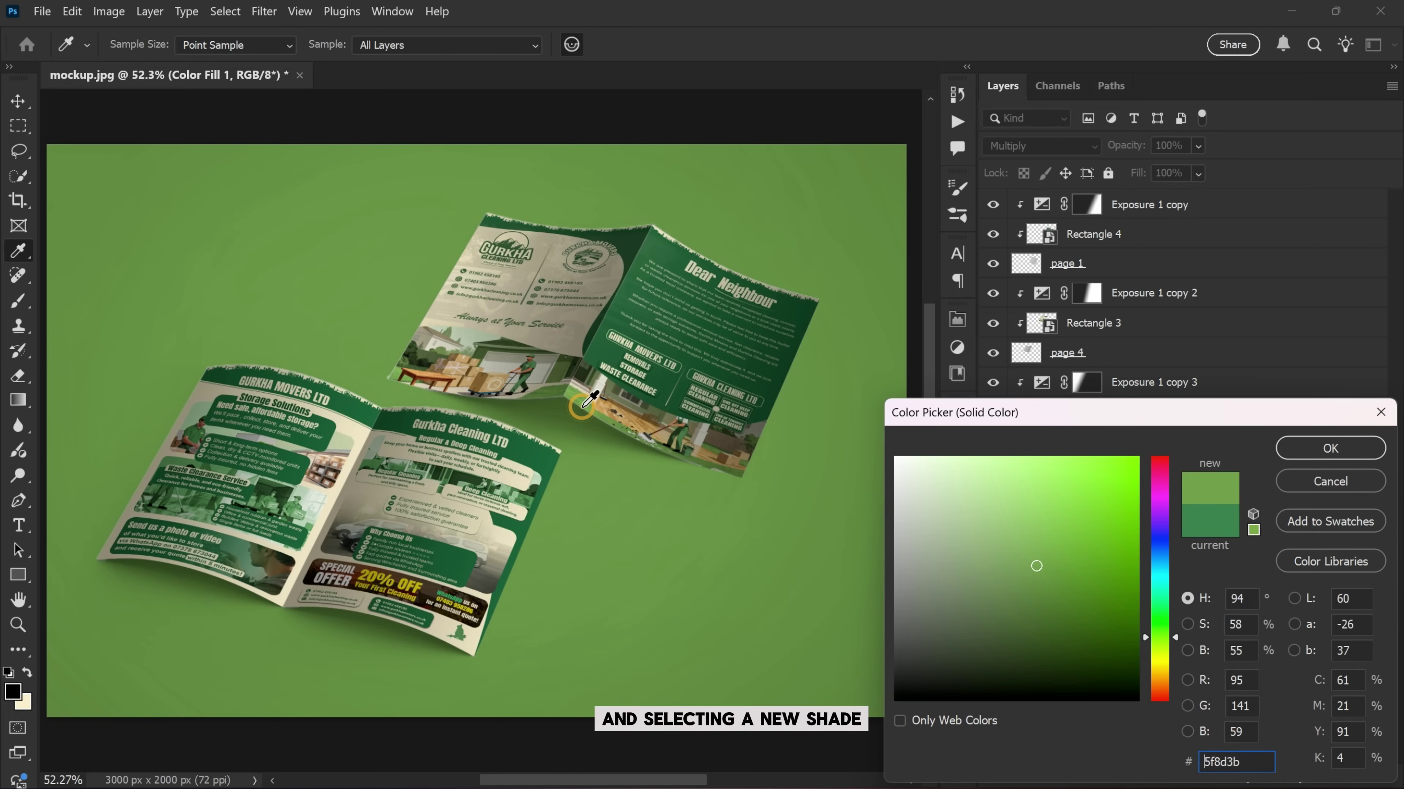
click(1328, 450)
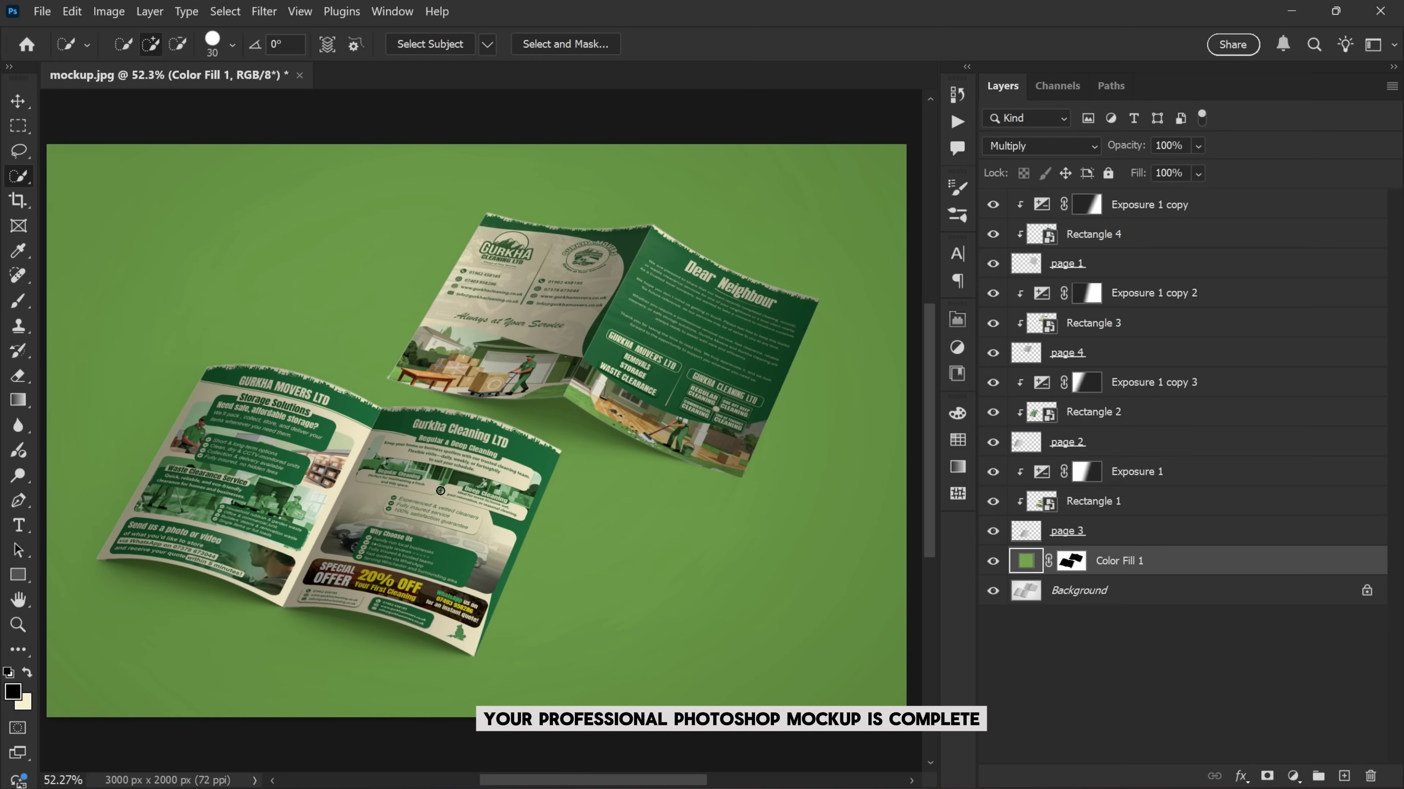
key(v)
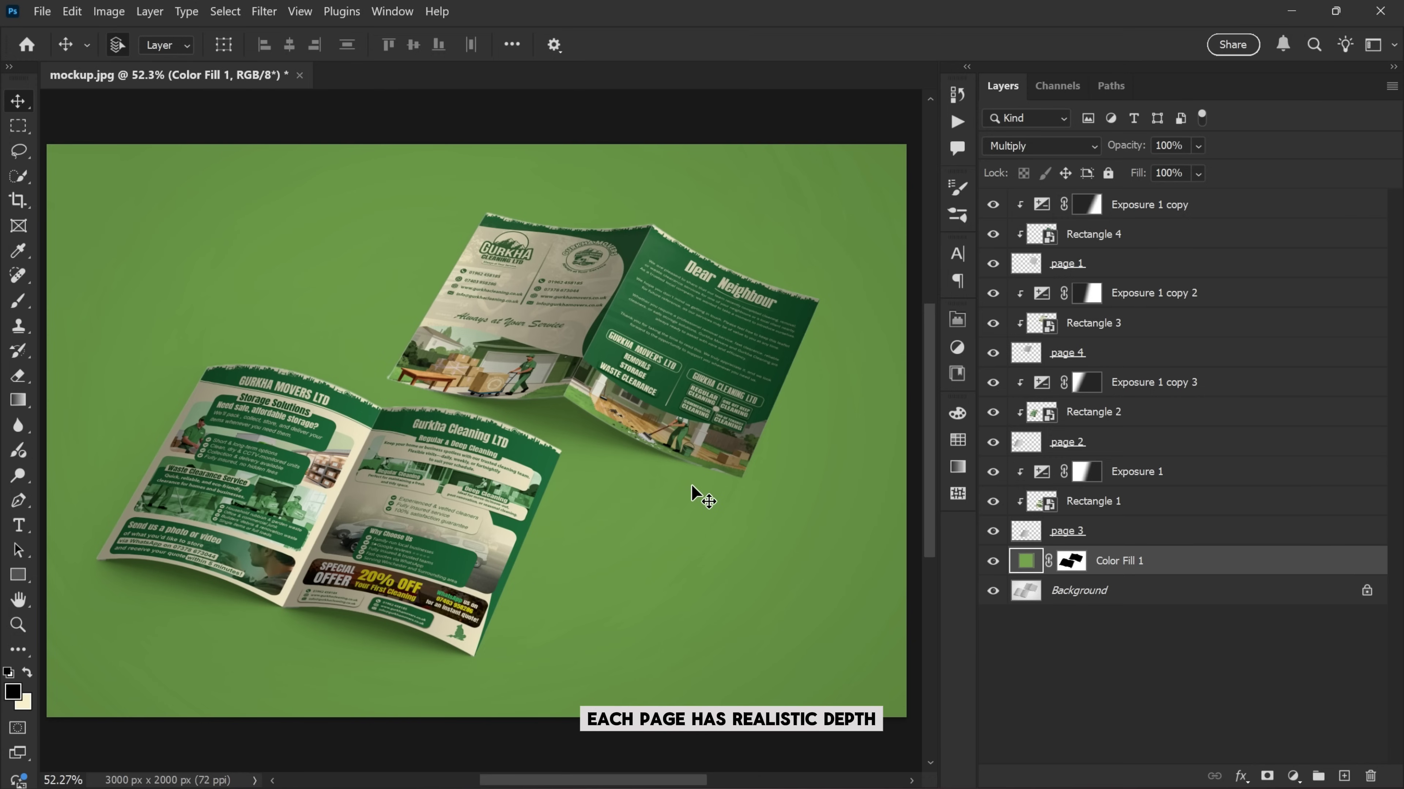